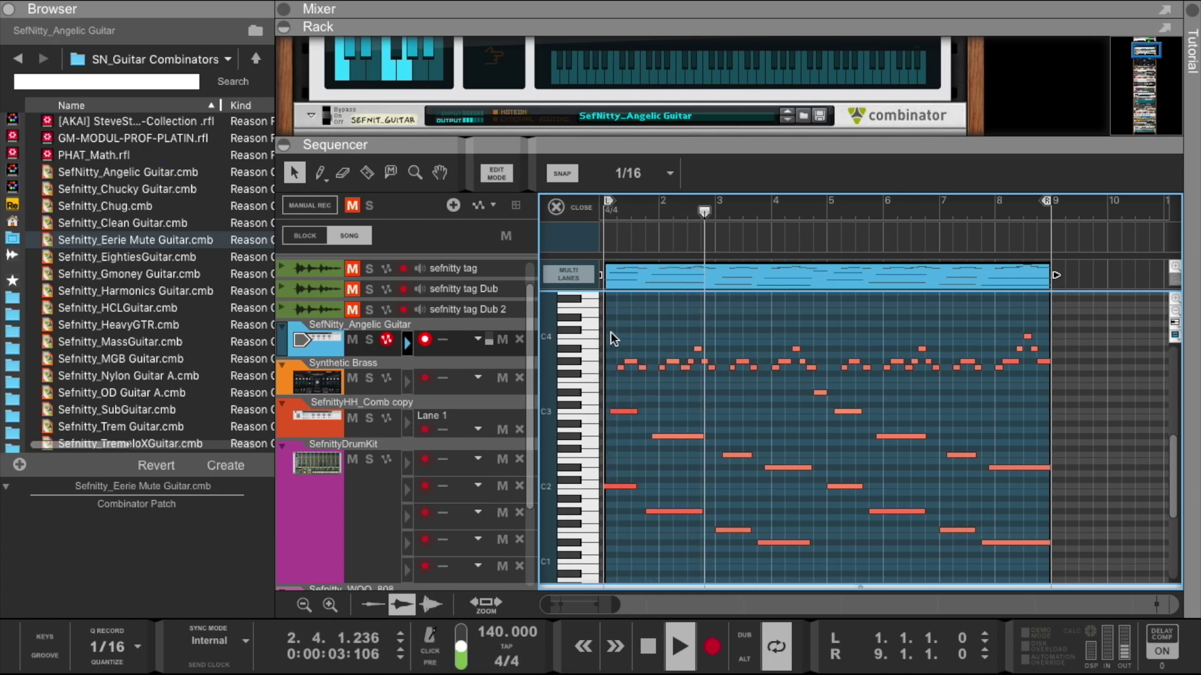
# Set the velocity of all notes in the guitar clip to 79 and copy the clip to bar 9.
pyautogui.hotkey('ctrl', 'a')
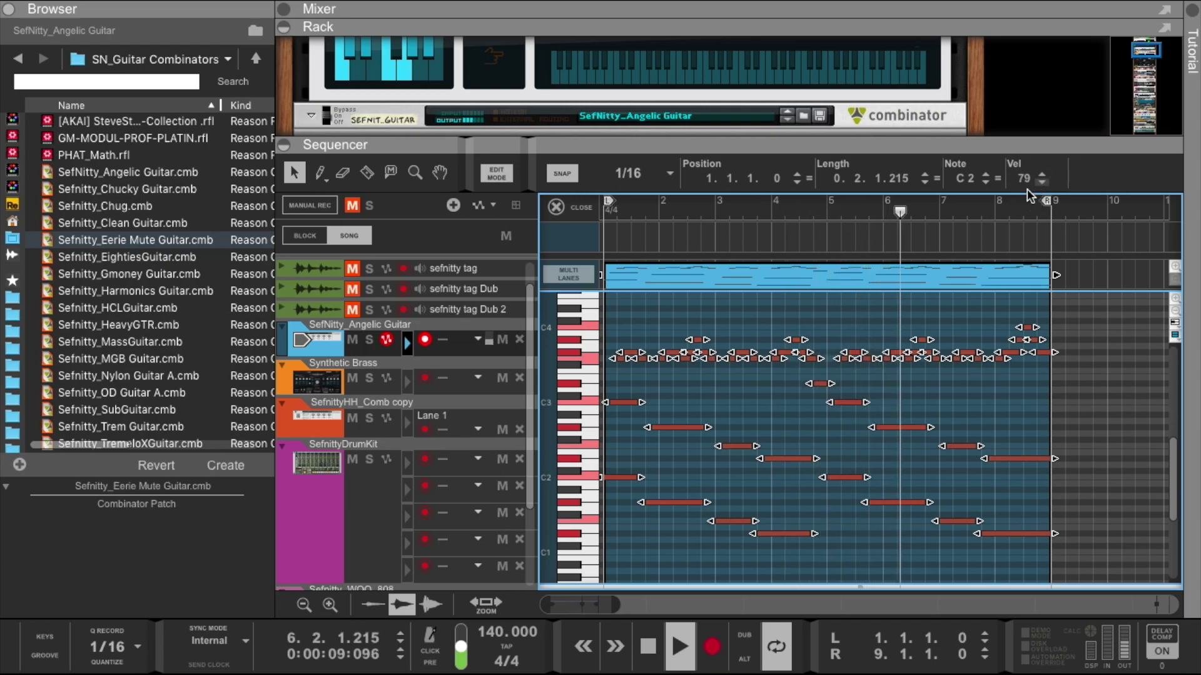
pyautogui.click(674, 392)
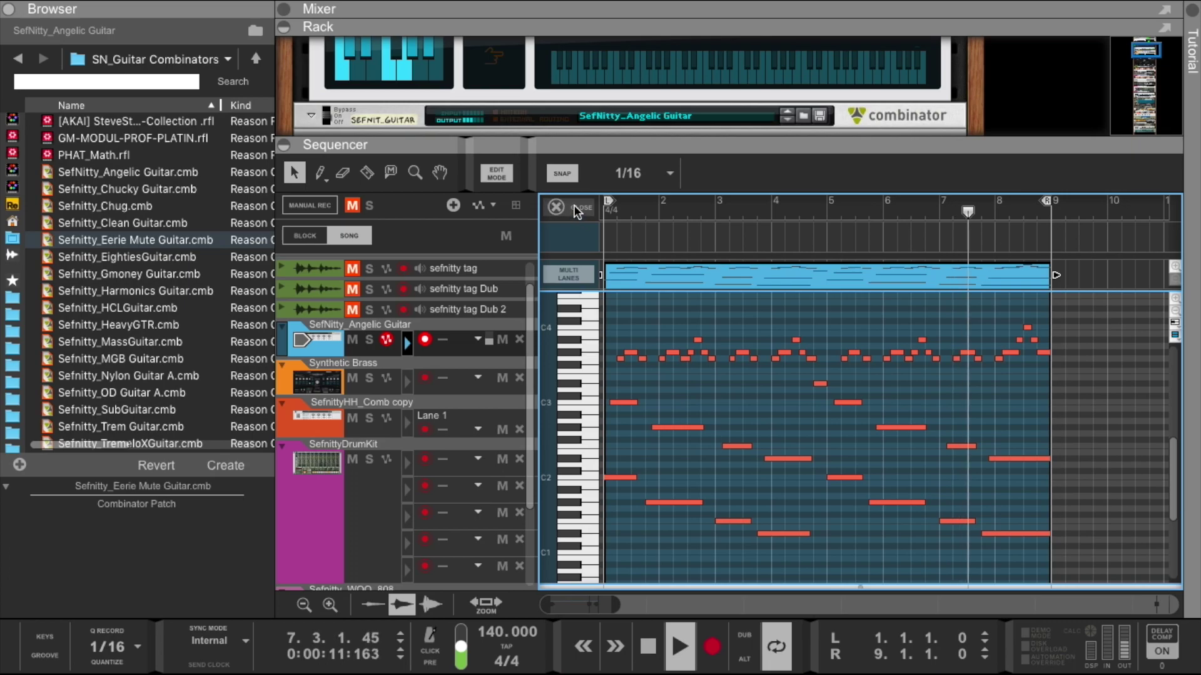
pyautogui.moveTo(633, 270); pyautogui.dragTo(1078, 291)
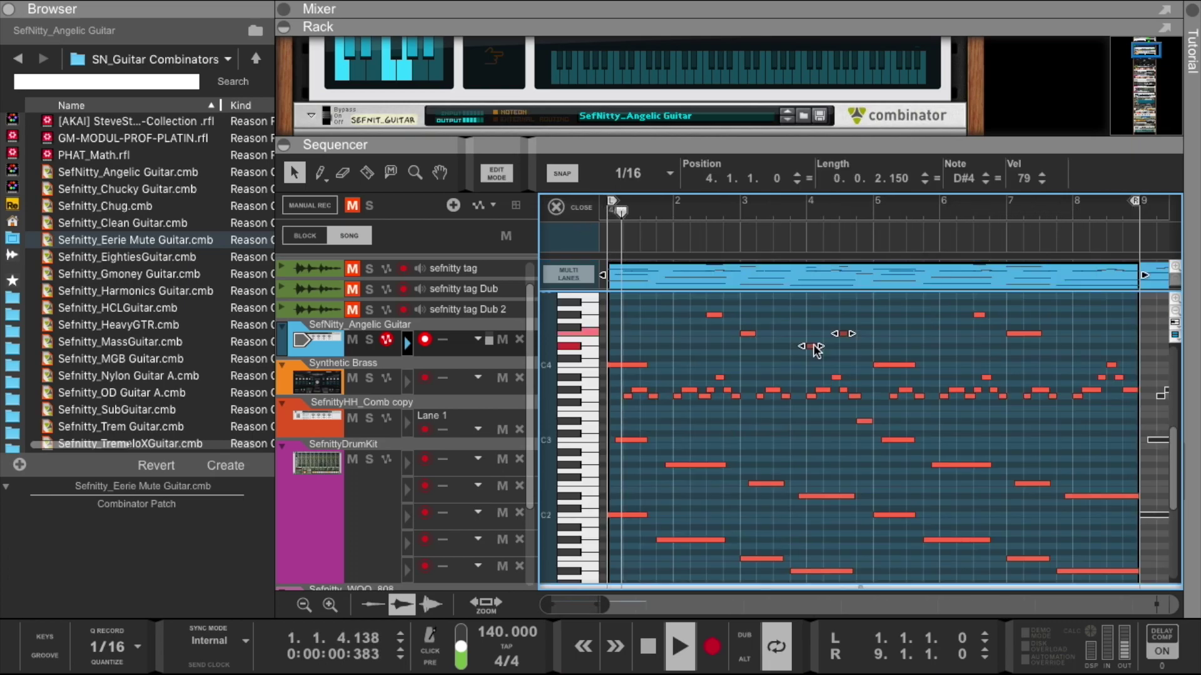
# Copy the pair of high melody notes from bar 4 to the same place in bar 8.
pyautogui.moveTo(816, 349); pyautogui.dragTo(1069, 347)
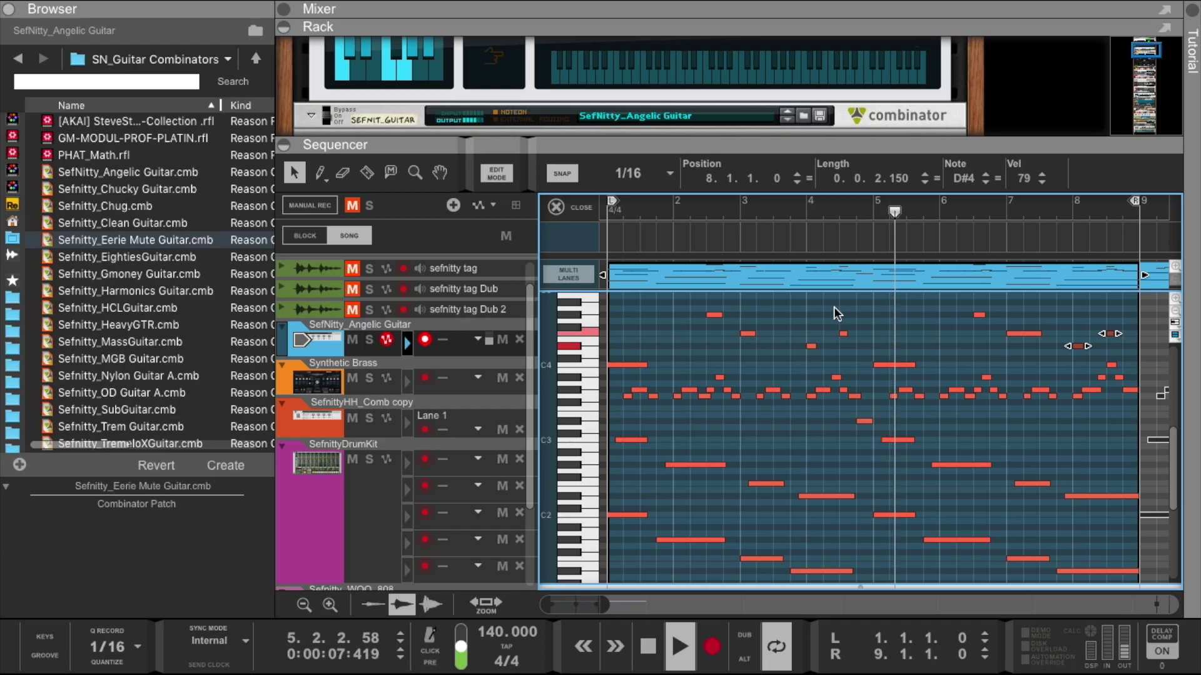
pyautogui.click(758, 365)
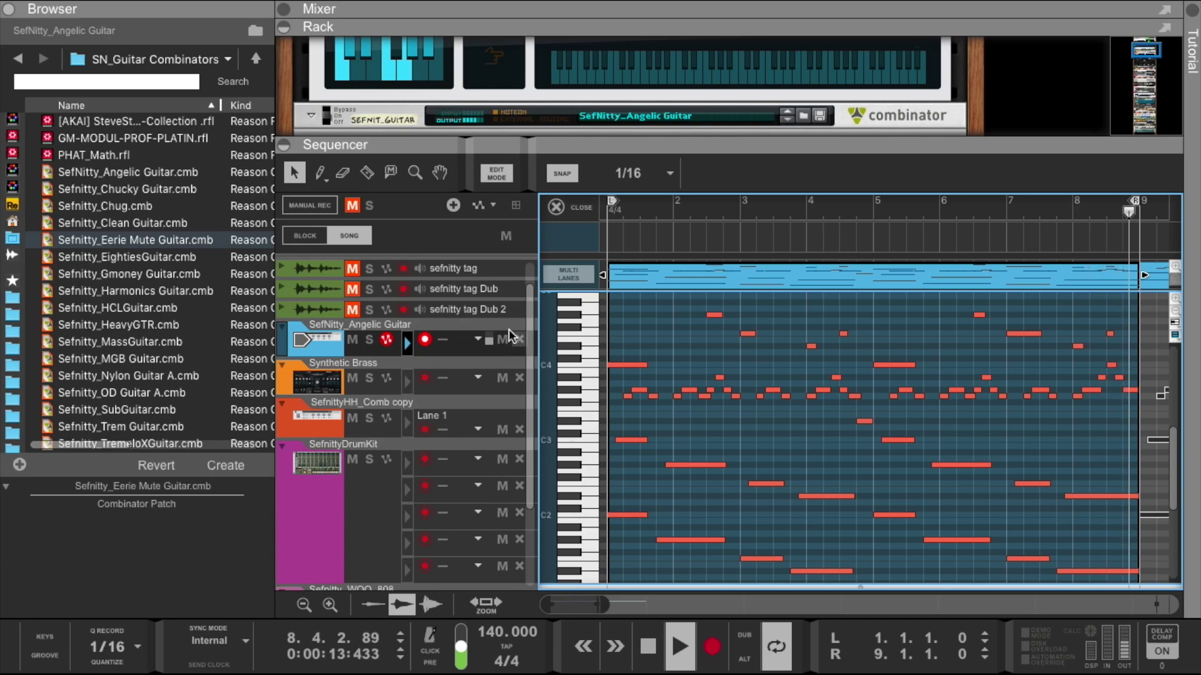
# Turn off the insert FX bypass on the SefNitty_Angelic Guitar mix channel in the rack.
pyautogui.click(321, 345)
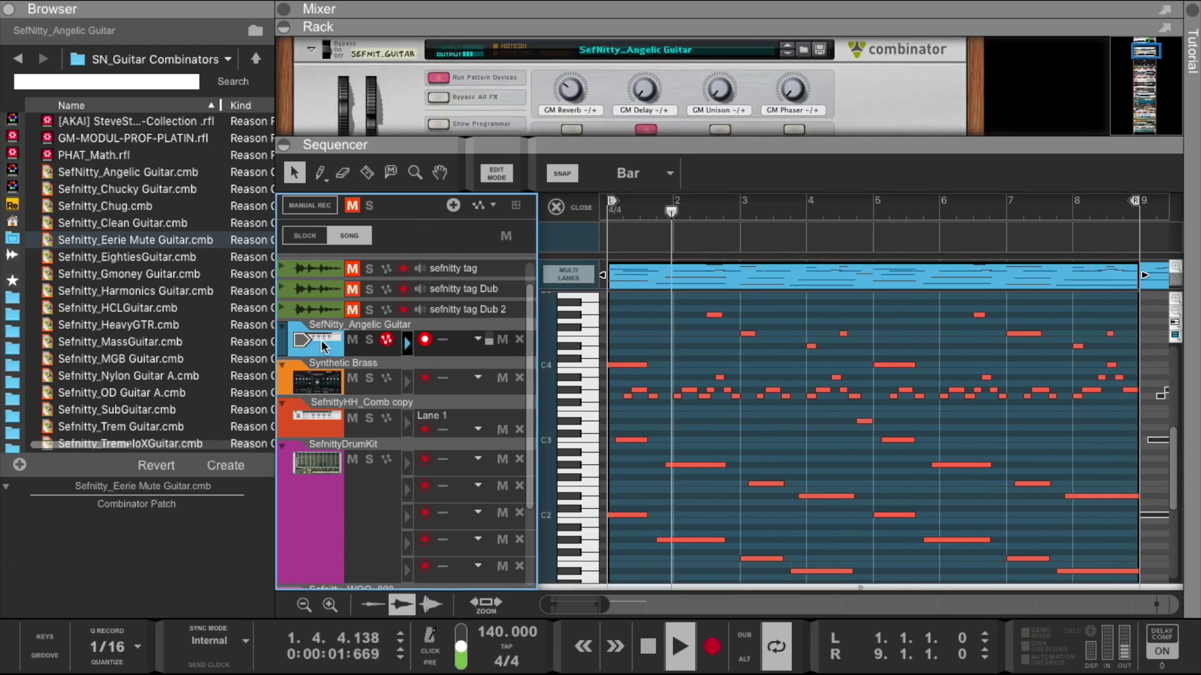
pyautogui.moveTo(422, 144); pyautogui.dragTo(422, 273)
pyautogui.scroll(5, 434, 127)
pyautogui.scroll(4, 434, 127)
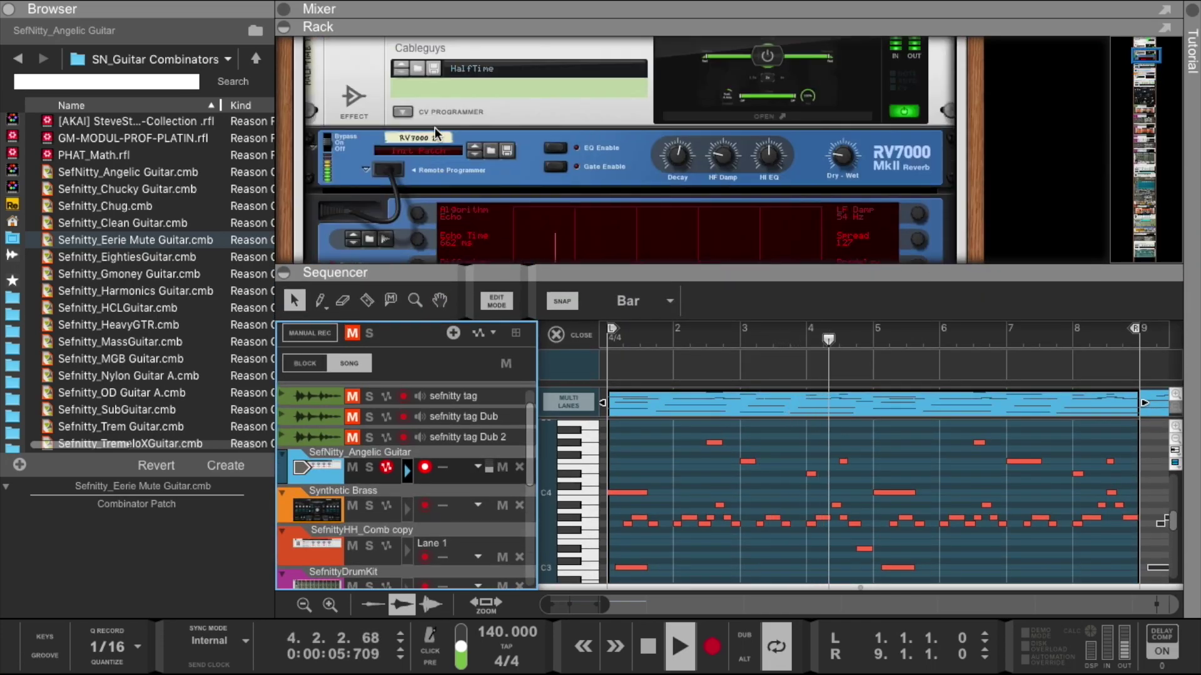
pyautogui.scroll(-4, 434, 127)
pyautogui.scroll(3, 529, 184)
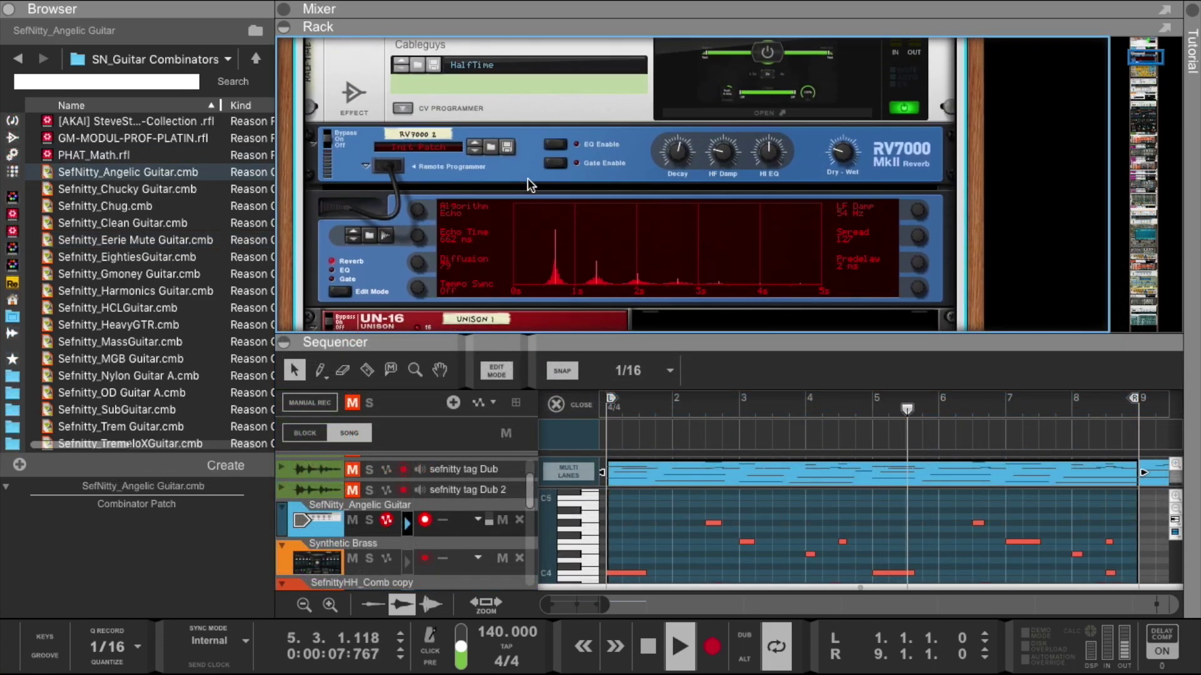
pyautogui.scroll(-5, 528, 185)
pyautogui.scroll(8, 526, 179)
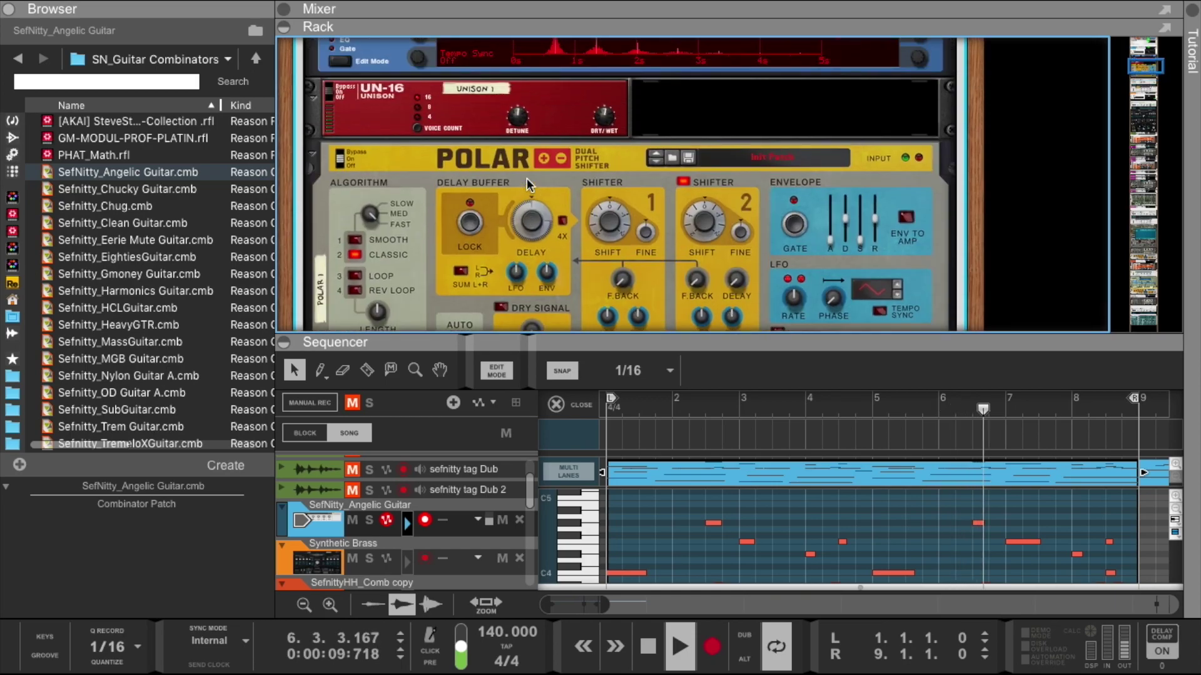
pyautogui.scroll(1, 527, 178)
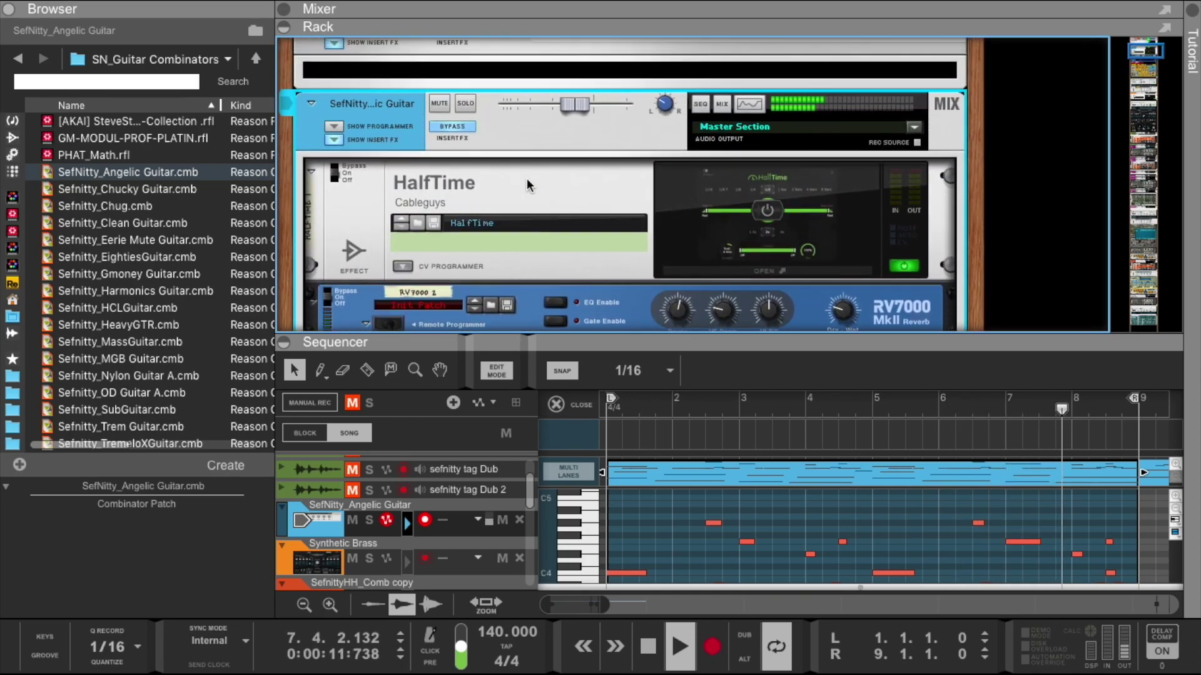
pyautogui.click(458, 162)
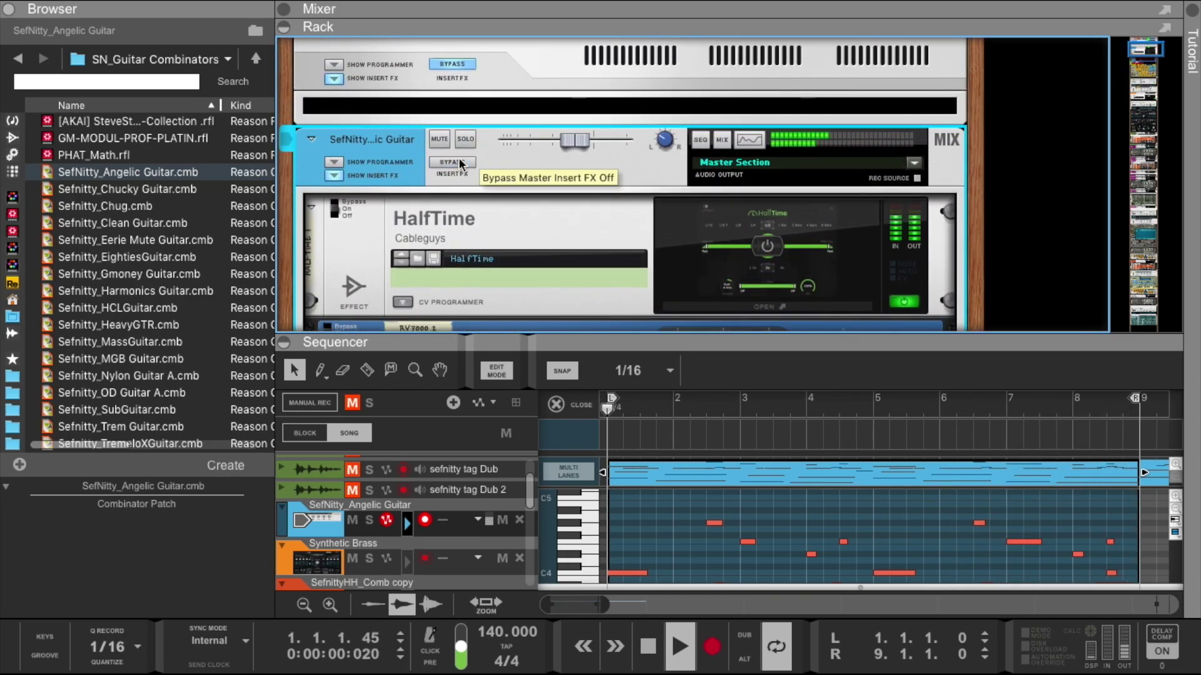
# Leave the guitar clip's note editor and extend the loop's right locator to bar 17.
pyautogui.moveTo(633, 340); pyautogui.dragTo(608, 95)
pyautogui.scroll(2, 725, 364)
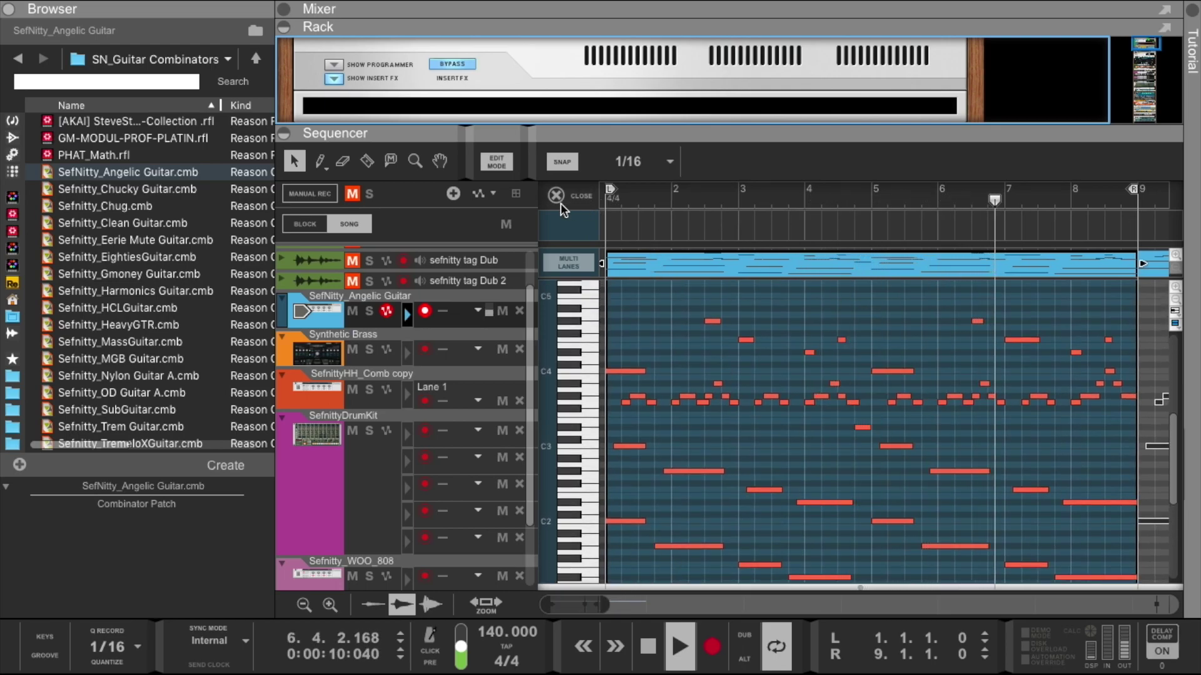
pyautogui.click(576, 198)
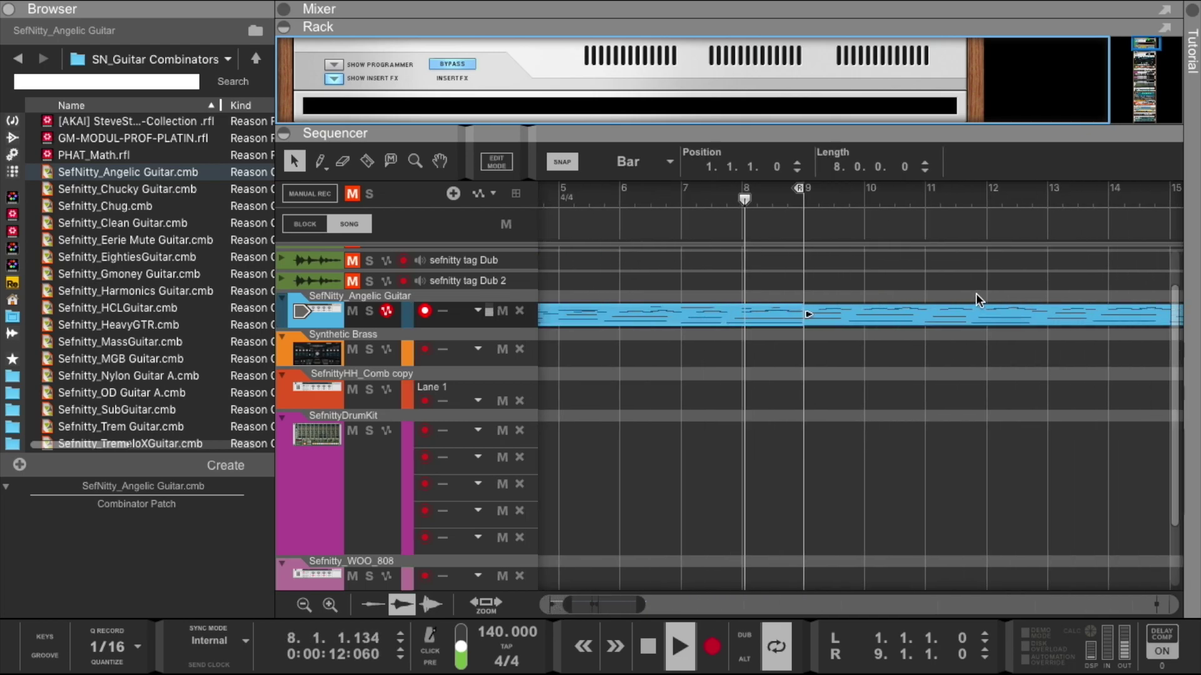
pyautogui.moveTo(799, 188); pyautogui.dragTo(1036, 205)
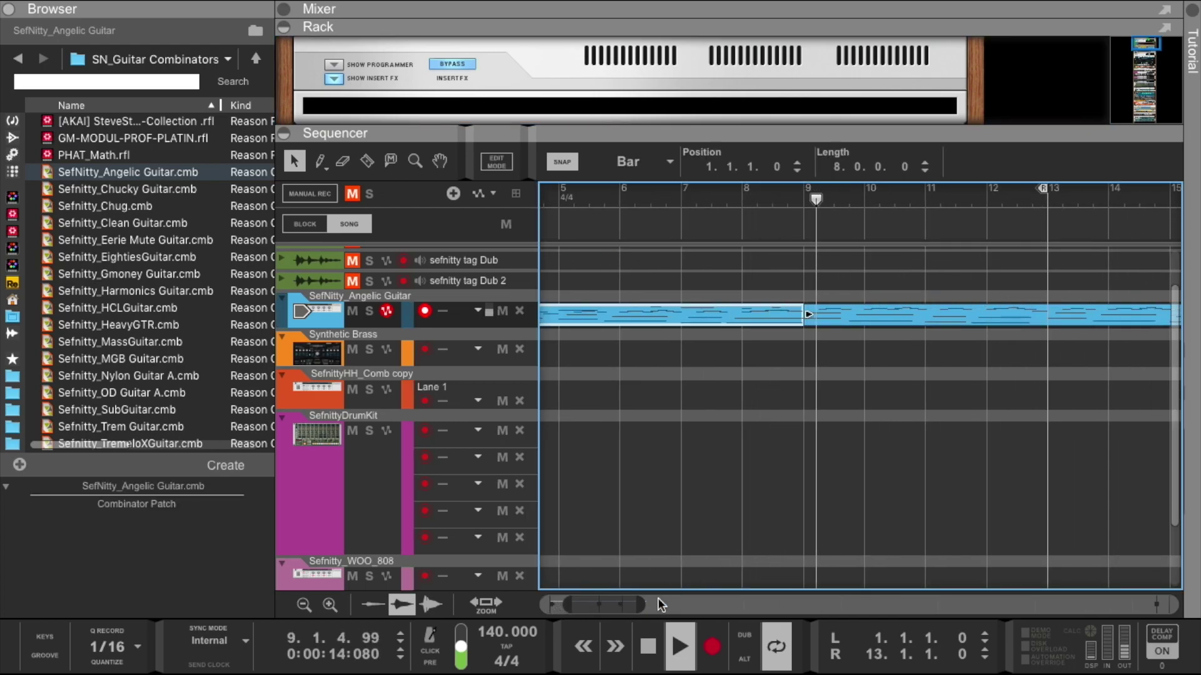
pyautogui.moveTo(638, 605); pyautogui.dragTo(712, 604)
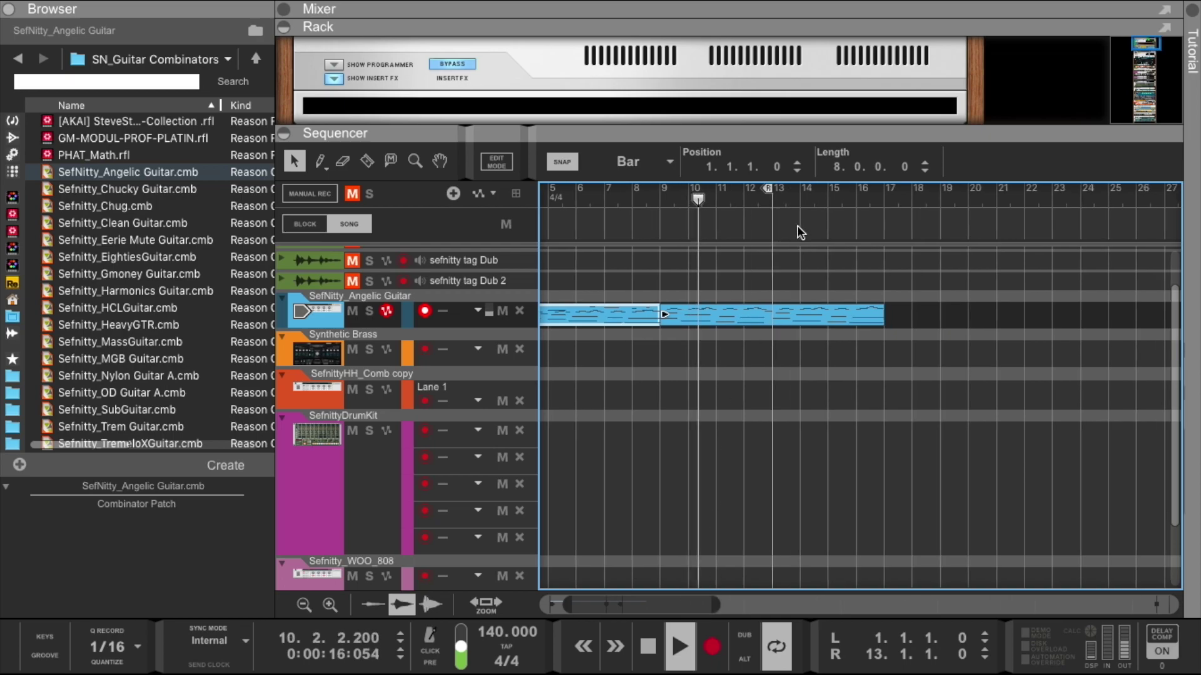
pyautogui.moveTo(770, 190); pyautogui.dragTo(871, 200)
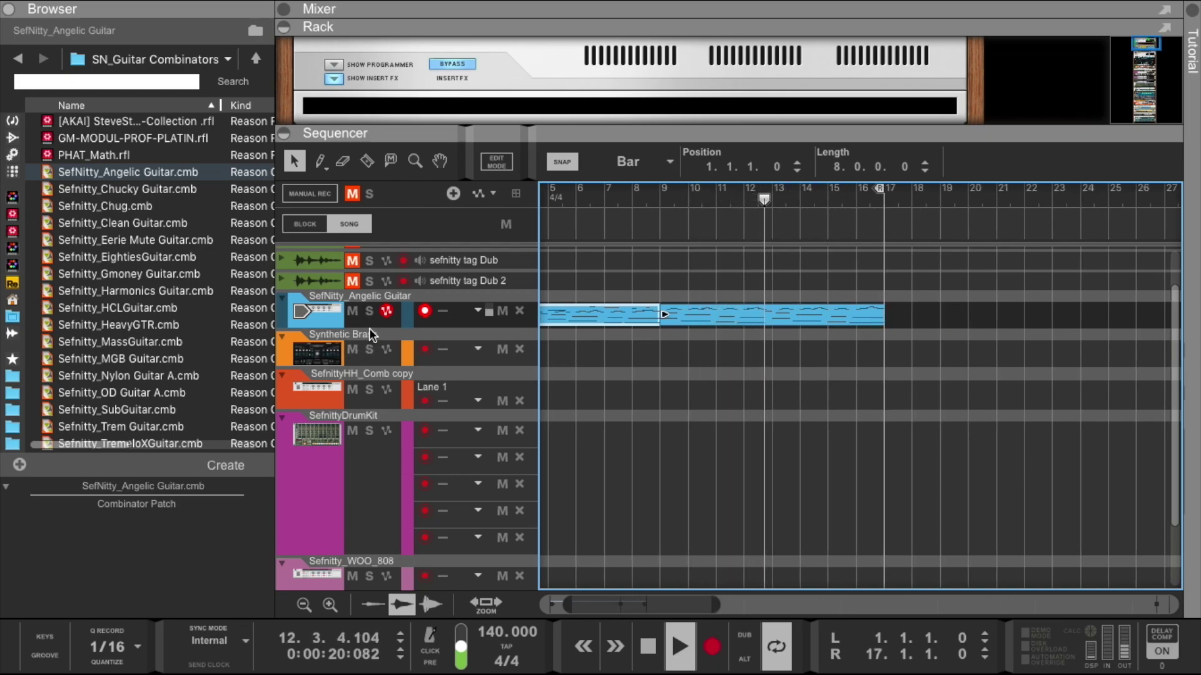
# Enlarge the SefNitty_Angelic Guitar track and recolor its second clip, from bar 9 to 17, in a darker blue.
pyautogui.moveTo(370, 330); pyautogui.dragTo(374, 437)
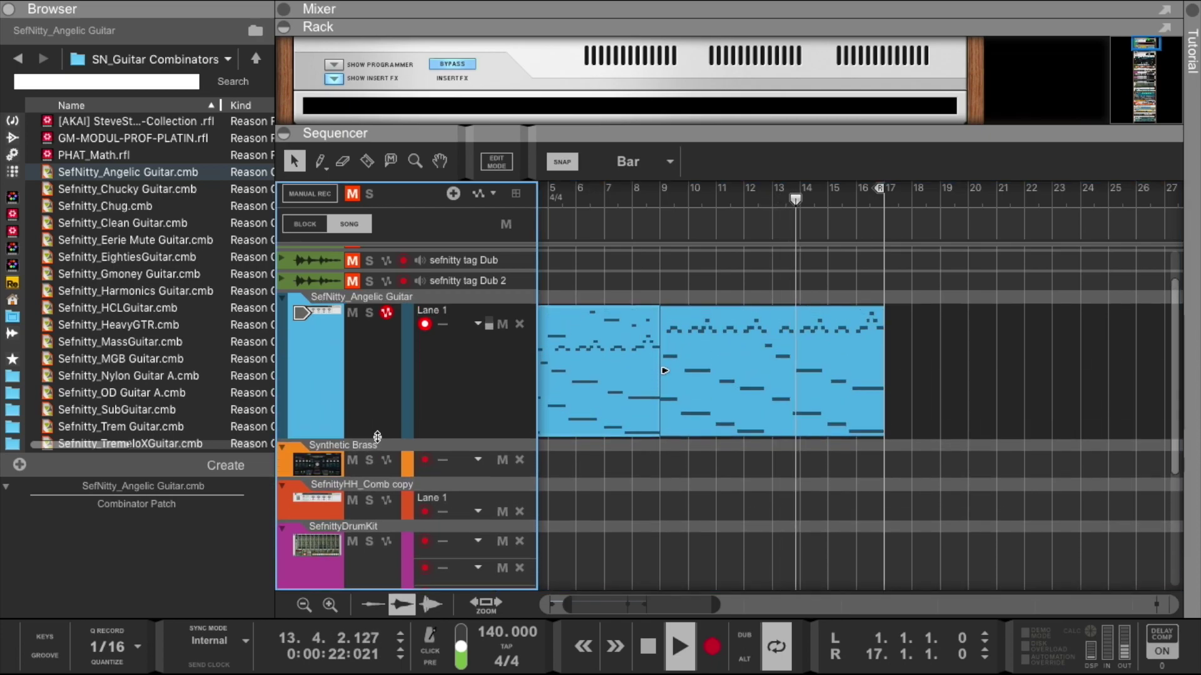
pyautogui.hscroll(-2, 764, 381)
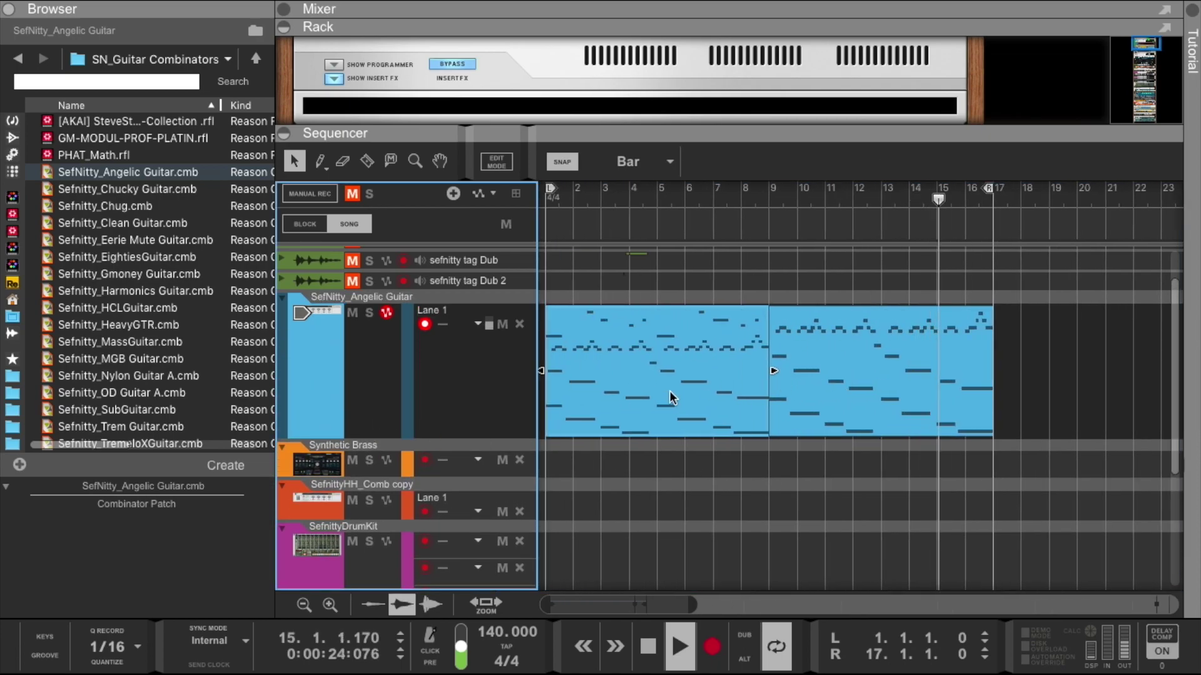
pyautogui.rightClick(855, 378)
pyautogui.moveTo(913, 532)
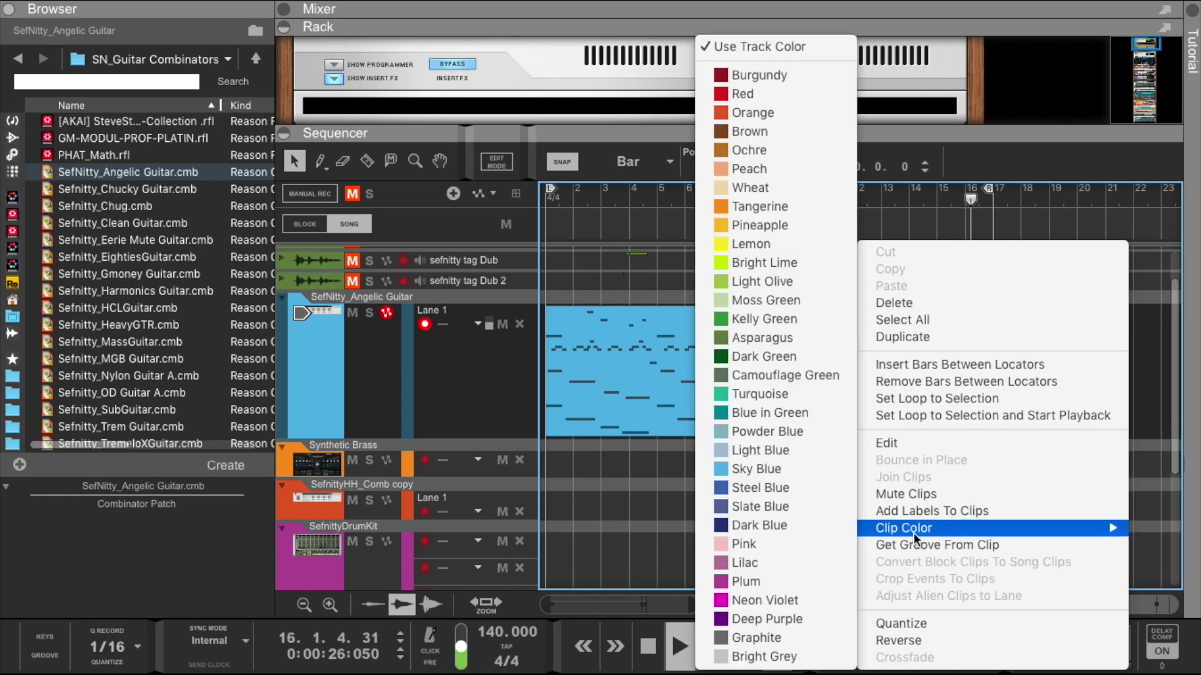
pyautogui.click(753, 468)
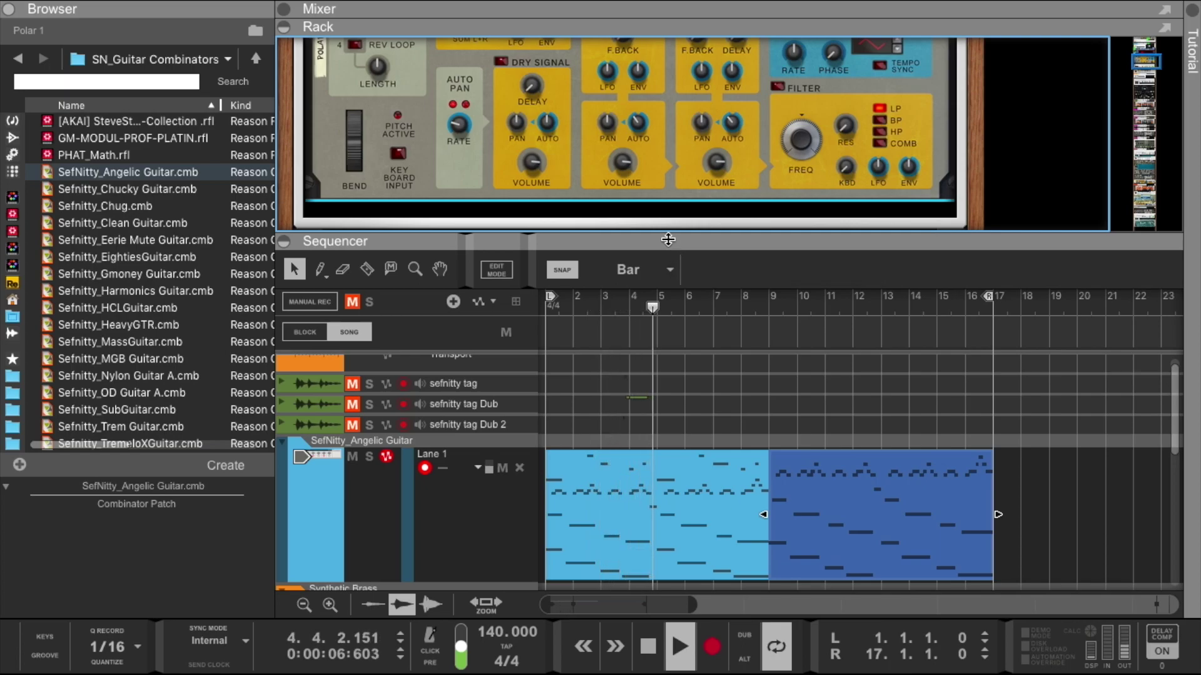
# Open the Spectrum EQ for the SefNitty_Angelic Guitar channel from its mix device in the rack.
pyautogui.moveTo(671, 246); pyautogui.dragTo(589, 130)
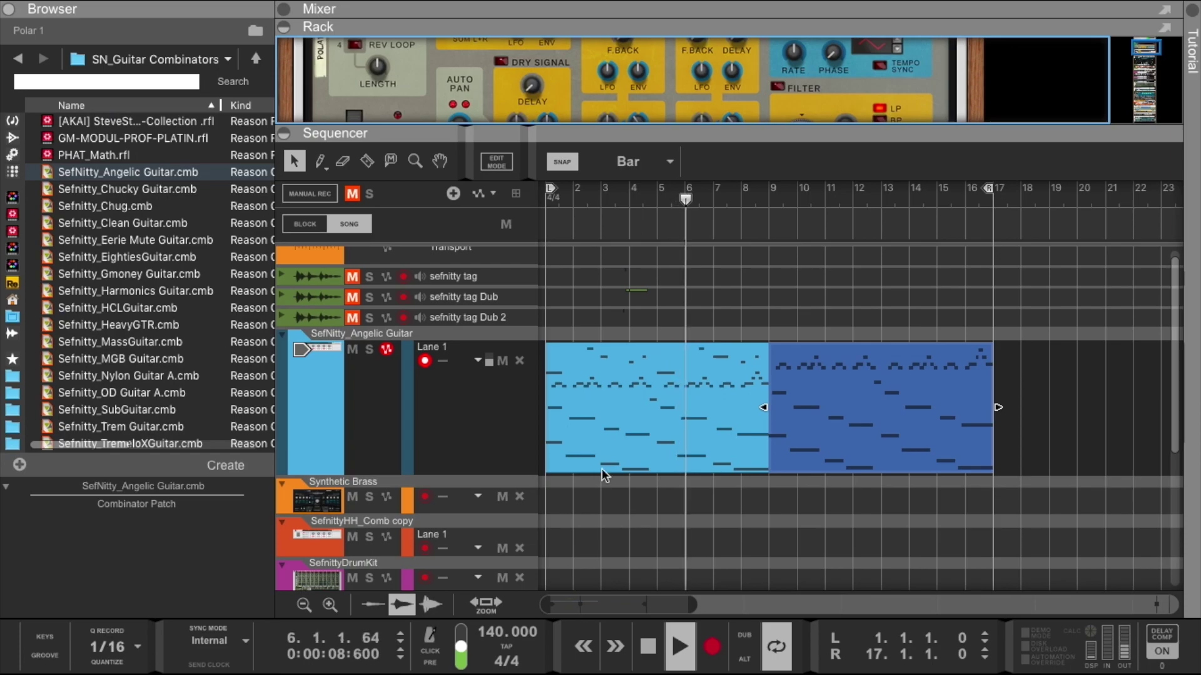
pyautogui.scroll(-5, 432, 93)
pyautogui.scroll(2, 450, 92)
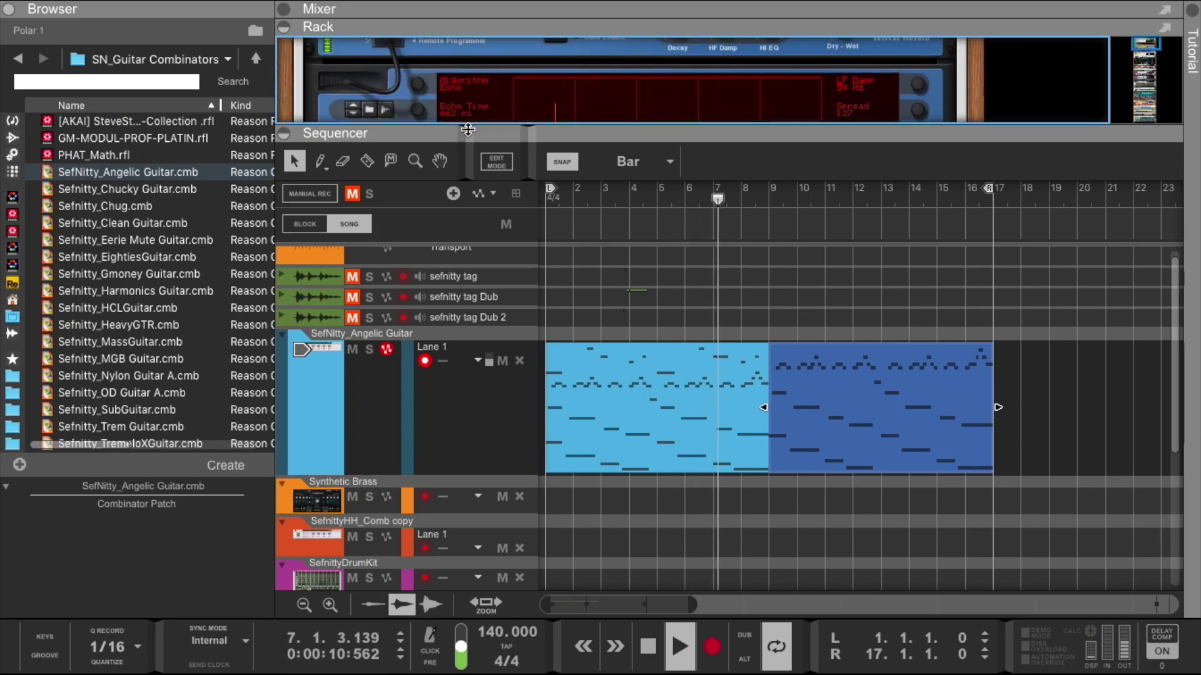
pyautogui.moveTo(467, 129); pyautogui.dragTo(465, 265)
pyautogui.scroll(10, 474, 176)
pyautogui.click(752, 226)
pyautogui.click(752, 226)
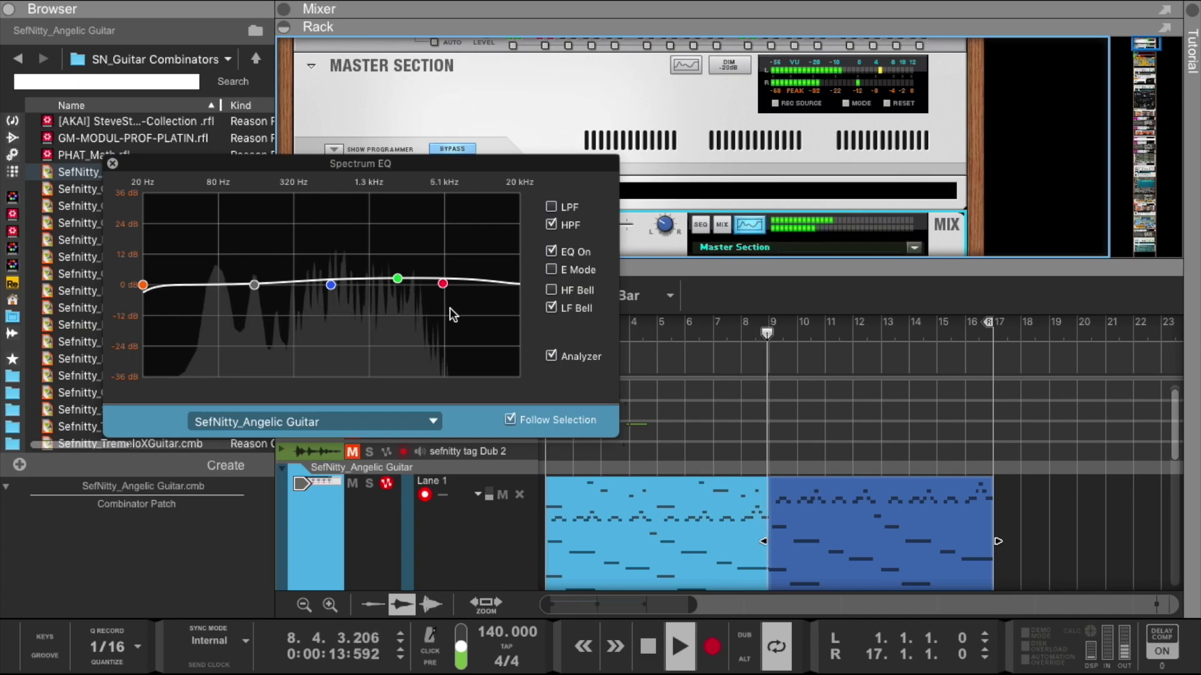
# Enable the low-pass filter on the guitar EQ, cut the low frequencies and slightly boost the low-mid band.
pyautogui.click(550, 207)
pyautogui.moveTo(423, 278)
pyautogui.mouseDown()
pyautogui.moveTo(376, 287)
pyautogui.moveTo(420, 294)
pyautogui.mouseUp()
pyautogui.moveTo(142, 285); pyautogui.dragTo(166, 340)
pyautogui.moveTo(418, 286); pyautogui.dragTo(326, 277)
# Make the high-frequency band a bell, cut it about 20 dB near 16.7 kHz, and raise the low-pass filter's frequency.
pyautogui.moveTo(464, 287); pyautogui.dragTo(486, 322)
pyautogui.click(552, 290)
pyautogui.moveTo(417, 285); pyautogui.dragTo(440, 285)
pyautogui.moveTo(486, 322); pyautogui.dragTo(491, 336)
pyautogui.moveTo(439, 294); pyautogui.dragTo(454, 296)
pyautogui.moveTo(493, 334); pyautogui.dragTo(508, 367)
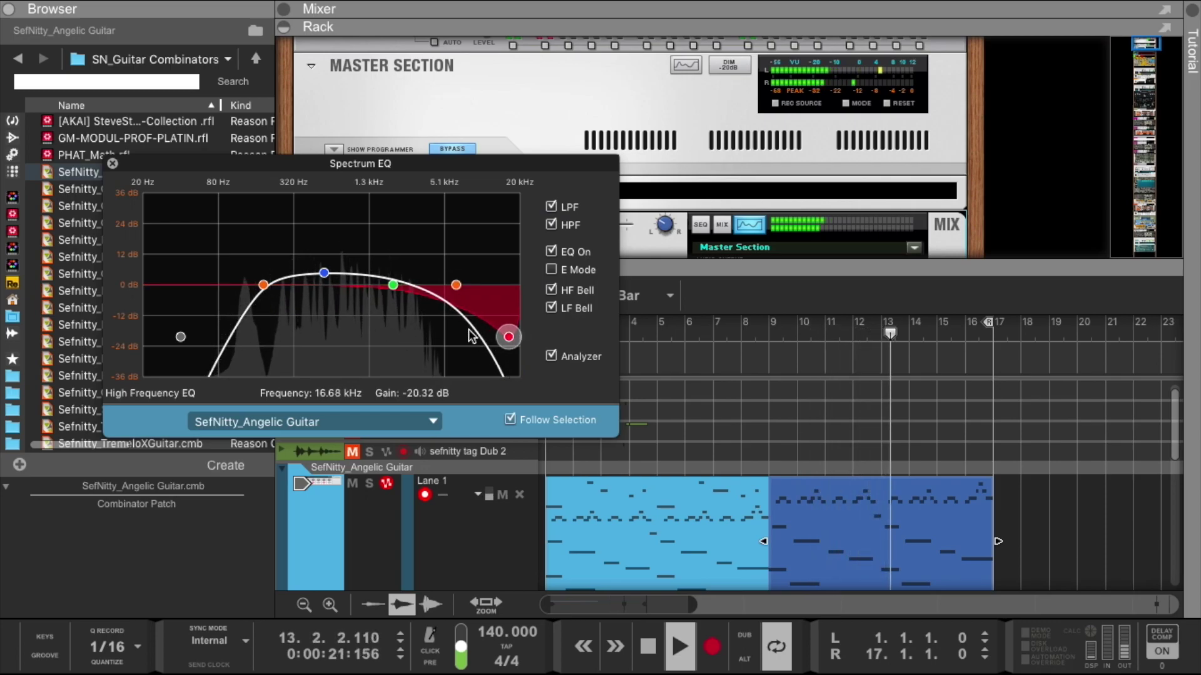
# Fine-tune the low-mid and high-mid bands of the guitar EQ by small frequency and gain shifts.
pyautogui.click(393, 285)
pyautogui.moveTo(394, 286); pyautogui.dragTo(403, 283)
pyautogui.moveTo(324, 274); pyautogui.dragTo(320, 281)
pyautogui.click(405, 283)
pyautogui.moveTo(412, 286); pyautogui.dragTo(411, 278)
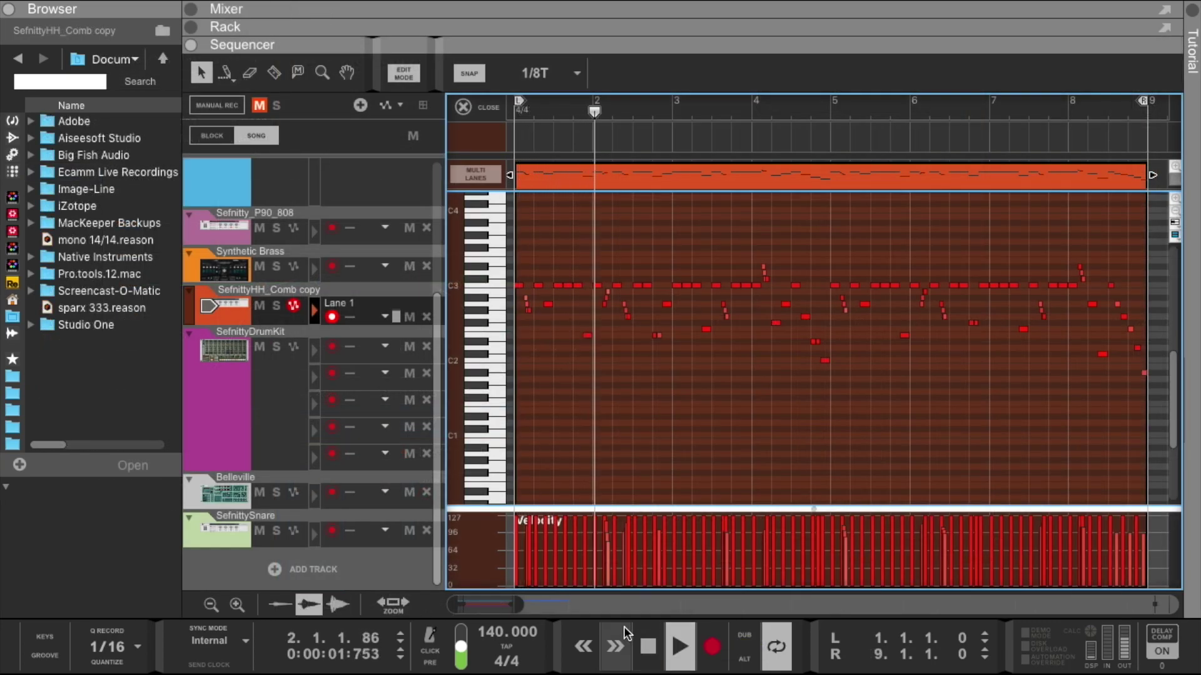
# Examine the notes and velocities of the SefnittyHH_Comb copy hi-hat clip up close and across its full length, then close it.
pyautogui.moveTo(686, 507); pyautogui.dragTo(678, 443)
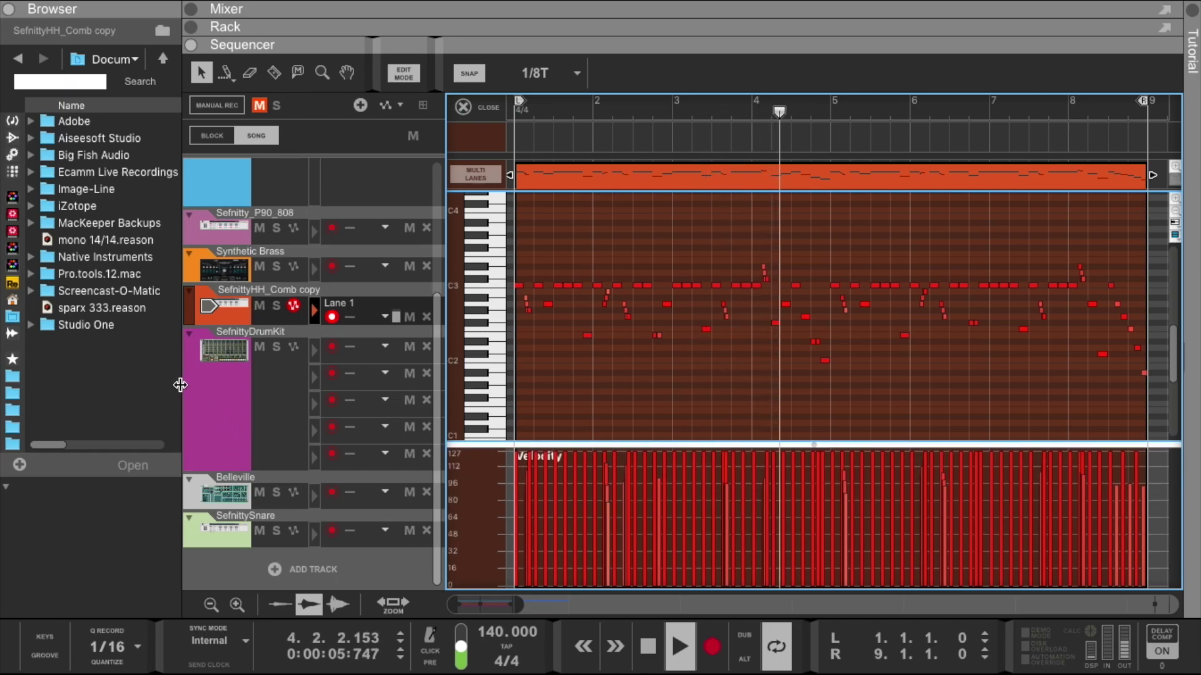
pyautogui.moveTo(180, 385); pyautogui.dragTo(3, 391)
pyautogui.moveTo(389, 603); pyautogui.dragTo(359, 604)
pyautogui.scroll(-2, 610, 498)
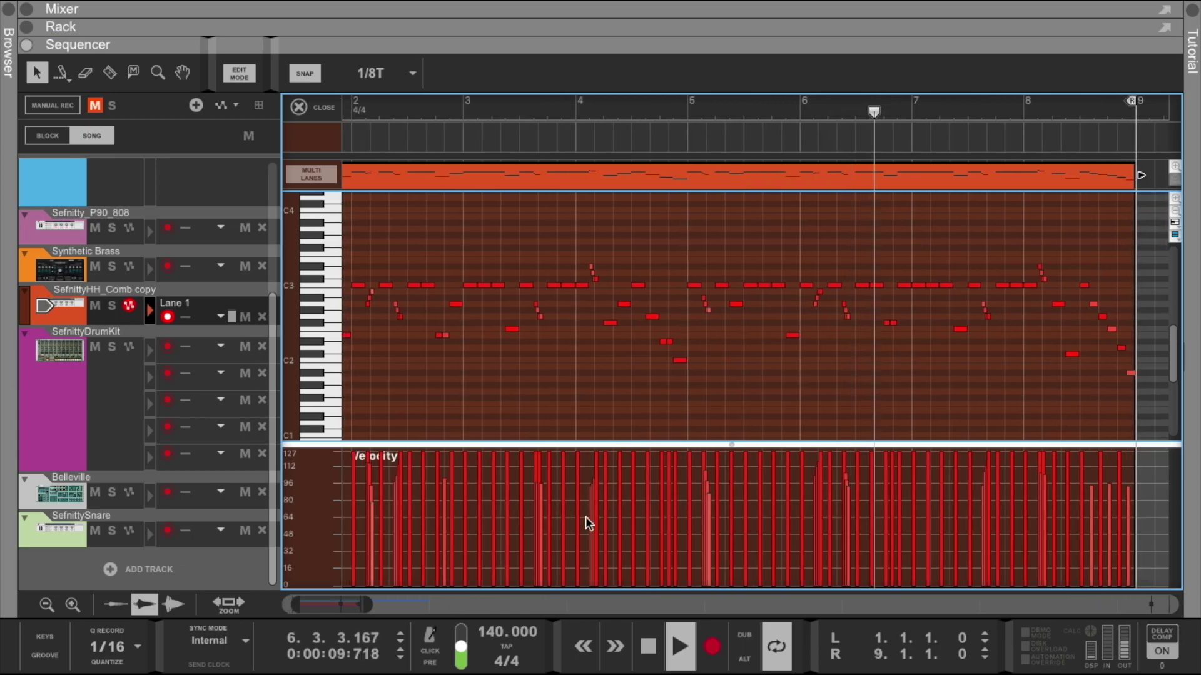
pyautogui.moveTo(342, 606); pyautogui.dragTo(296, 606)
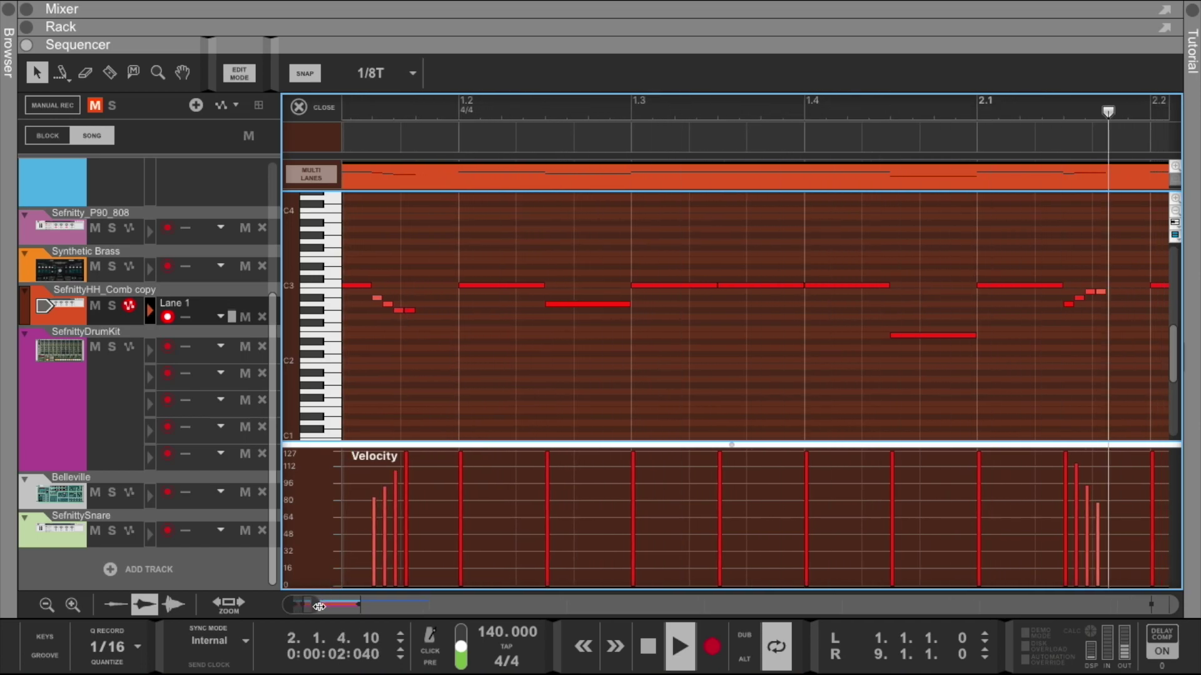
pyautogui.scroll(-5, 400, 544)
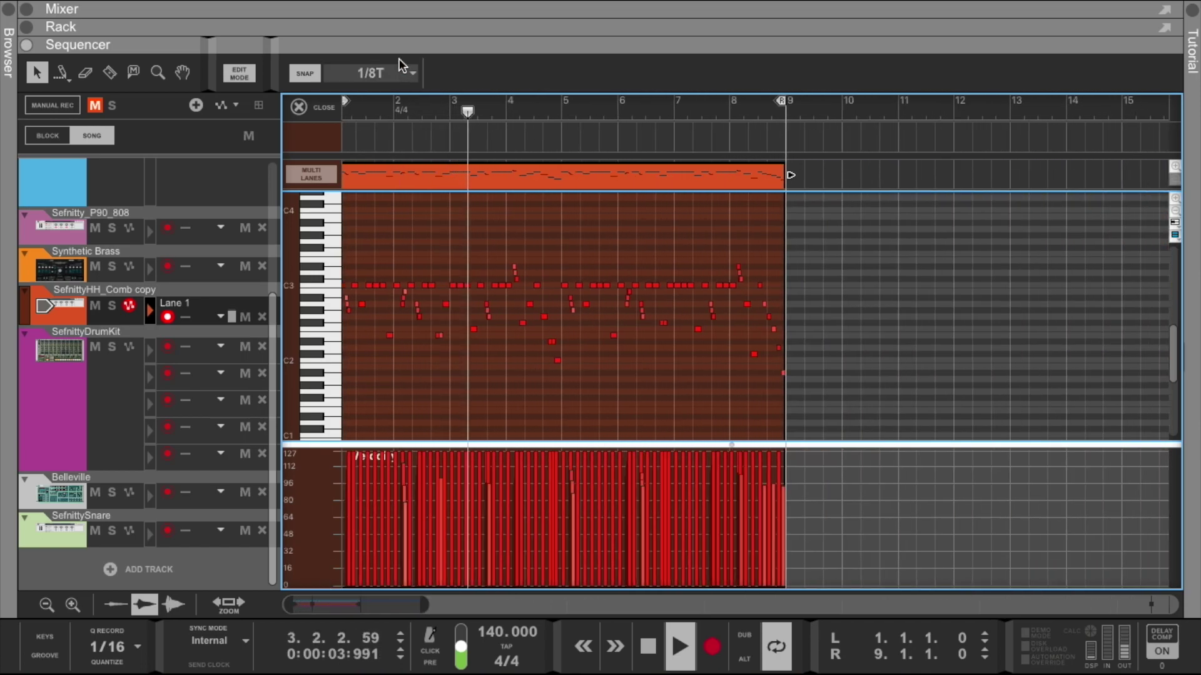
pyautogui.click(321, 108)
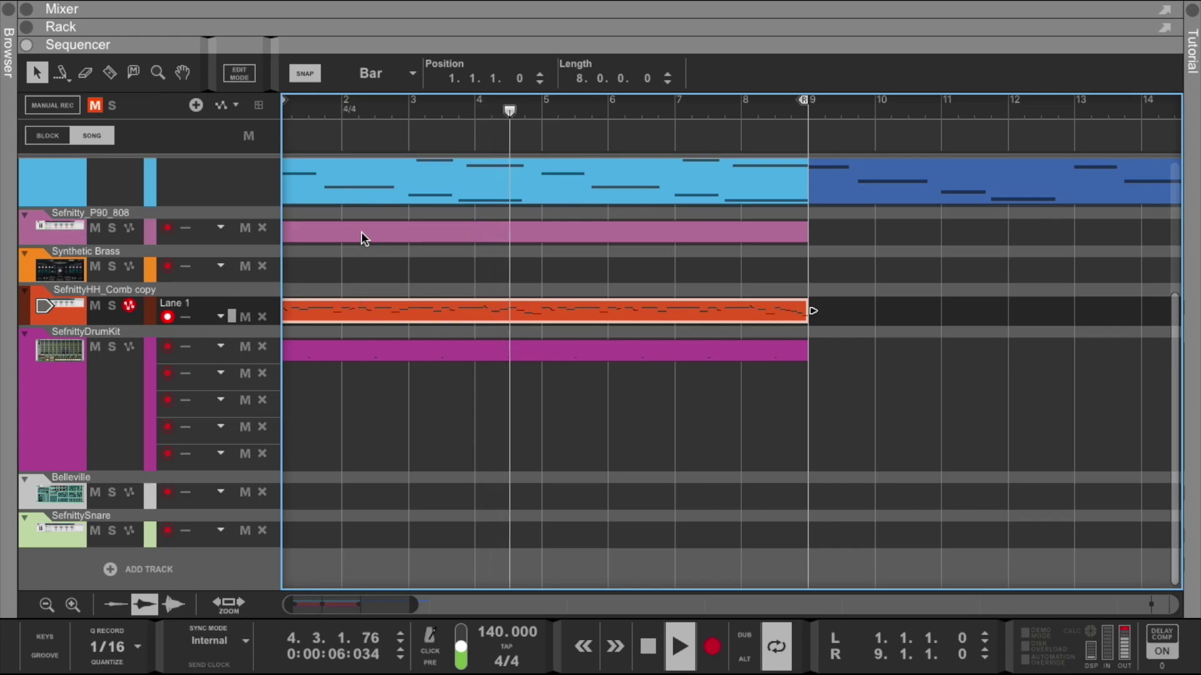
# Record an 808 bass line into the Sefnitty_P90_808 clip over the eight-bar loop.
pyautogui.doubleClick(361, 232)
pyautogui.press('super+Return')
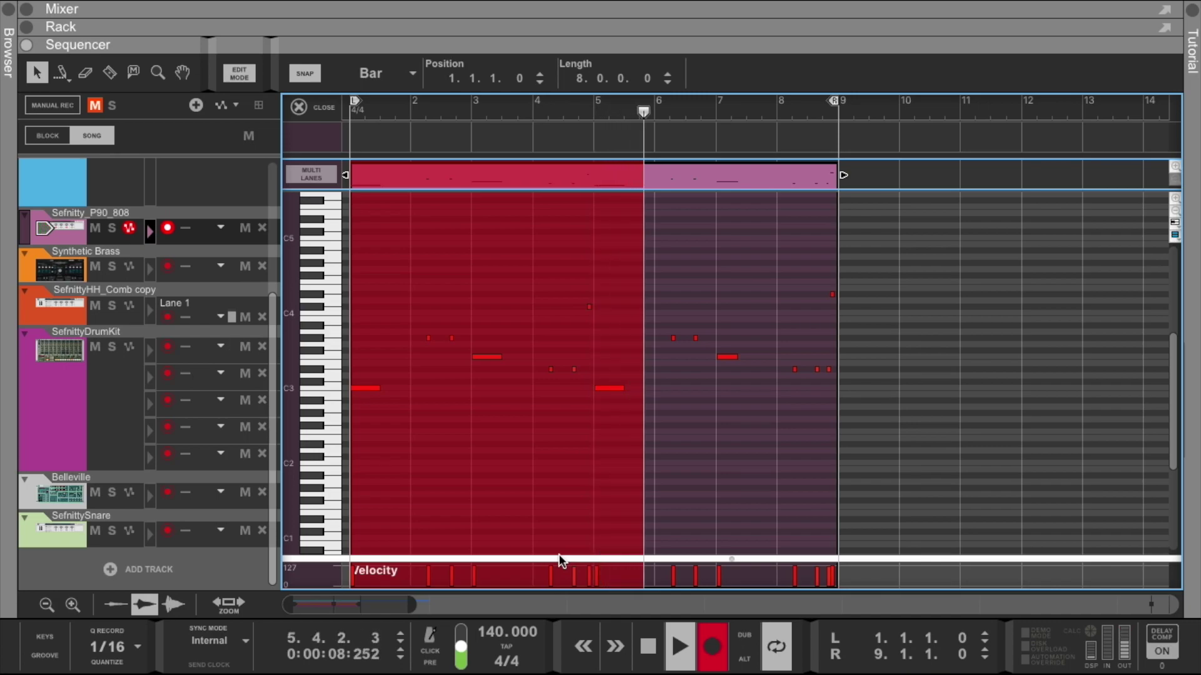
pyautogui.click(713, 646)
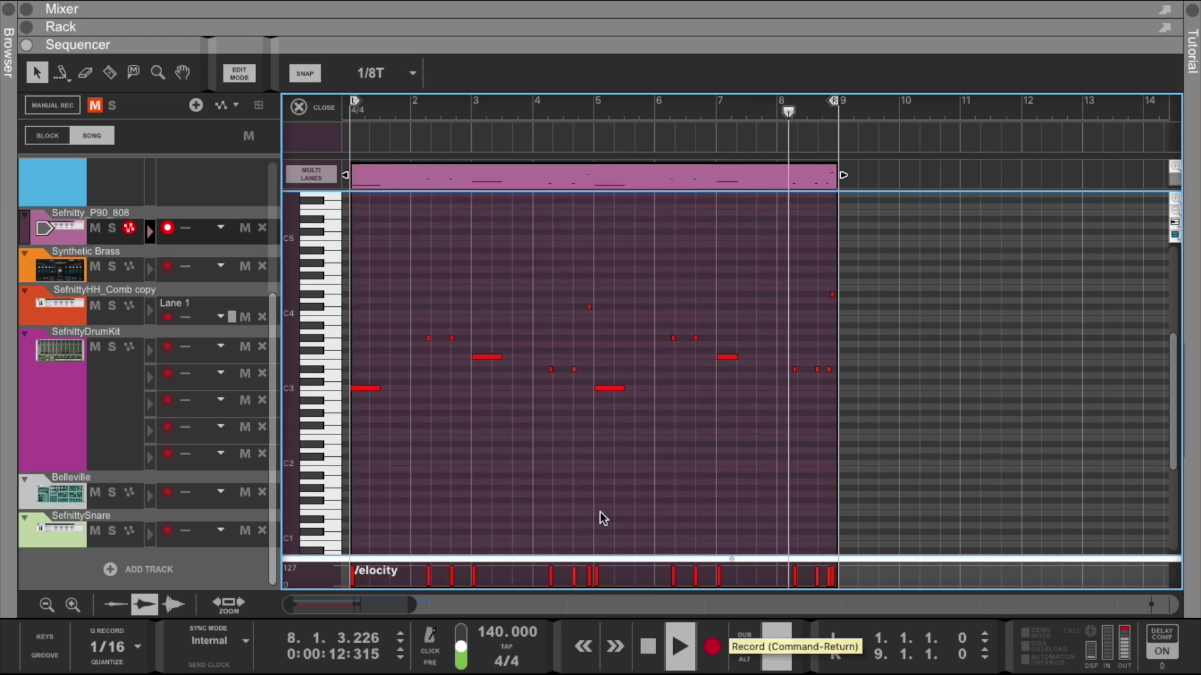
# Quantize the notes of the Sefnitty_P90_808 clip.
pyautogui.rightClick(462, 180)
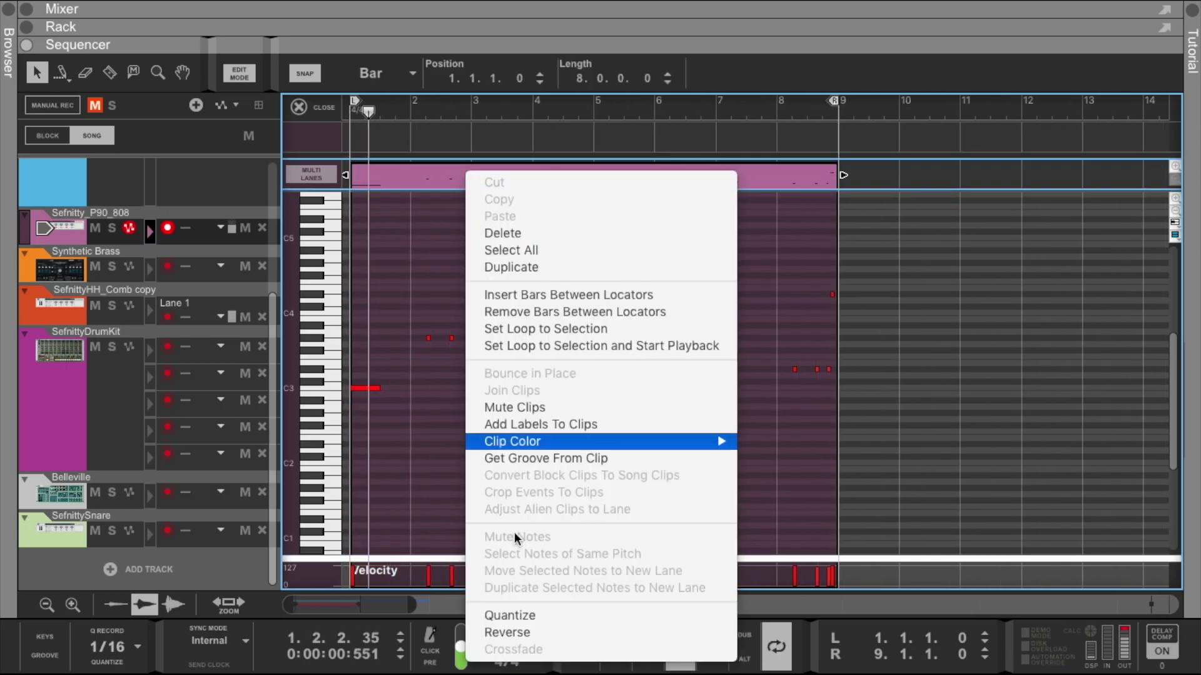
pyautogui.click(524, 616)
pyautogui.click(528, 452)
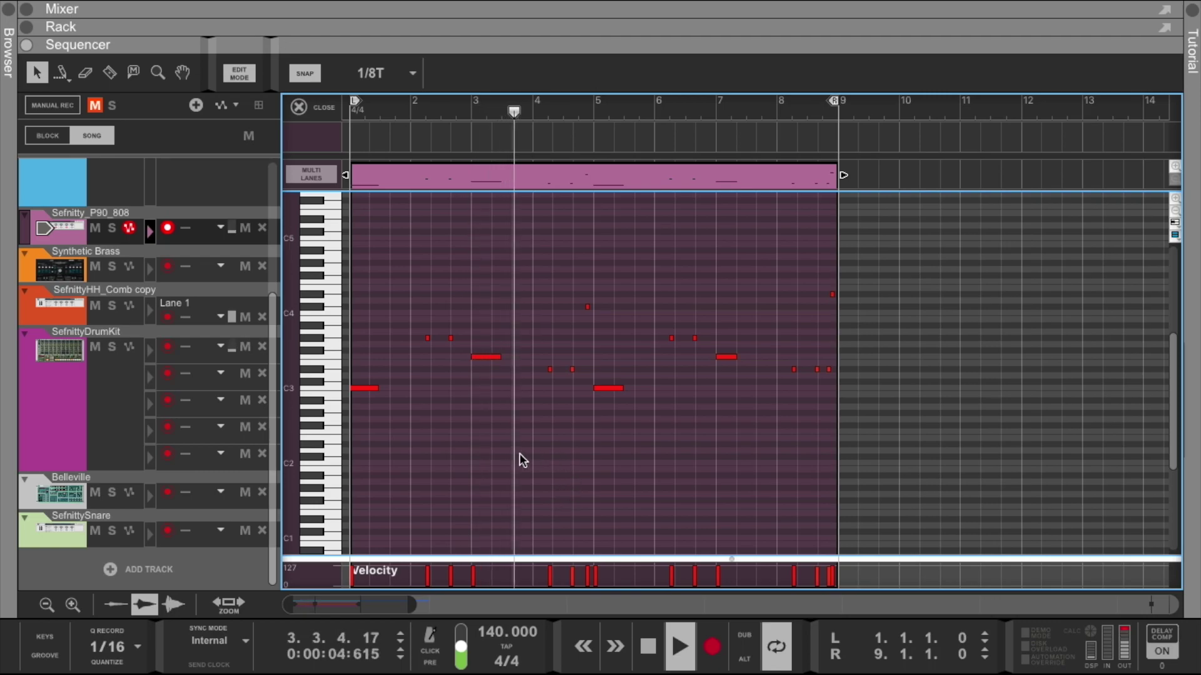
# Close the Sefnitty_P90_808 clip and place a copy of it at bar 9 on the same track.
pyautogui.moveTo(409, 604); pyautogui.dragTo(374, 601)
pyautogui.moveTo(481, 39); pyautogui.dragTo(487, 244)
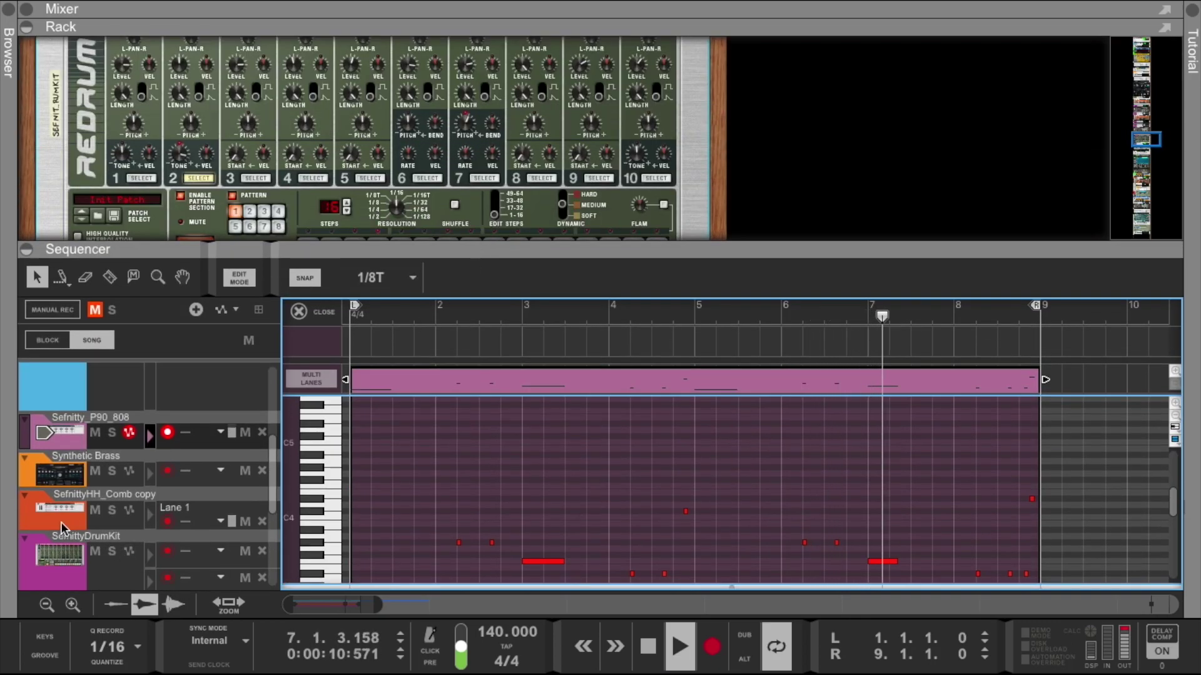
pyautogui.click(323, 312)
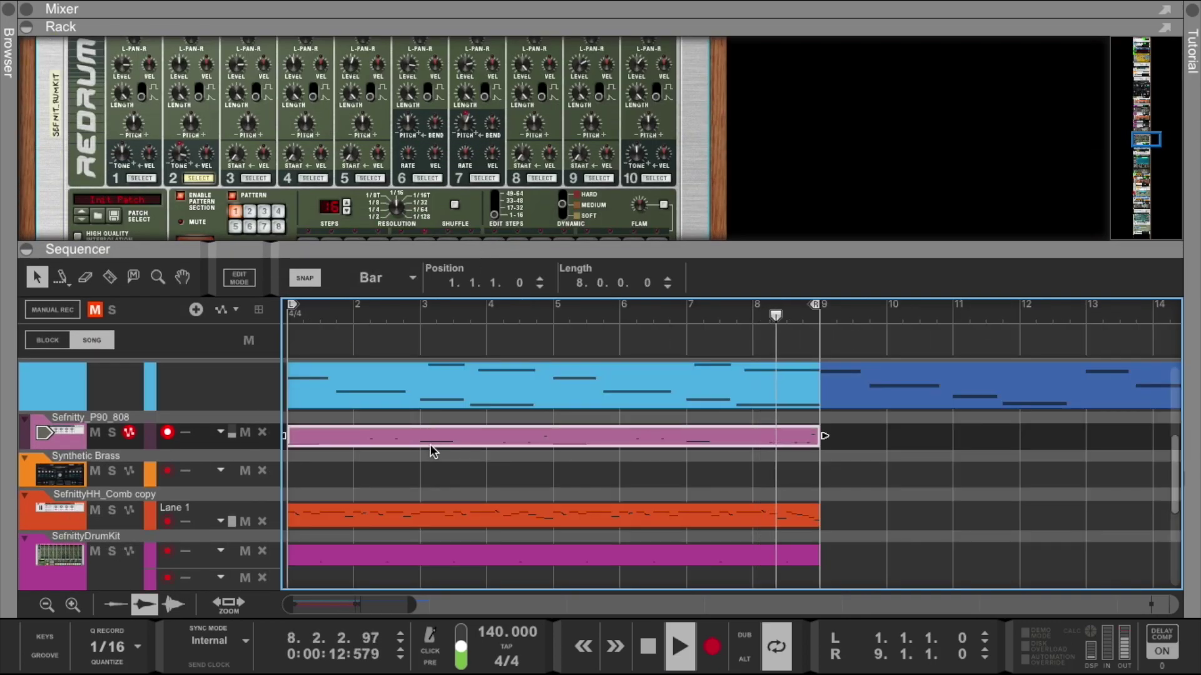
pyautogui.moveTo(410, 437); pyautogui.dragTo(937, 449)
# Raise the level of the SefnittyDrumKit Ch.1 mix channel in the rack.
pyautogui.scroll(3, 324, 228)
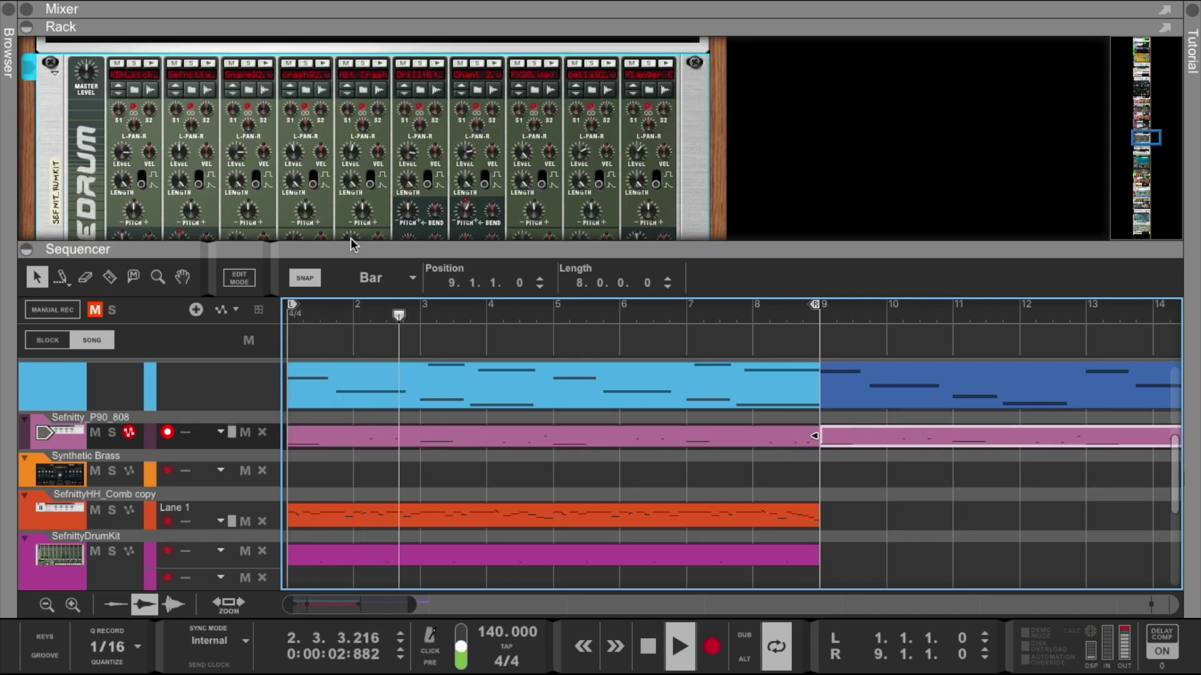
pyautogui.scroll(5, 237, 171)
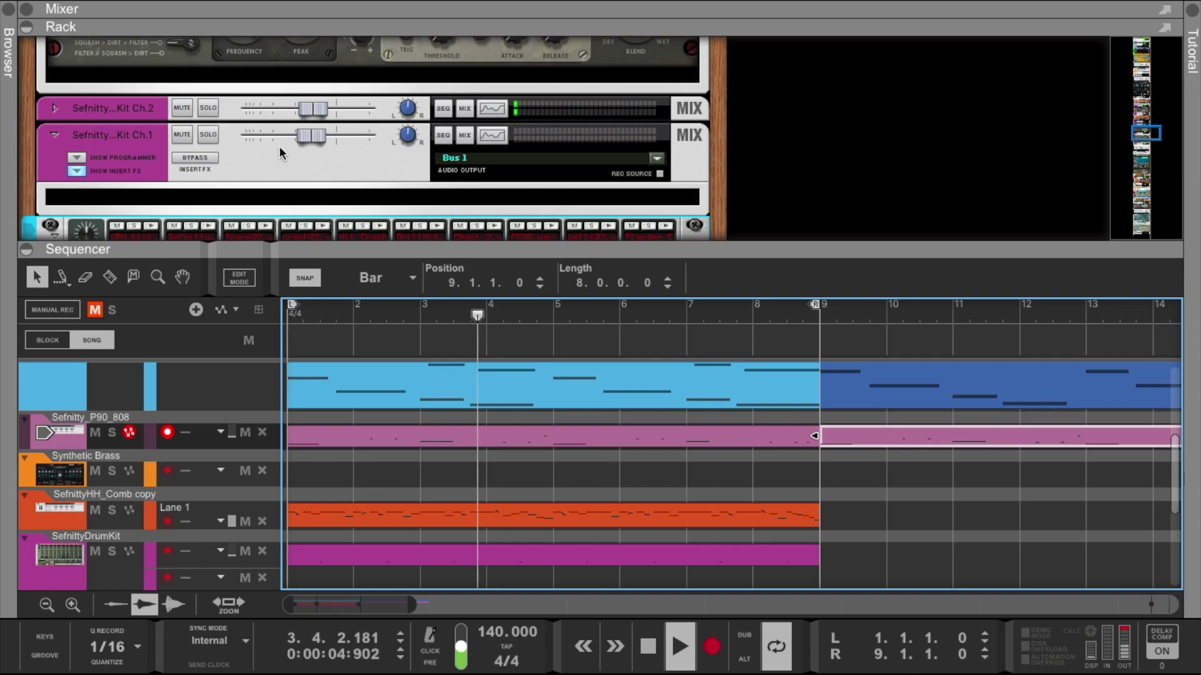
pyautogui.moveTo(312, 141); pyautogui.dragTo(332, 140)
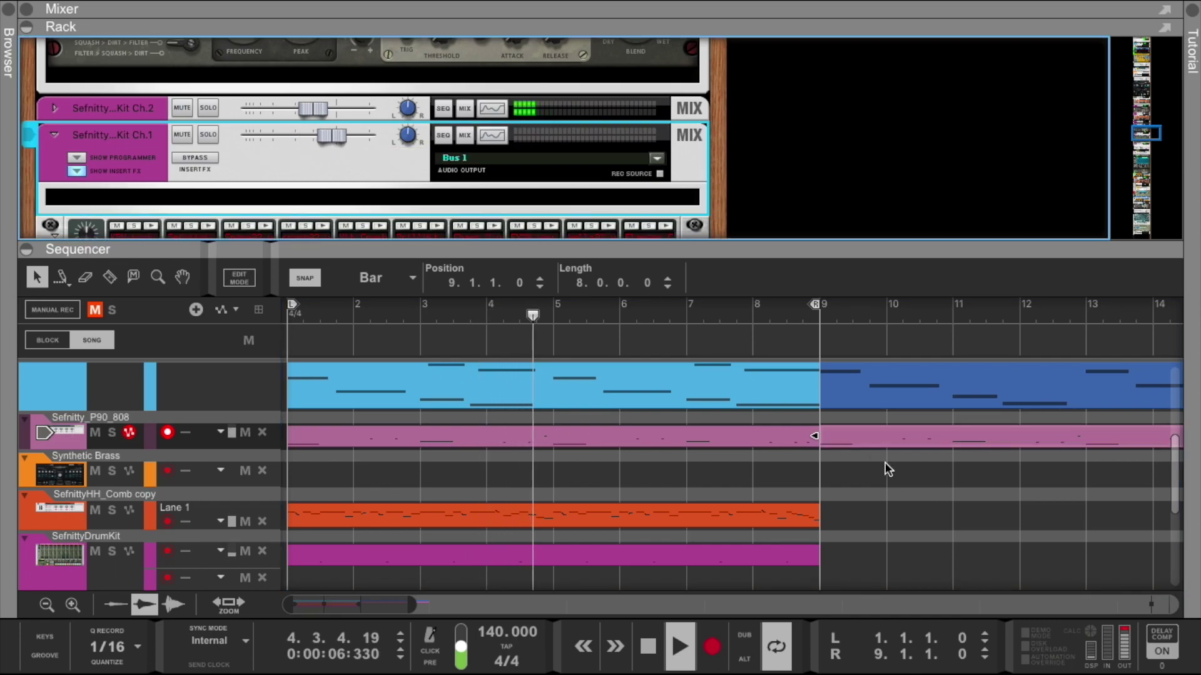
# Open the copied 808 clip at bar 9 and set all of its notes to C1.
pyautogui.doubleClick(864, 436)
pyautogui.moveTo(439, 610); pyautogui.dragTo(491, 605)
pyautogui.scroll(-3, 469, 519)
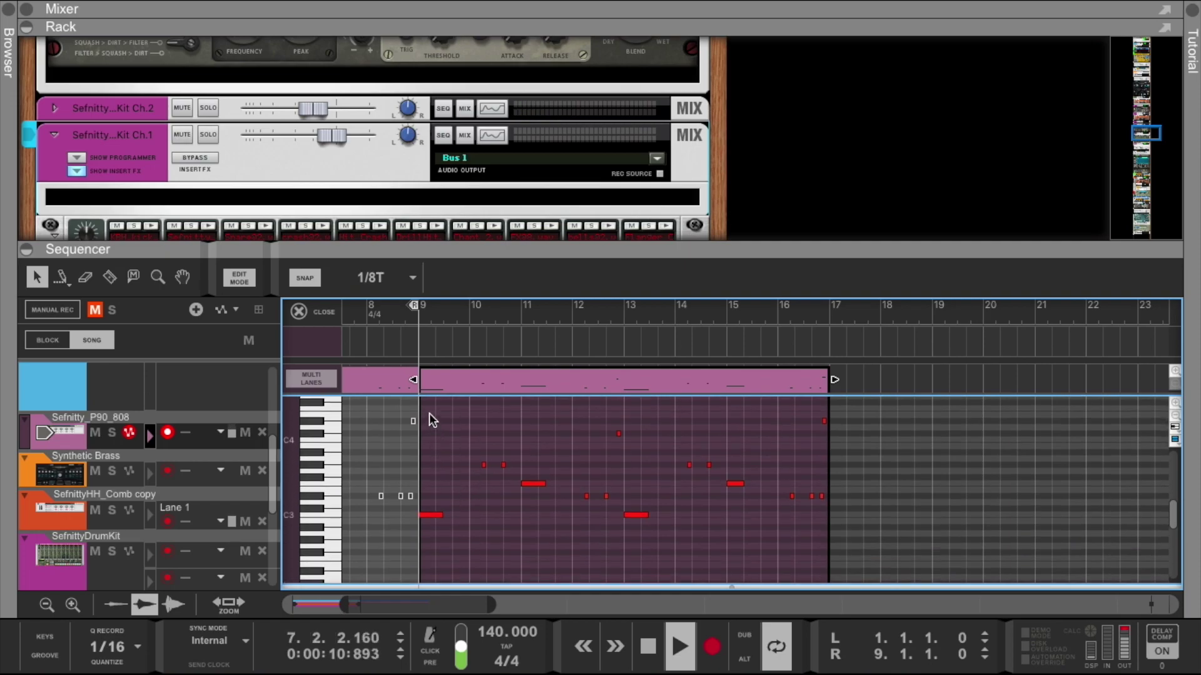
pyautogui.moveTo(423, 408); pyautogui.dragTo(827, 574)
pyautogui.scroll(2, 625, 503)
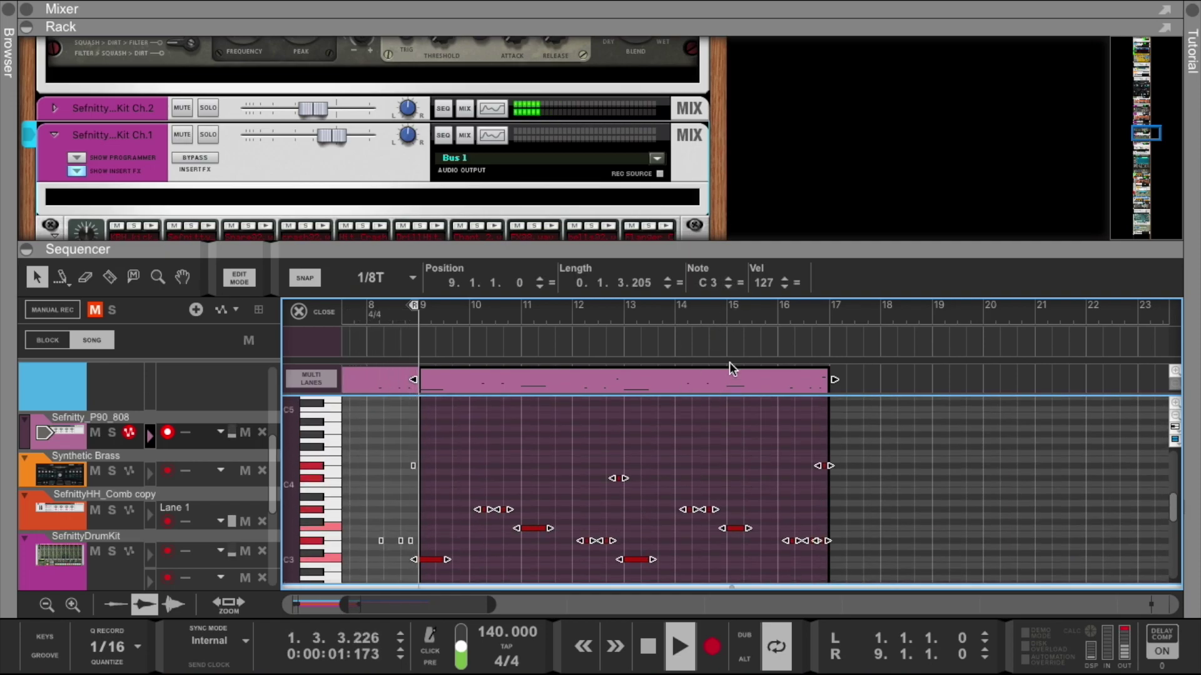
pyautogui.moveTo(558, 248); pyautogui.dragTo(449, 7)
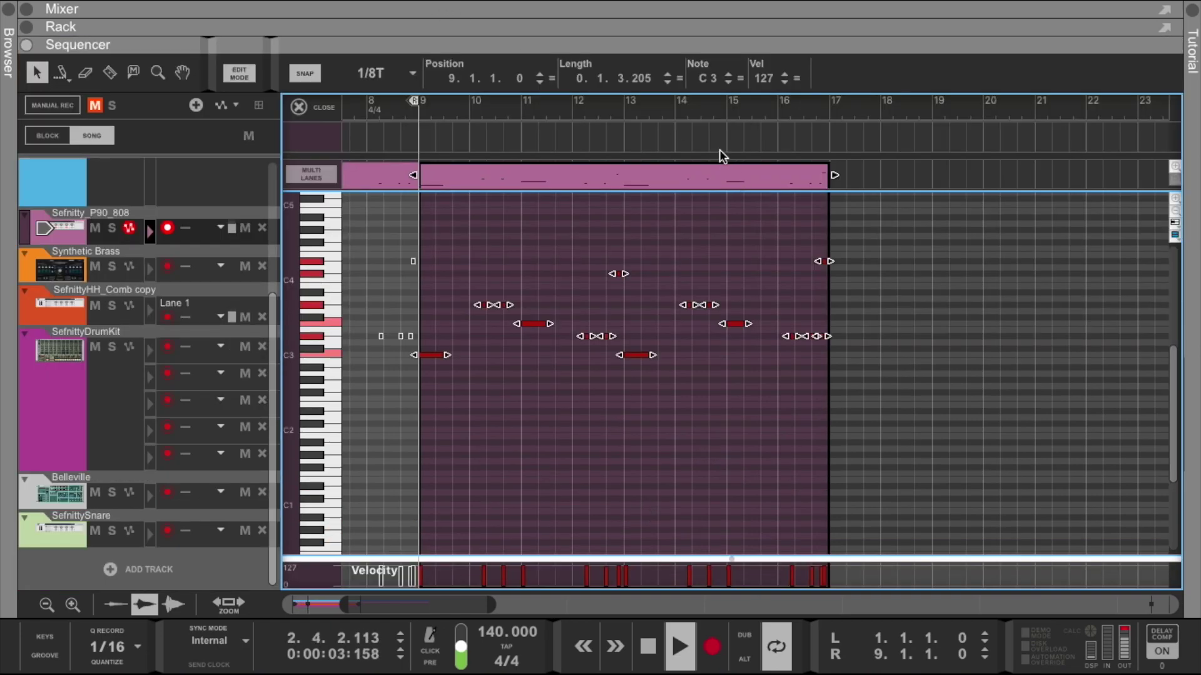
pyautogui.click(741, 80)
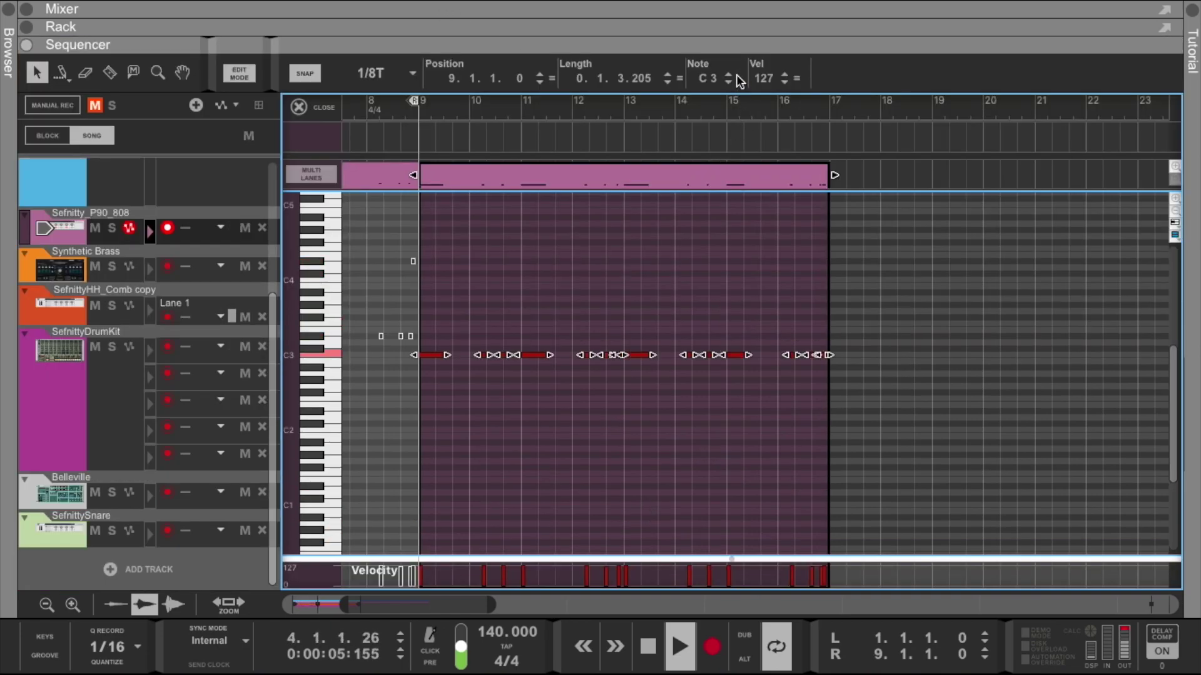
pyautogui.hotkey('shift', 'Down')
pyautogui.hotkey('shift', 'Down')
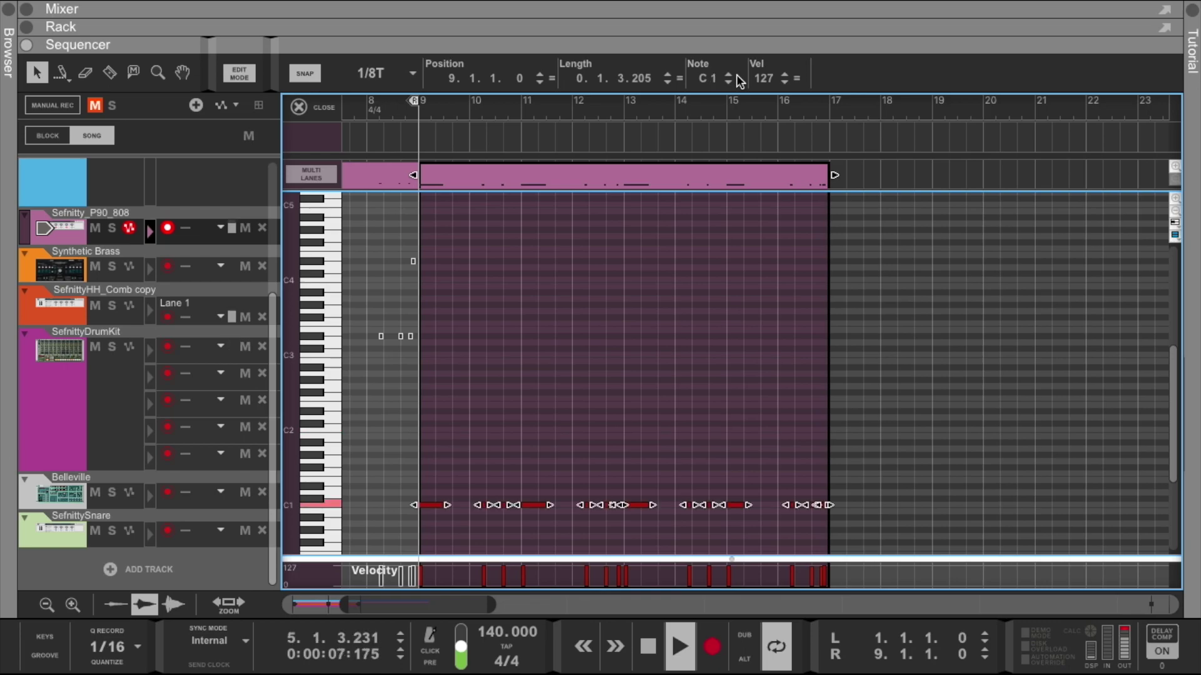
pyautogui.hscroll(1, 619, 84)
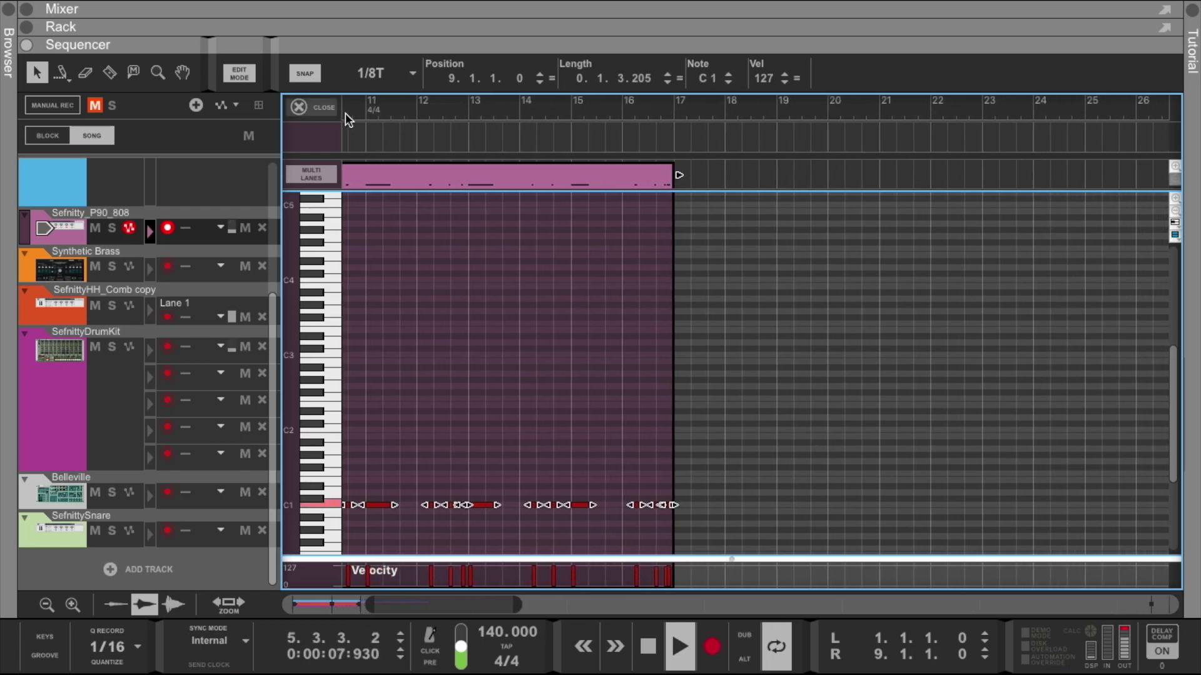
# Move the C1 clip from bar 9 to bar 1 on the second SefnittyDrumKit lane and open it for editing.
pyautogui.click(338, 112)
pyautogui.moveTo(912, 238); pyautogui.dragTo(343, 375)
pyautogui.doubleClick(360, 379)
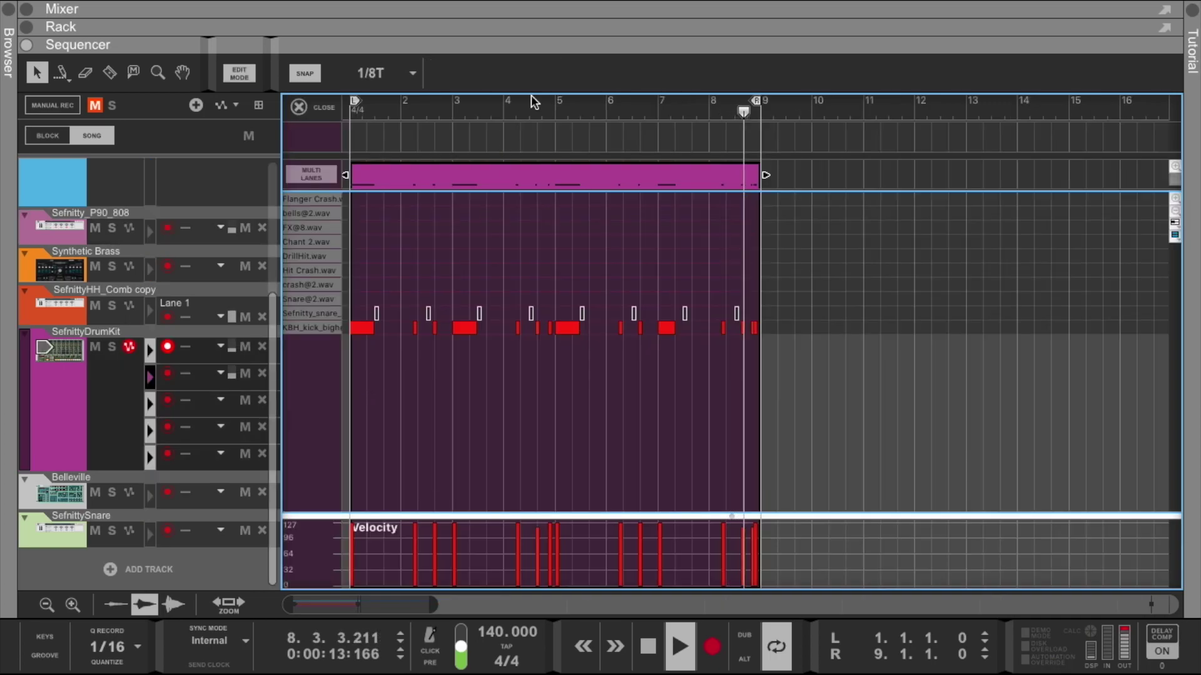
# Lower the SefnittyDrumKit Ch.1 fader slightly in the mixer and check the channel dynamics and master compressor.
pyautogui.moveTo(504, 27); pyautogui.dragTo(537, 388)
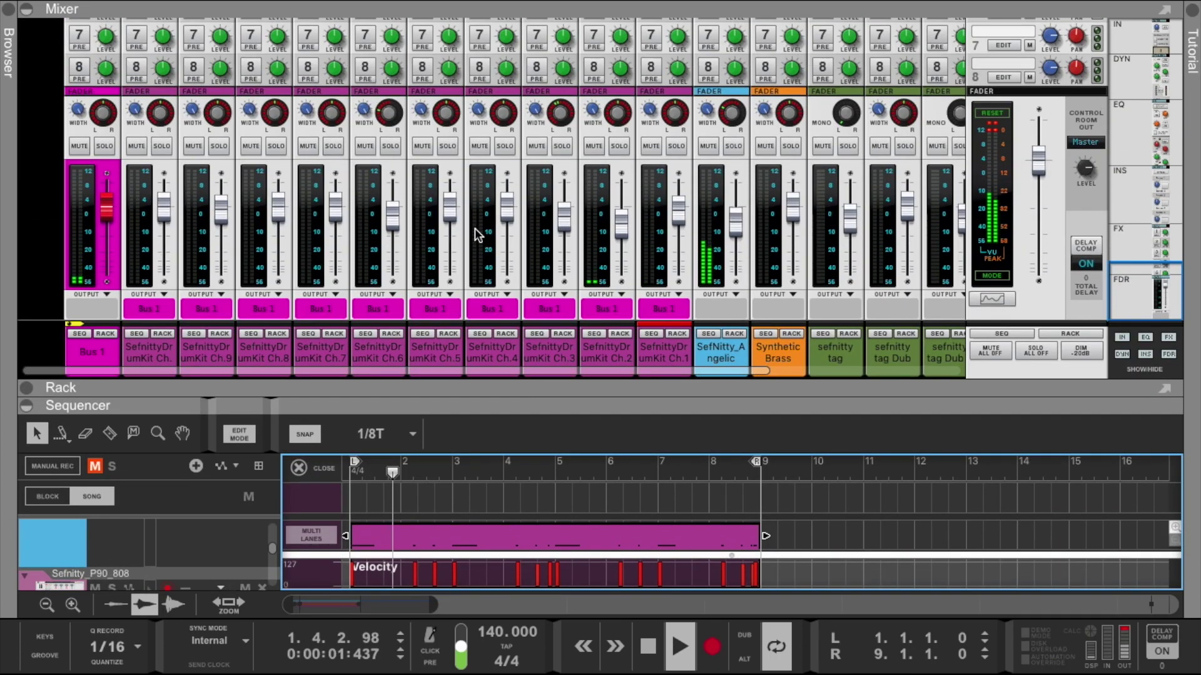
pyautogui.moveTo(677, 218); pyautogui.dragTo(677, 224)
pyautogui.hscroll(5, 676, 223)
pyautogui.click(767, 232)
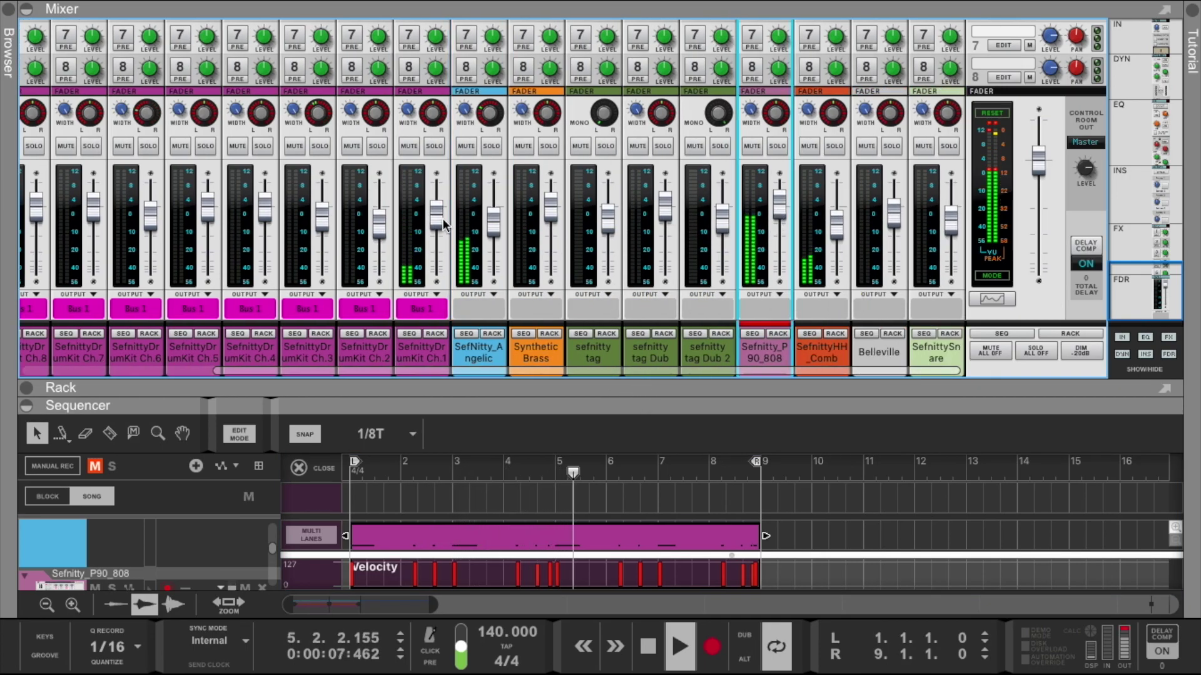
pyautogui.click(435, 222)
pyautogui.moveTo(436, 227); pyautogui.dragTo(435, 226)
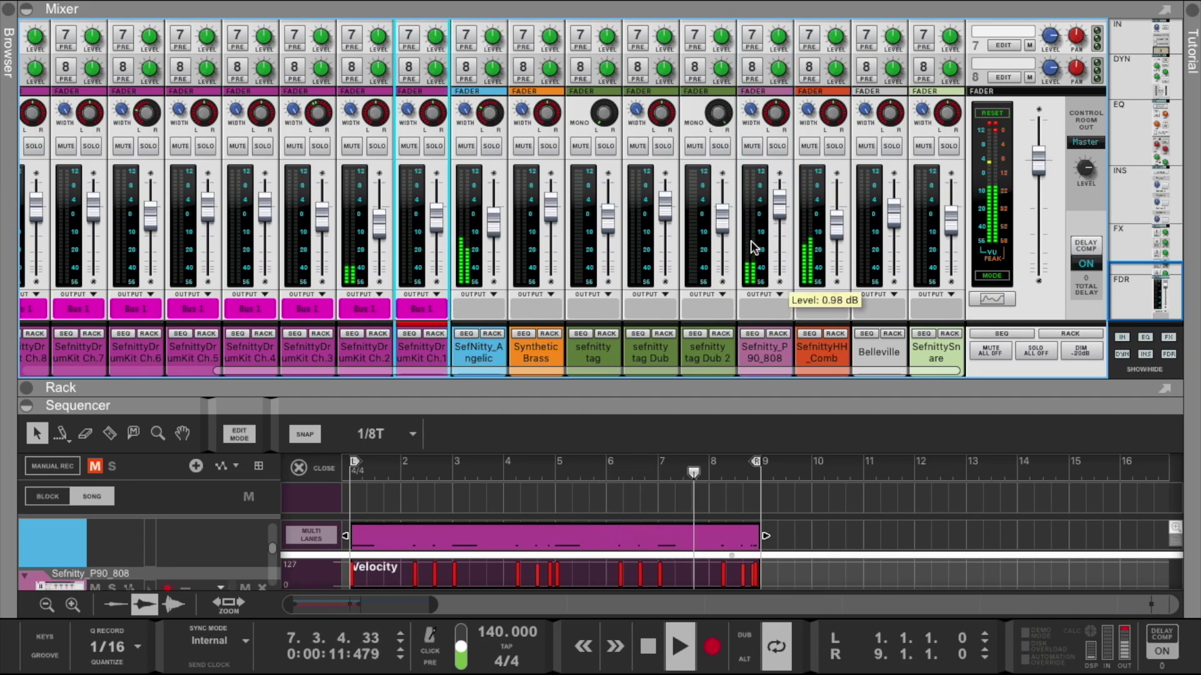
pyautogui.scroll(5, 1006, 111)
pyautogui.scroll(3, 1005, 106)
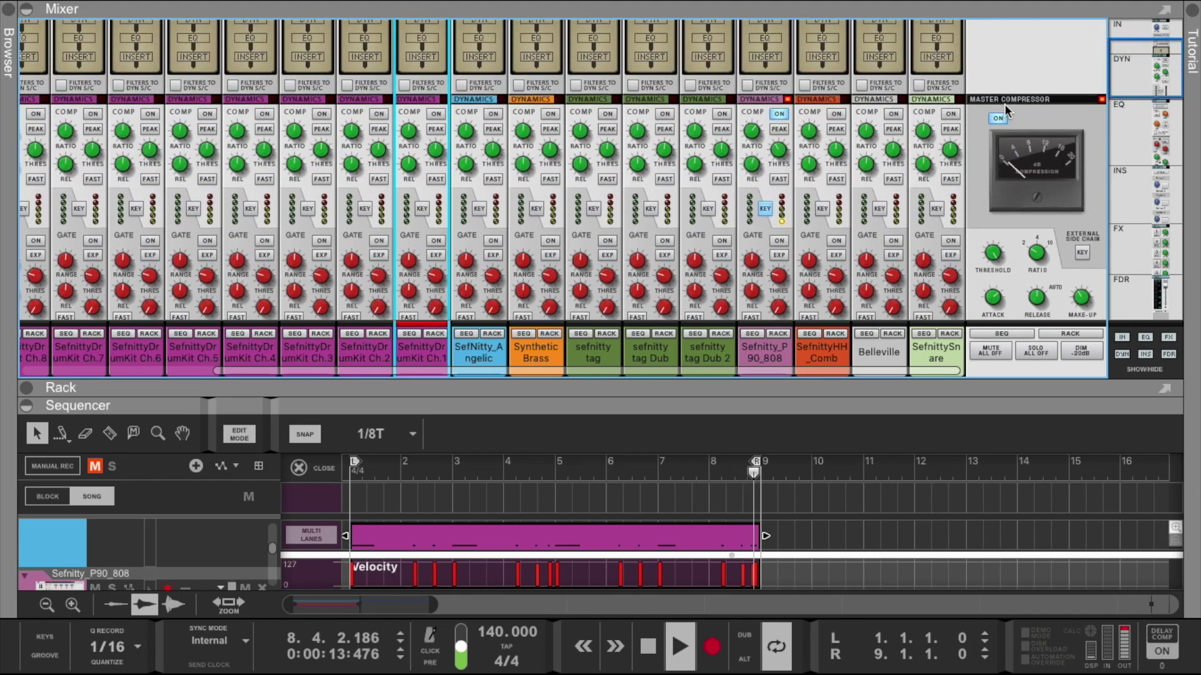
# Select all the kick notes in the SefnittyDrumKit clip and shorten them to the minimum length.
pyautogui.moveTo(688, 400); pyautogui.dragTo(441, 22)
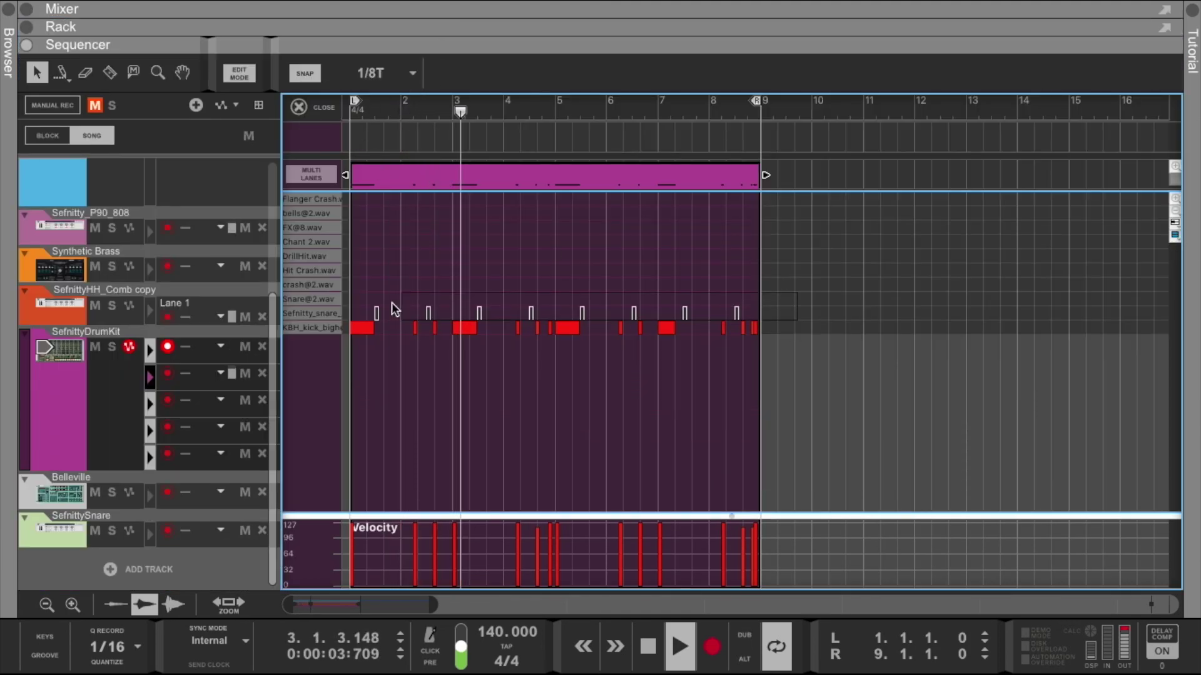
pyautogui.click(343, 327)
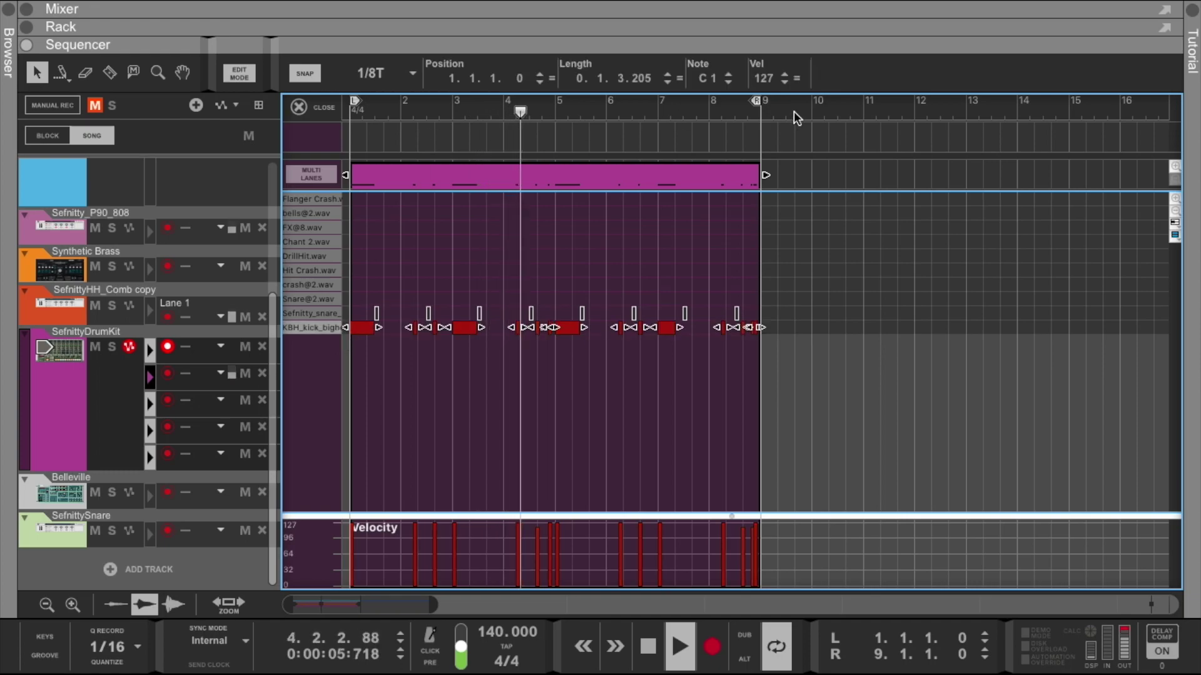
pyautogui.click(667, 82)
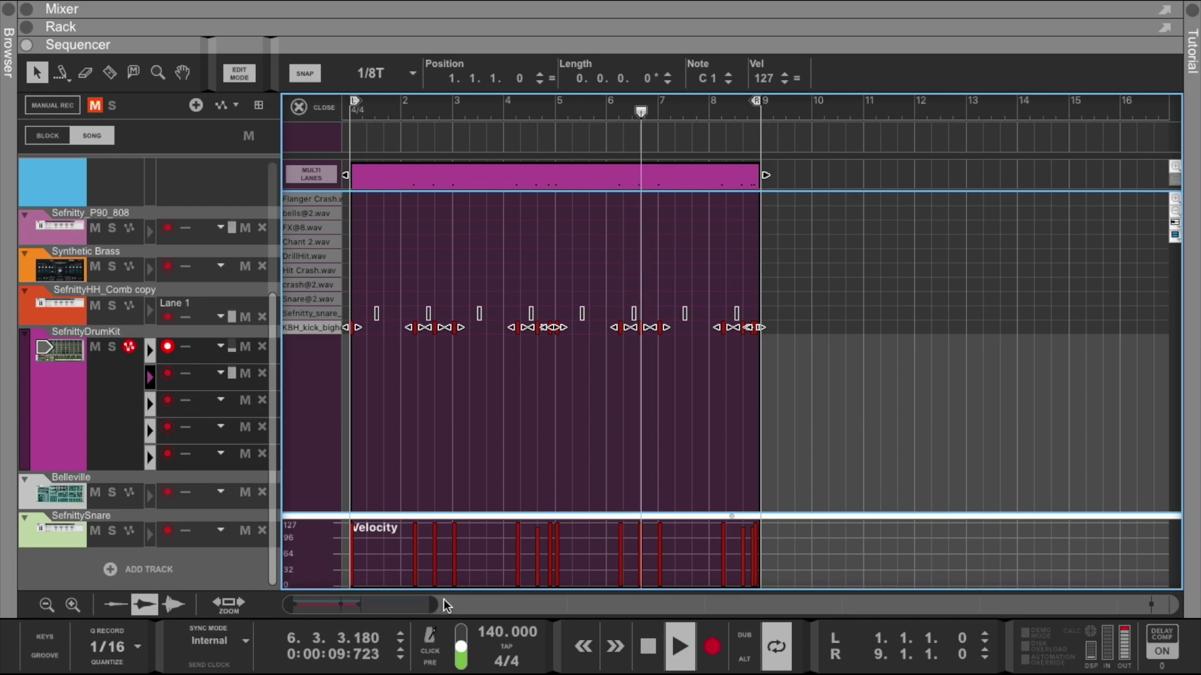
# Set the snap to 1/16 and add extra kick notes at 1.2.3, 3.2.3 and 7.2.3.
pyautogui.moveTo(400, 605); pyautogui.dragTo(356, 605)
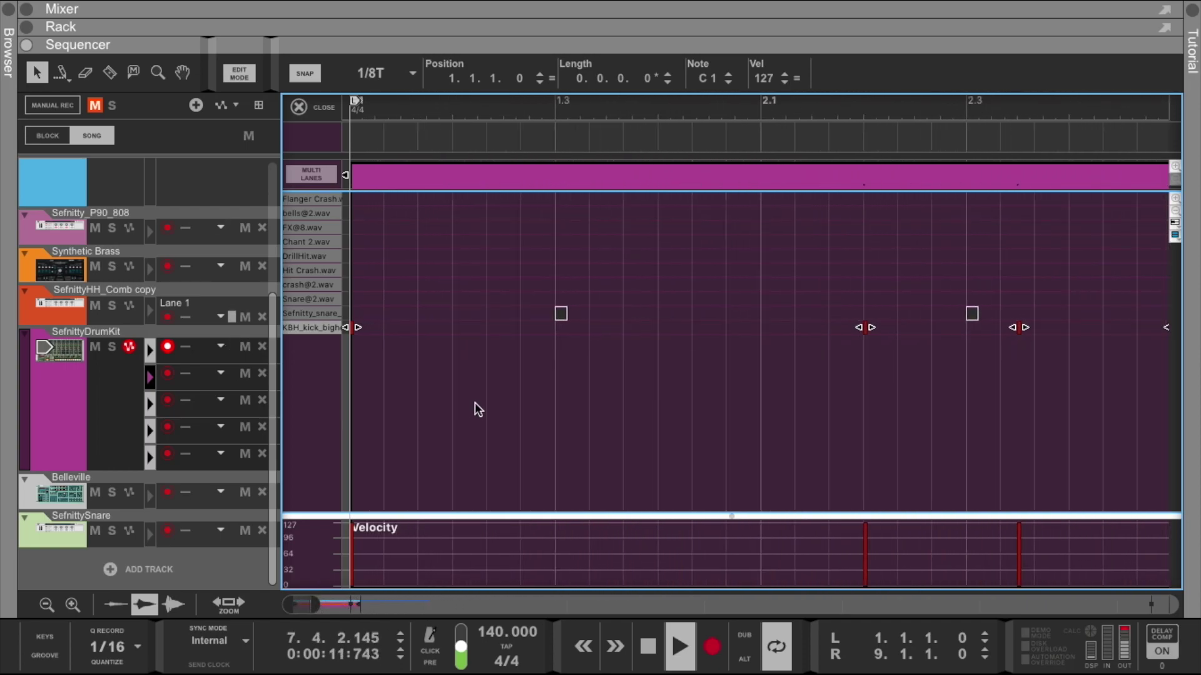
pyautogui.click(477, 400)
pyautogui.click(494, 327)
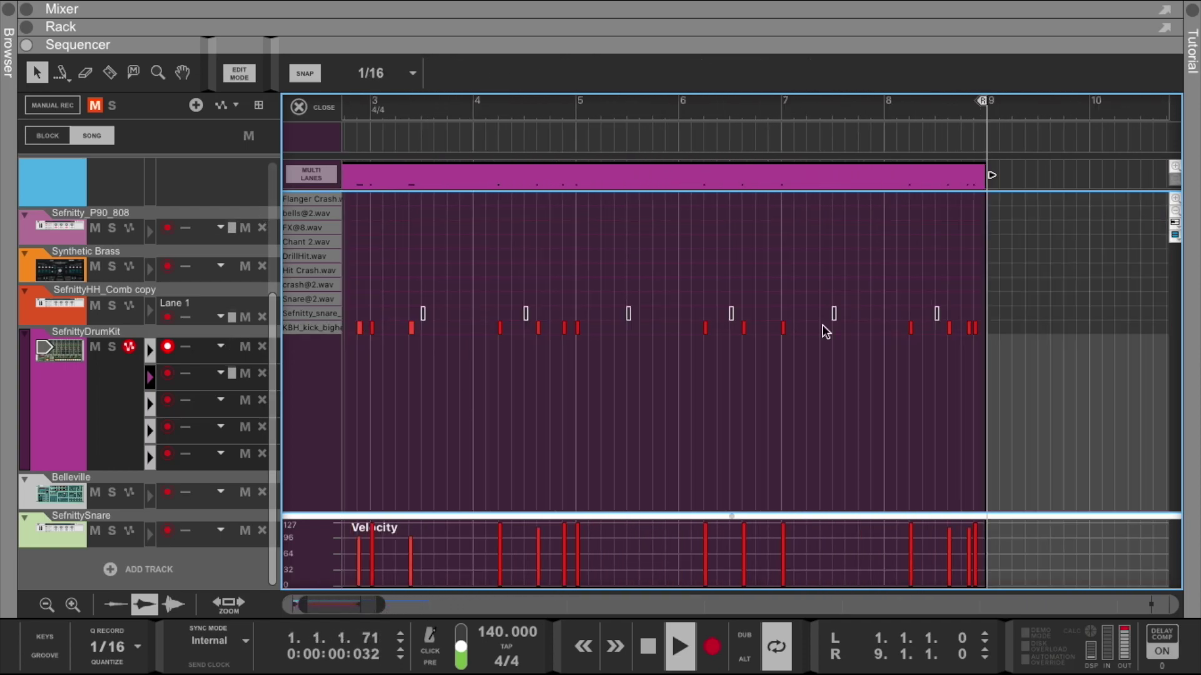
pyautogui.click(1006, 327)
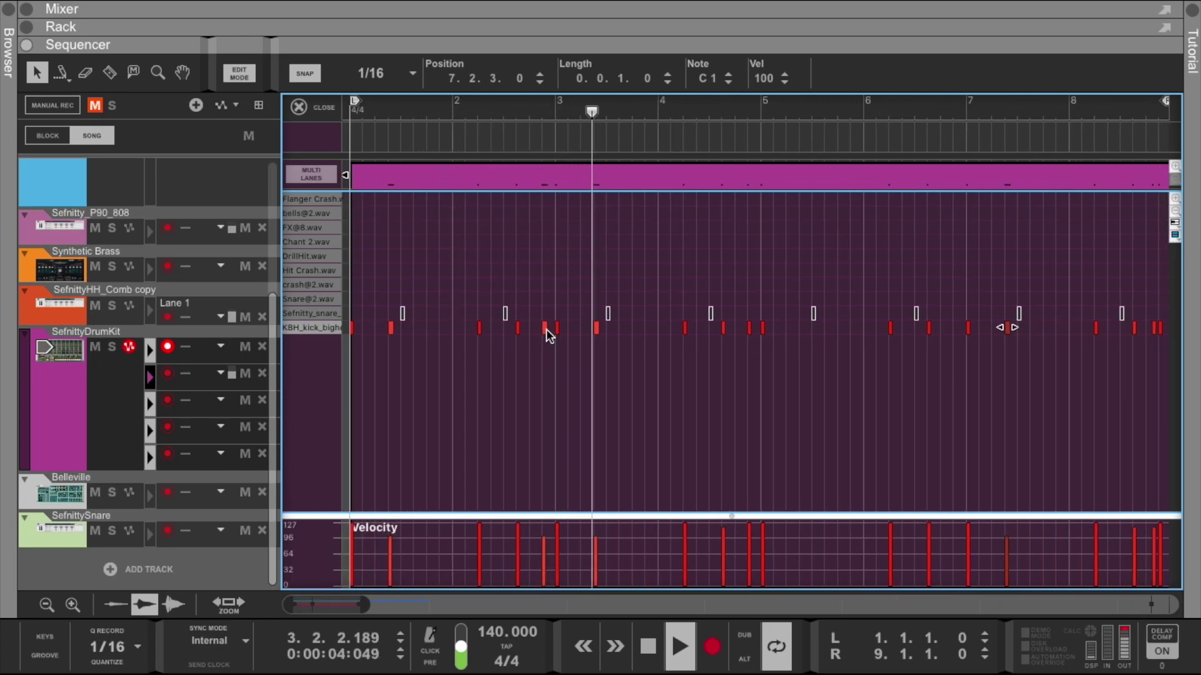
# Delete the stray extra kick just before bar 3 and add a kick note at 5.2.3.
pyautogui.moveTo(543, 328); pyautogui.dragTo(632, 326)
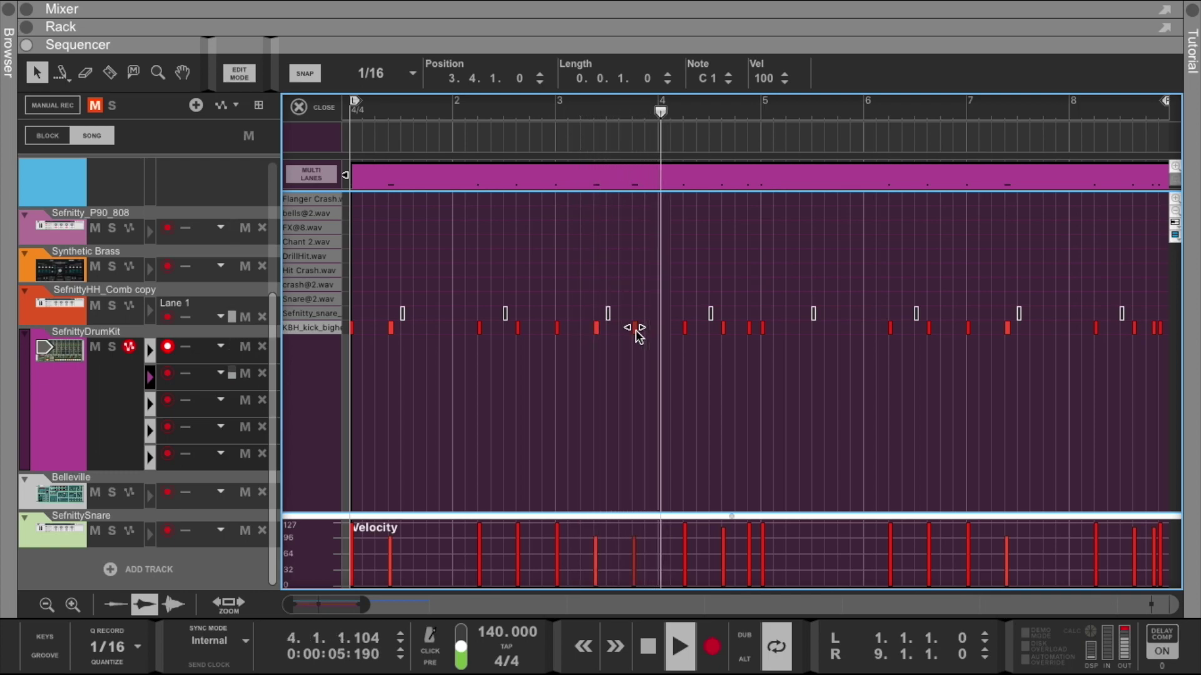
pyautogui.press('Delete')
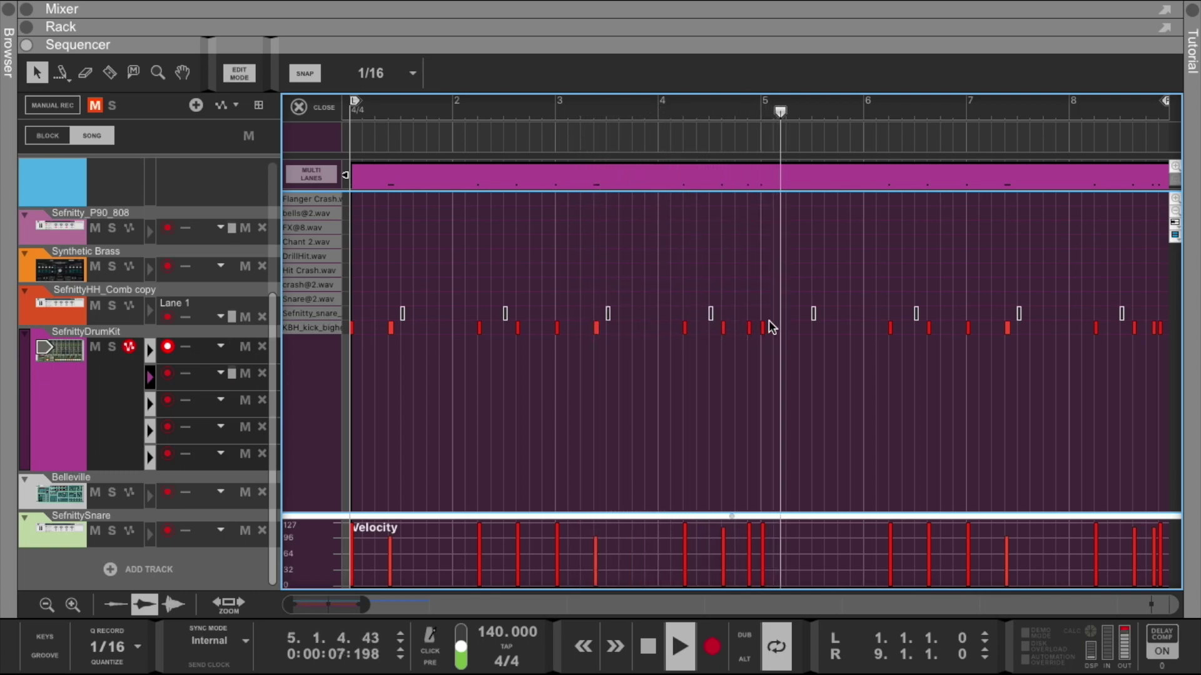
pyautogui.doubleClick(801, 326)
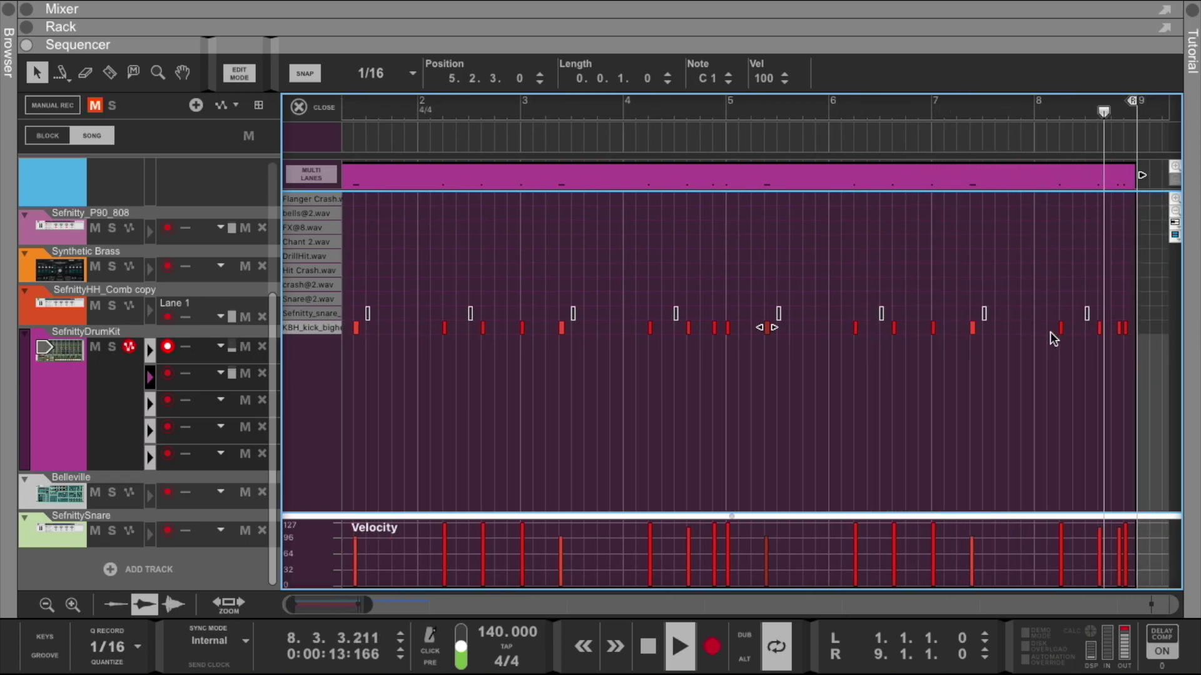
# Raise the velocities of the added kick notes to 127 with the Pencil tool and close the drum clip.
pyautogui.click(62, 72)
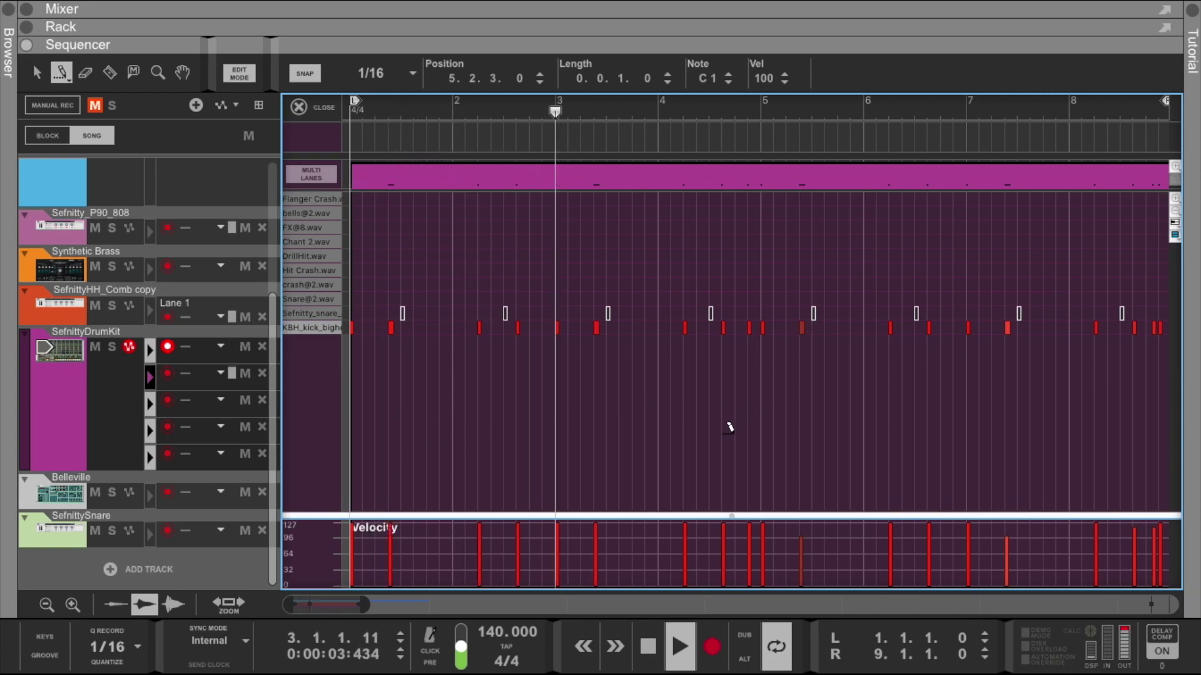
pyautogui.moveTo(702, 531); pyautogui.dragTo(842, 458)
pyautogui.moveTo(855, 549); pyautogui.dragTo(1040, 407)
pyautogui.hscroll(2, 916, 471)
pyautogui.hscroll(1, 915, 471)
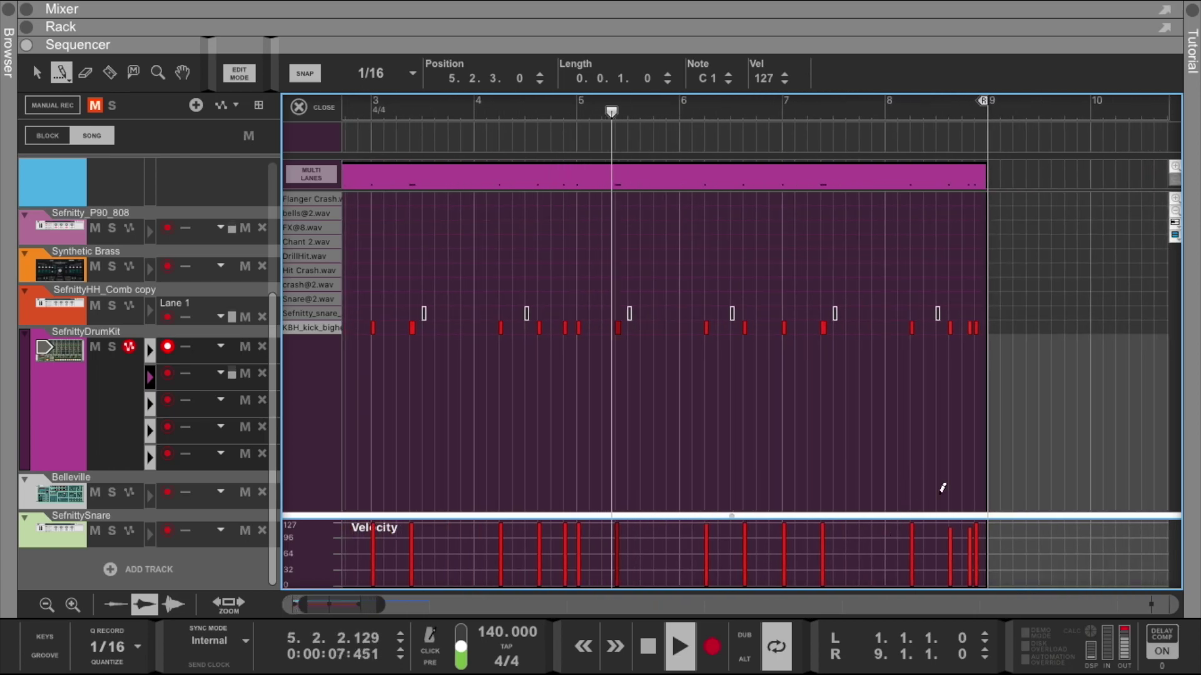
pyautogui.click(299, 107)
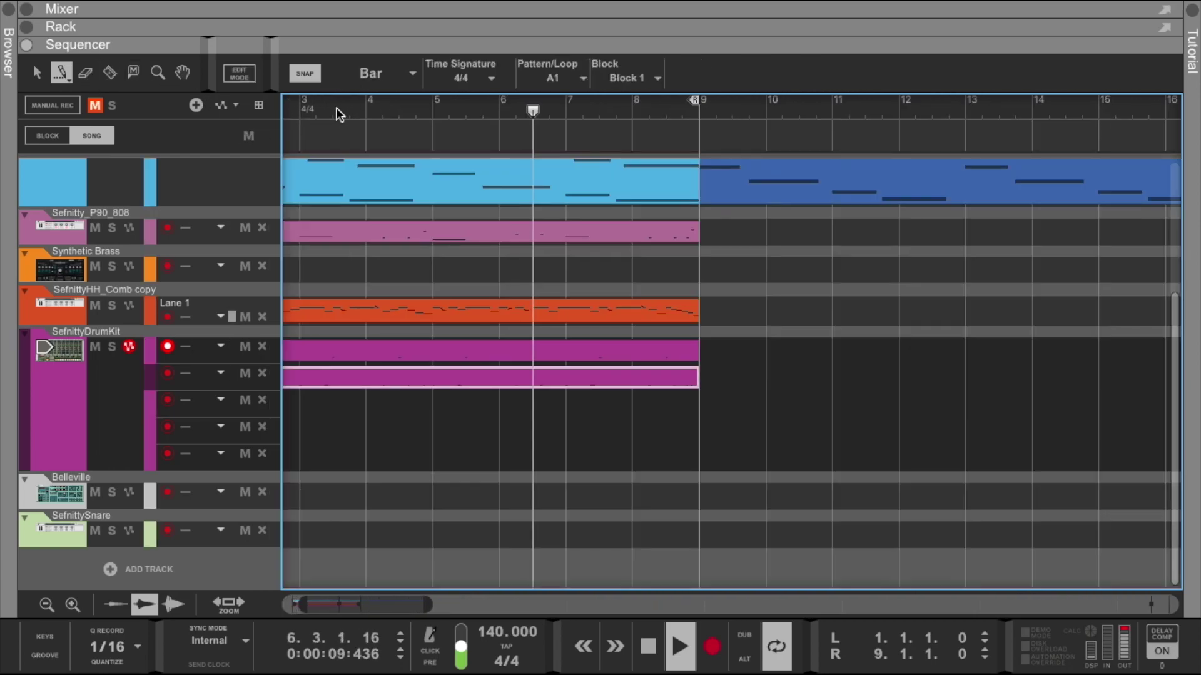
pyautogui.scroll(2, 400, 257)
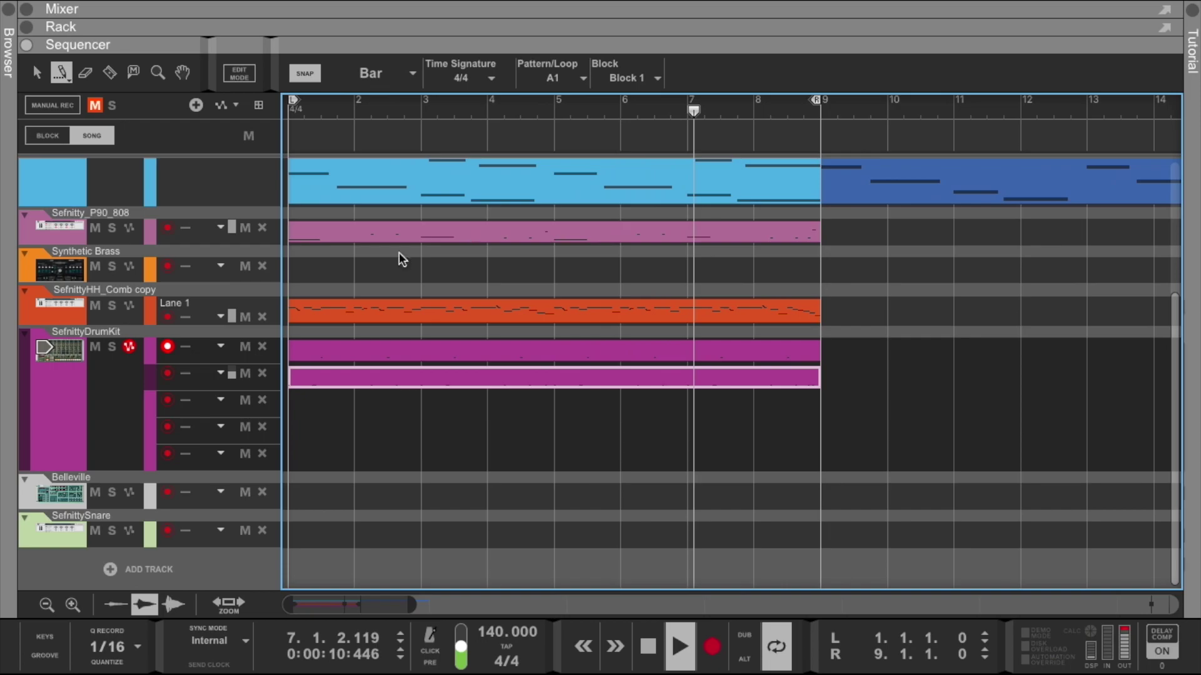
# Look at the SefnittyDrumKit Redrum device in the rack and reveal the browser.
pyautogui.click(74, 363)
pyautogui.moveTo(566, 39); pyautogui.dragTo(580, 362)
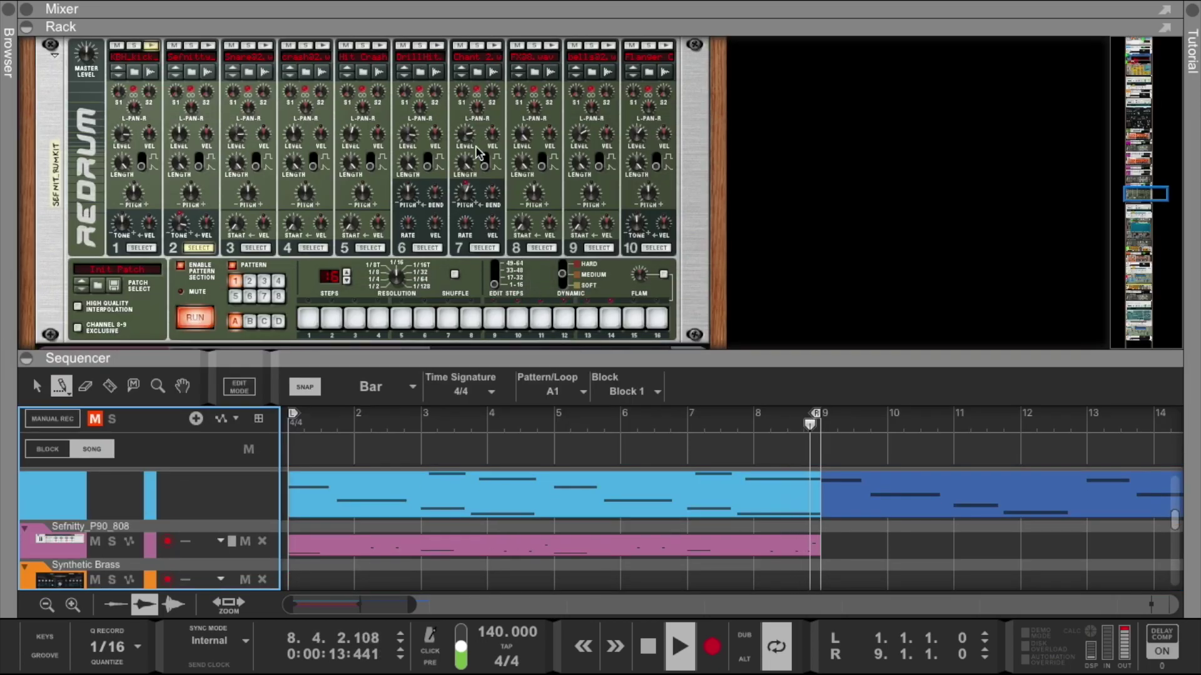
pyautogui.click(17, 257)
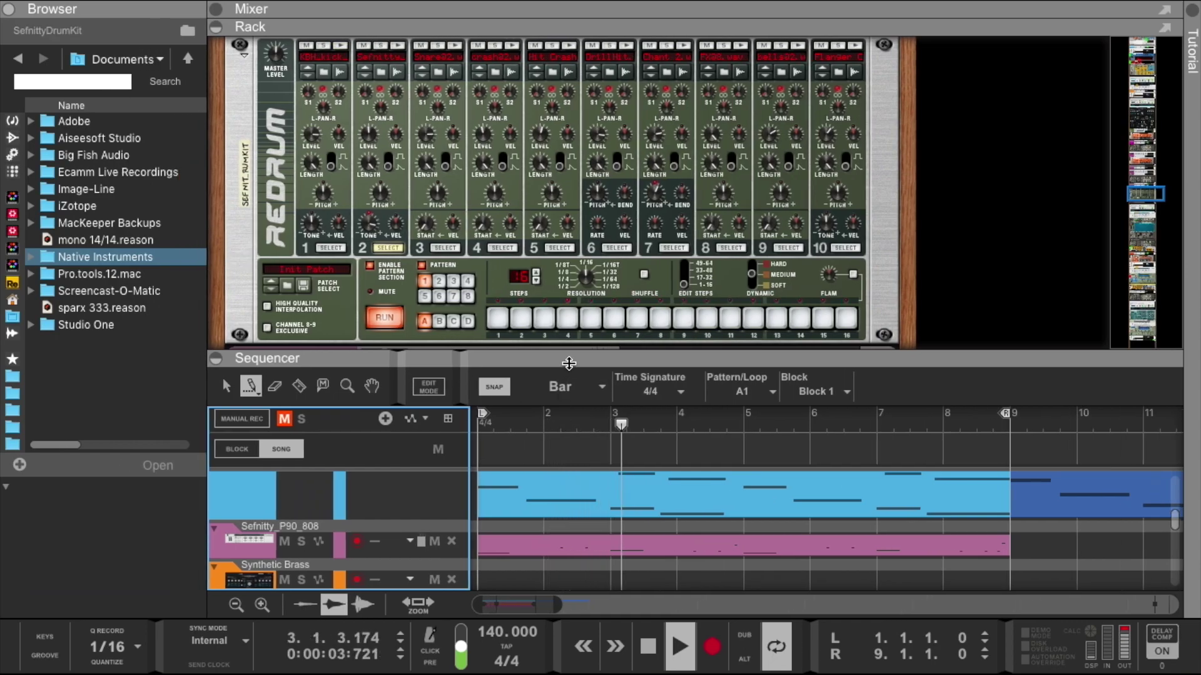
pyautogui.moveTo(568, 363); pyautogui.dragTo(267, 25)
# Draw an eight-bar clip from bar 1 on the SefnittySnare track and open it for editing.
pyautogui.click(239, 538)
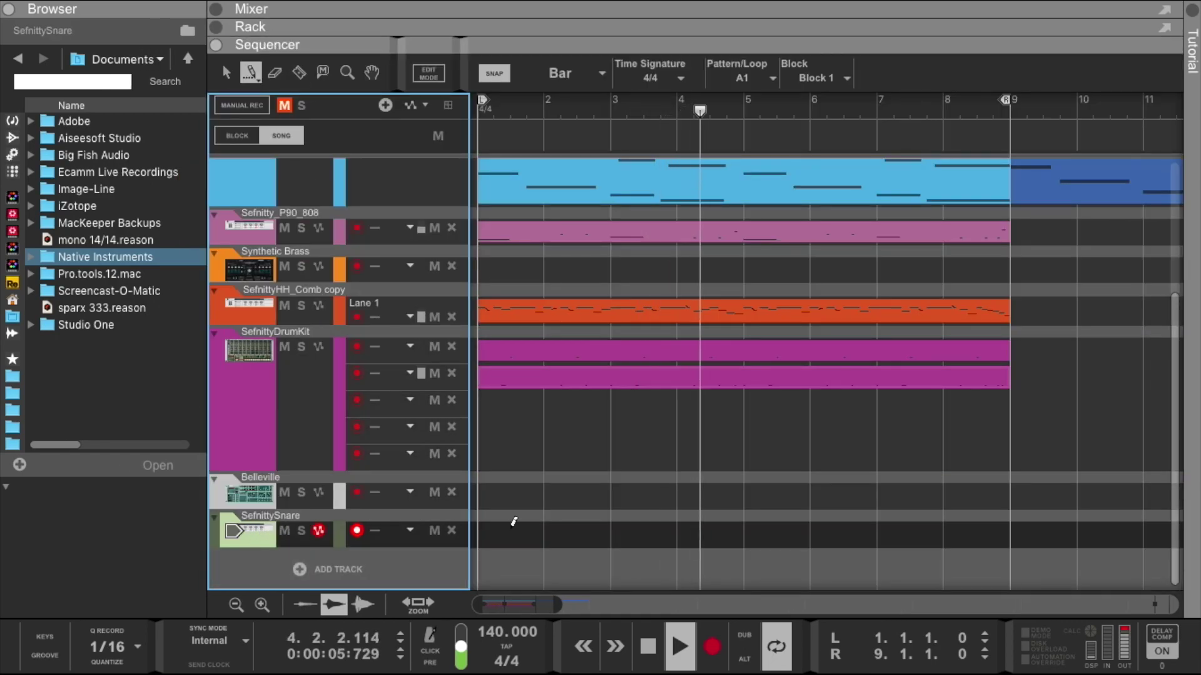
pyautogui.moveTo(490, 531); pyautogui.dragTo(964, 515)
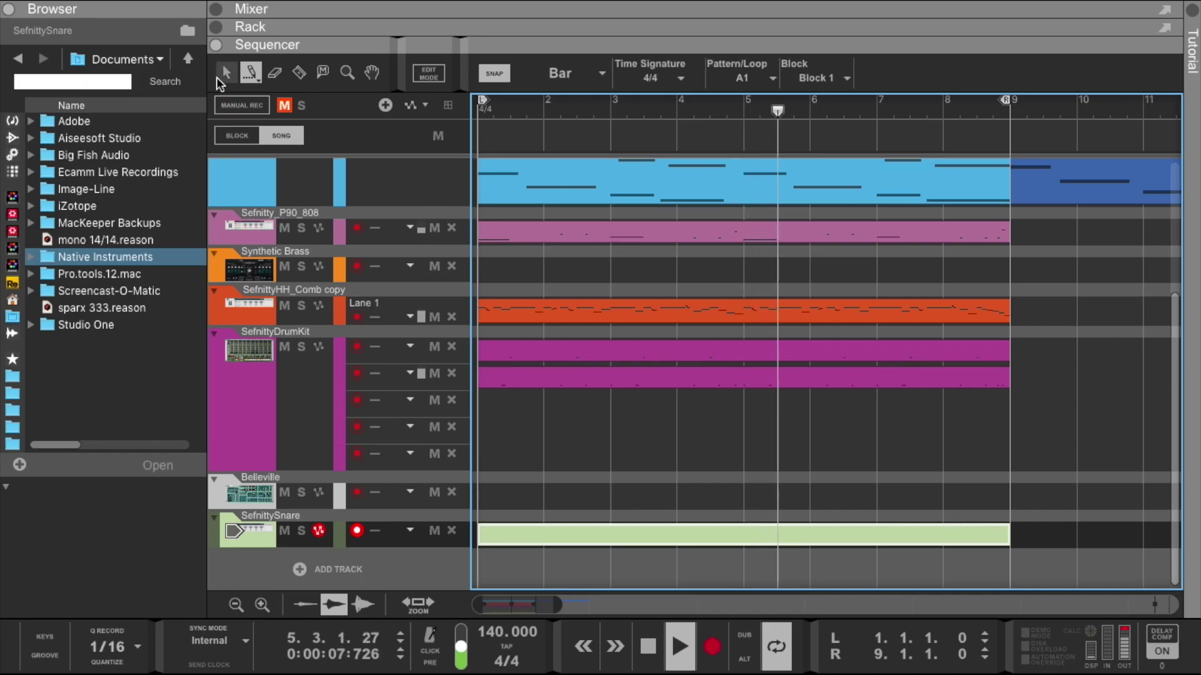
pyautogui.doubleClick(589, 533)
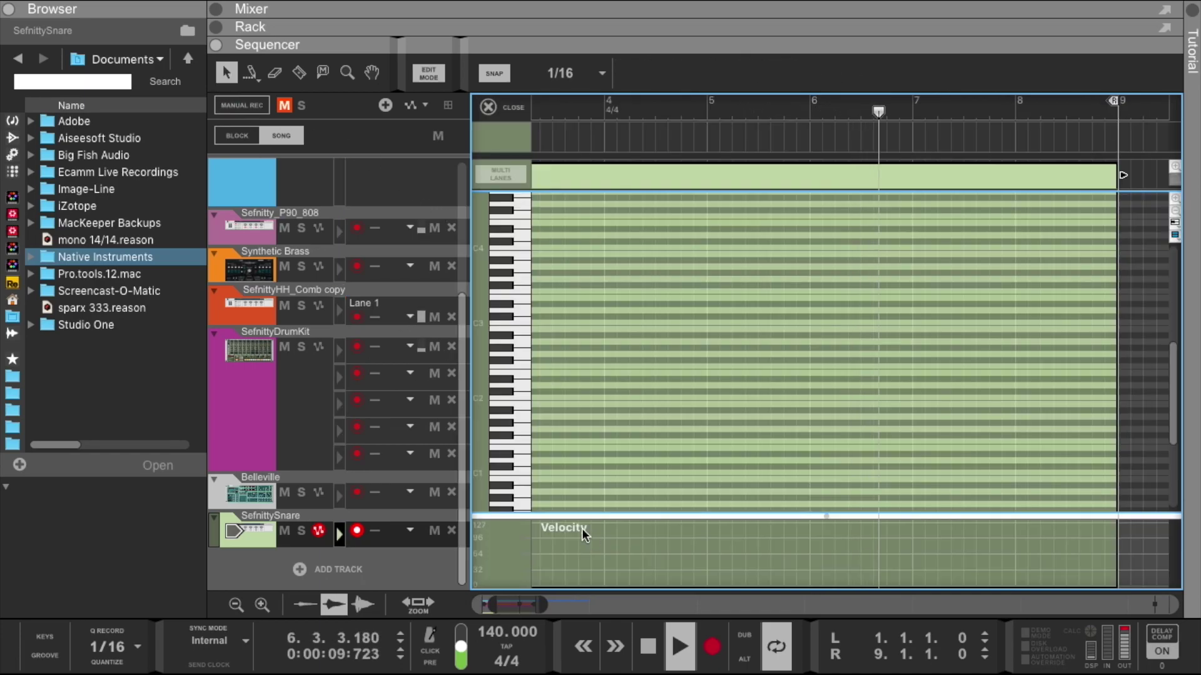
# Record a pass of snare hits into the SefnittySnare clip, then stop recording.
pyautogui.hscroll(-3, 660, 417)
pyautogui.moveTo(526, 604); pyautogui.dragTo(559, 604)
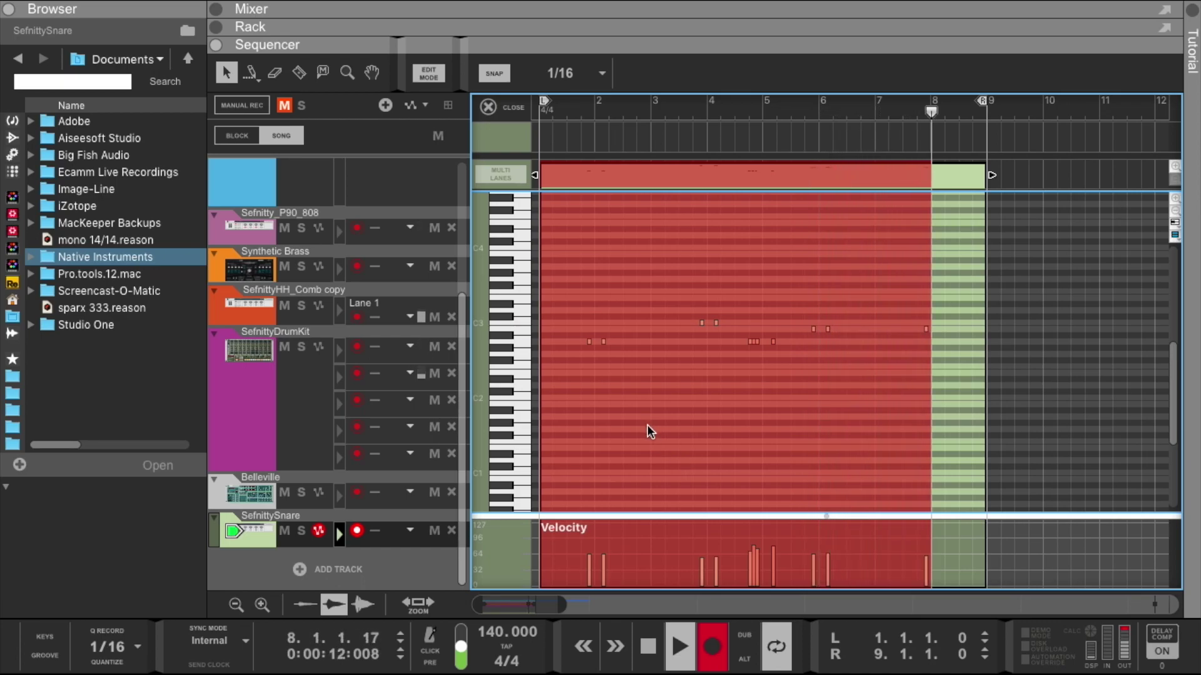
pyautogui.press('space')
# Trim the start of the snare clip to bar 5 and delete the stray A2 note at 5.1.4.
pyautogui.moveTo(534, 175); pyautogui.dragTo(763, 175)
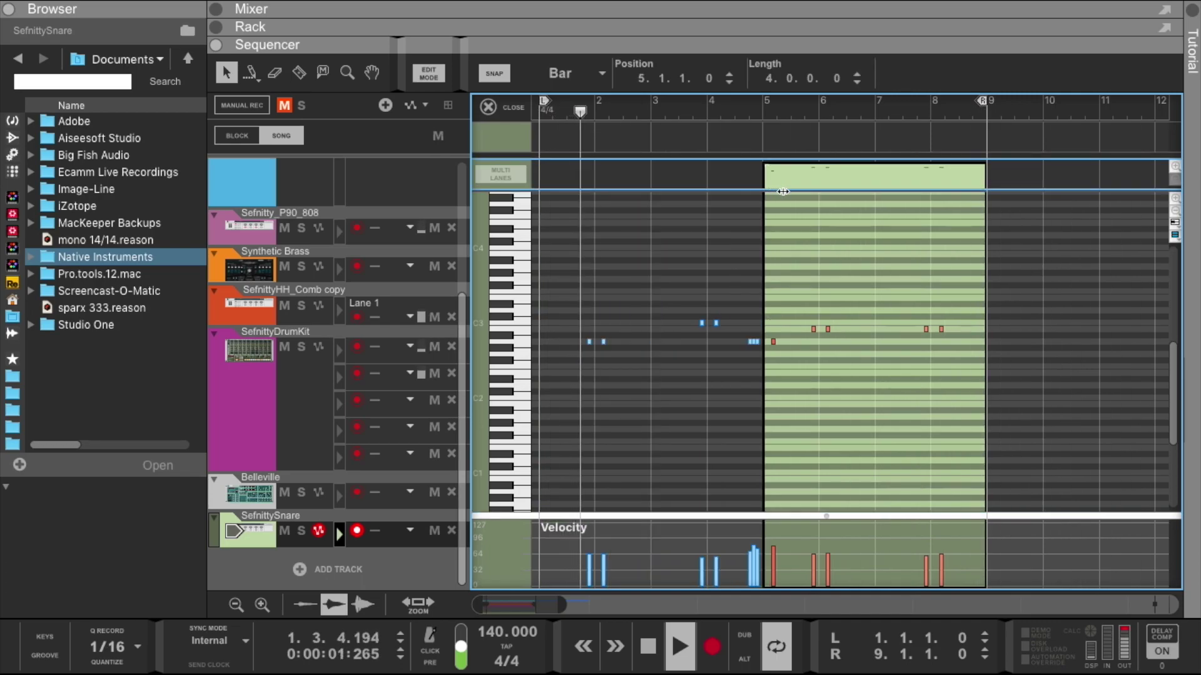
pyautogui.click(774, 342)
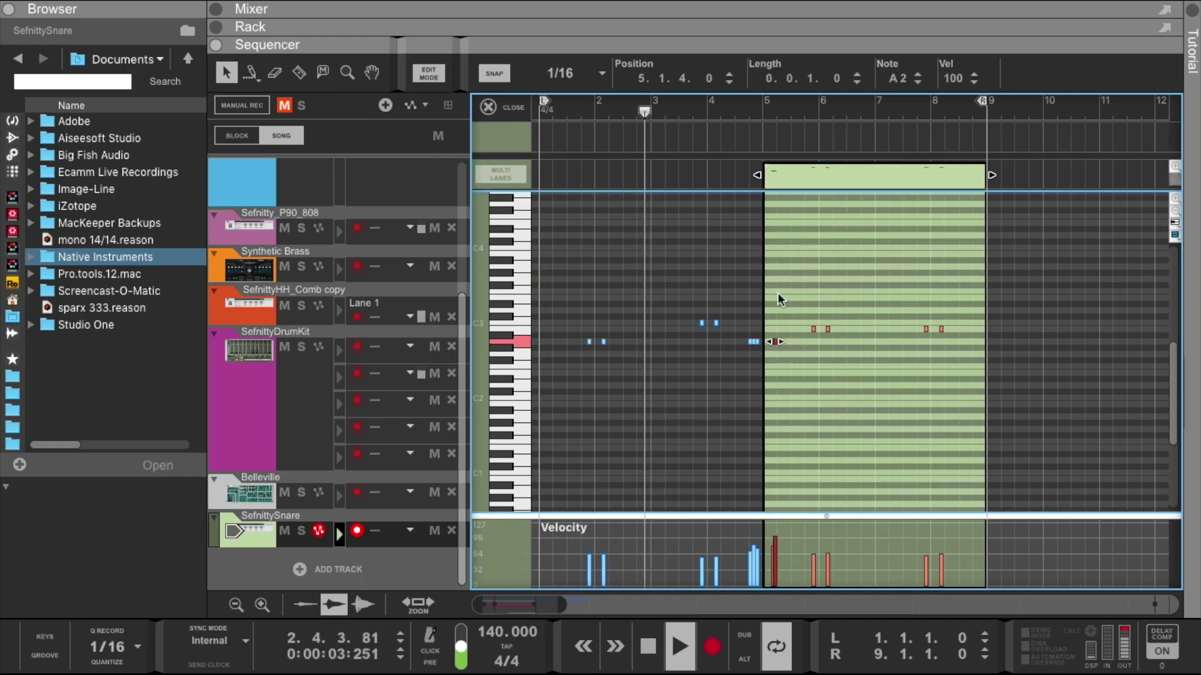
pyautogui.press('Delete')
pyautogui.click(773, 342)
pyautogui.press('Delete')
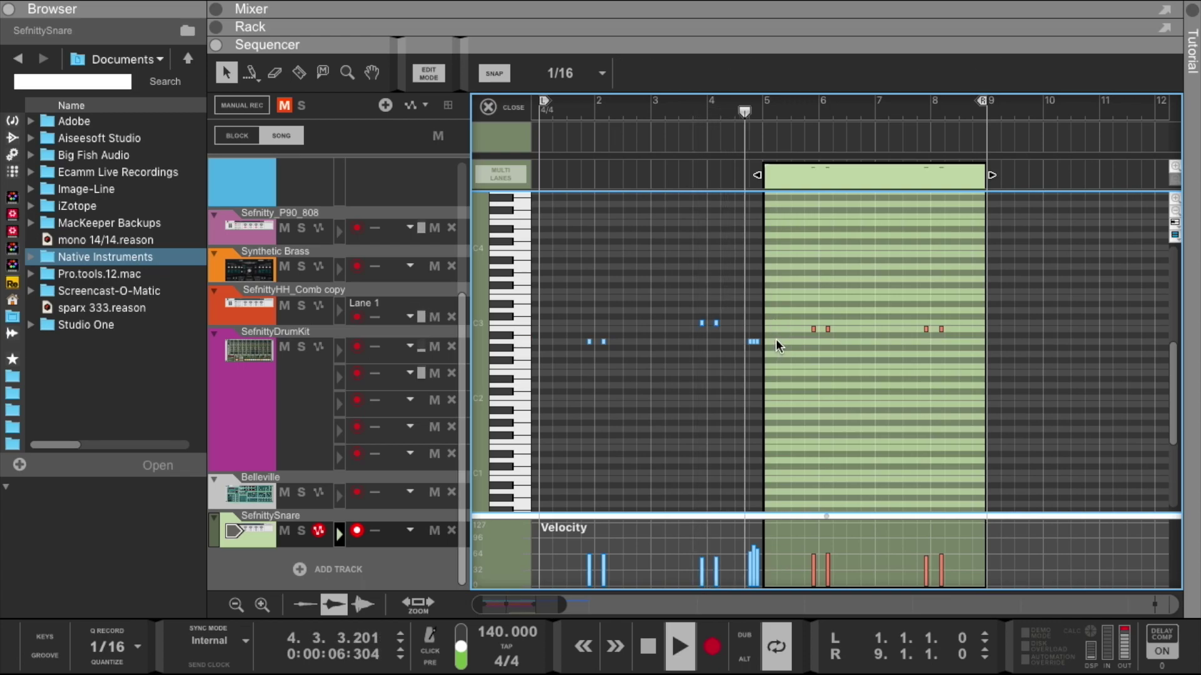
# Copy the trimmed snare clip to bar 1 and join the two clips into one.
pyautogui.moveTo(806, 179); pyautogui.dragTo(427, 191)
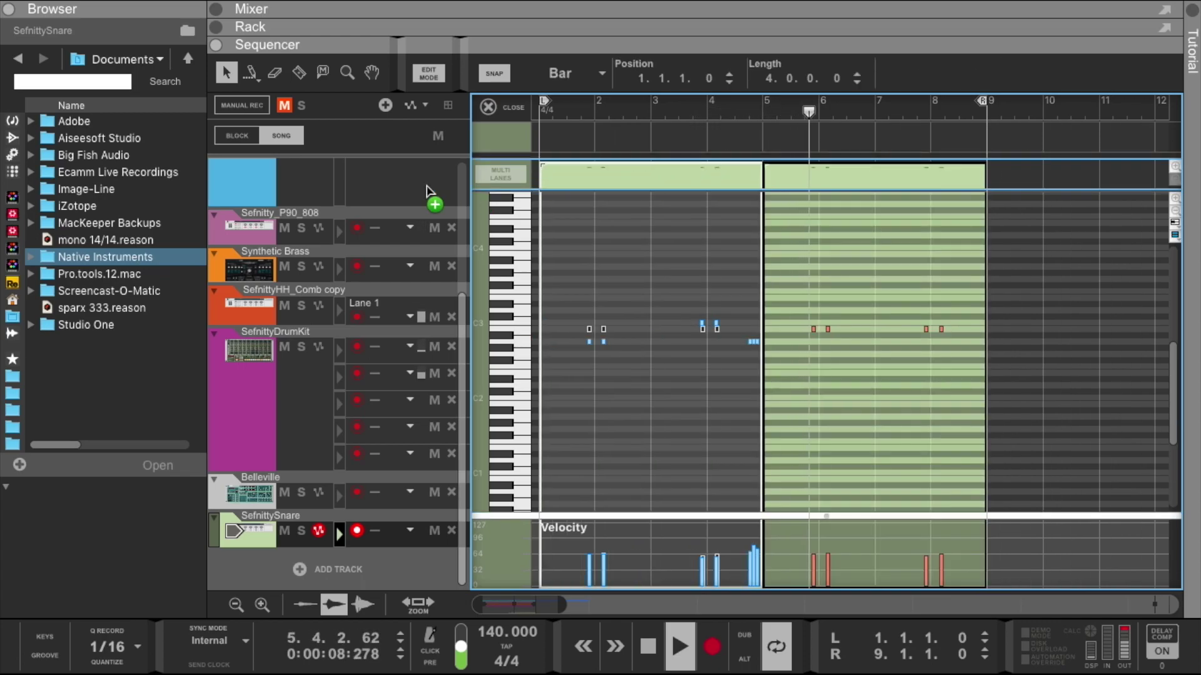
pyautogui.rightClick(684, 175)
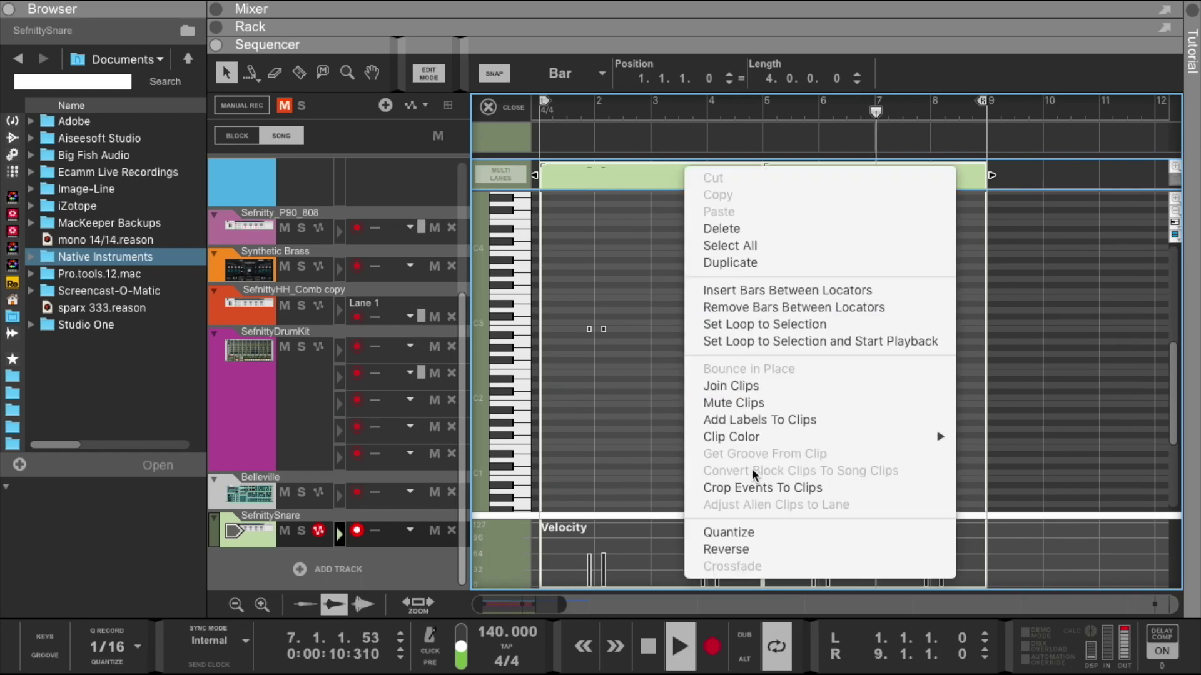
pyautogui.click(737, 384)
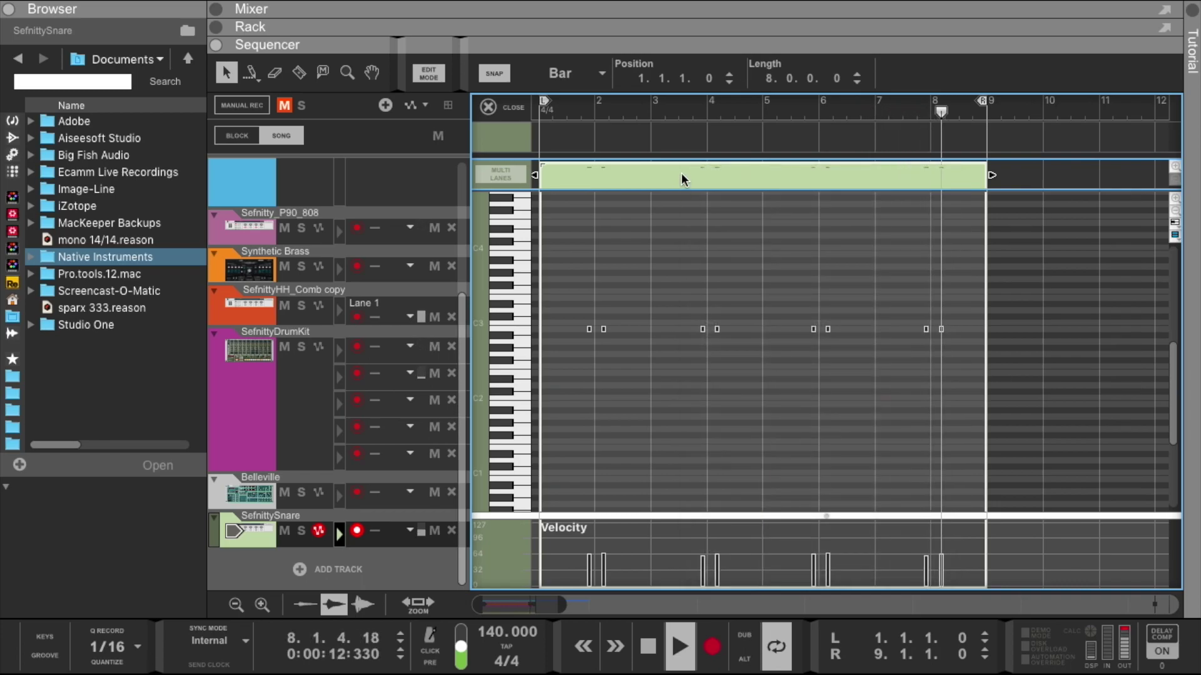
# Quantize the joined snare clip and close it.
pyautogui.rightClick(680, 177)
pyautogui.click(728, 535)
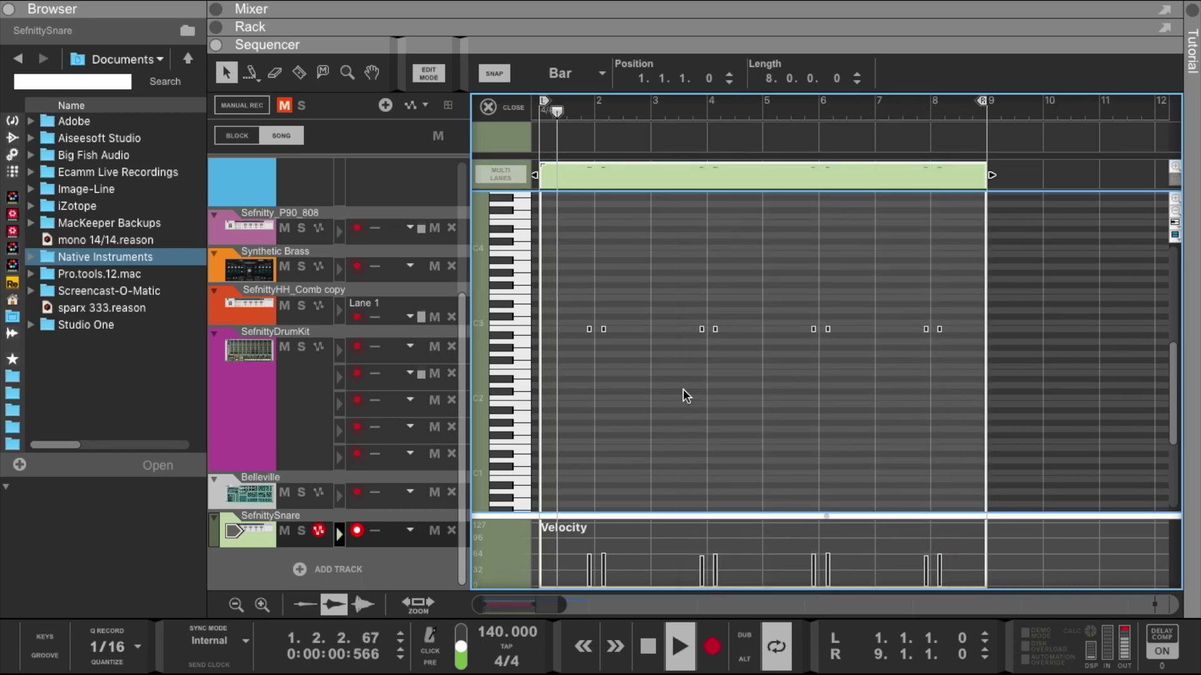
pyautogui.click(521, 108)
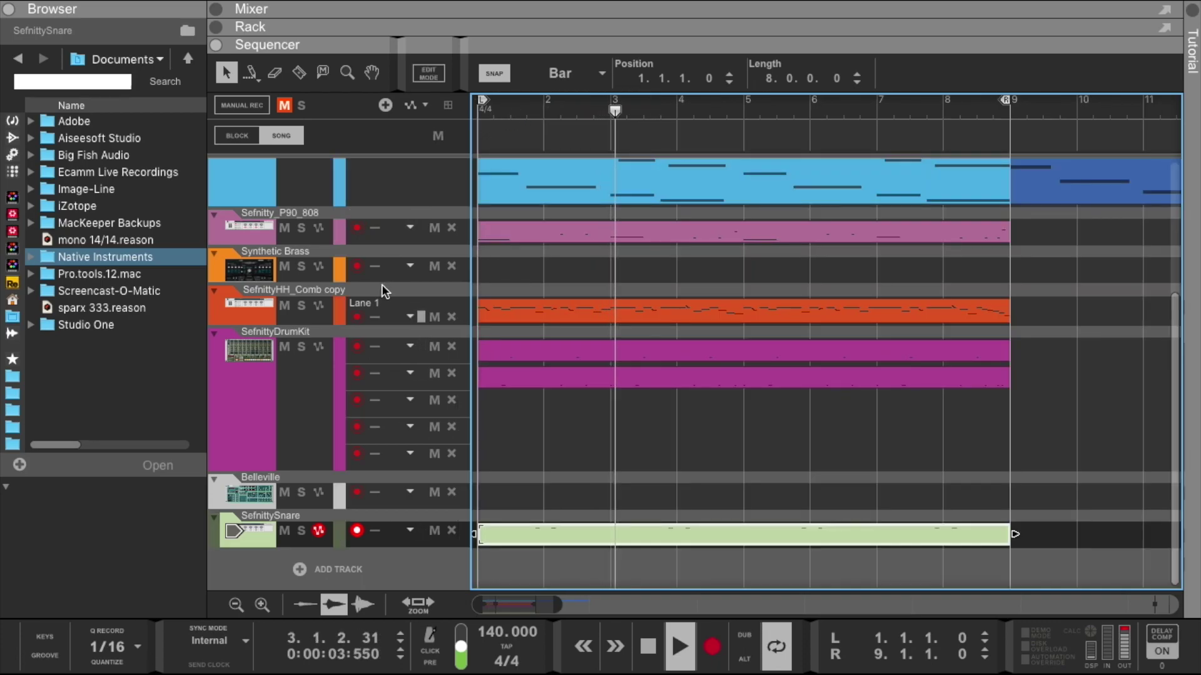
# Duplicate the SefnittyHH_Comb and SefnittyDrumKit clips to bar 9 and set the loop locators to bars 9 and 17.
pyautogui.click(269, 374)
pyautogui.press('F6')
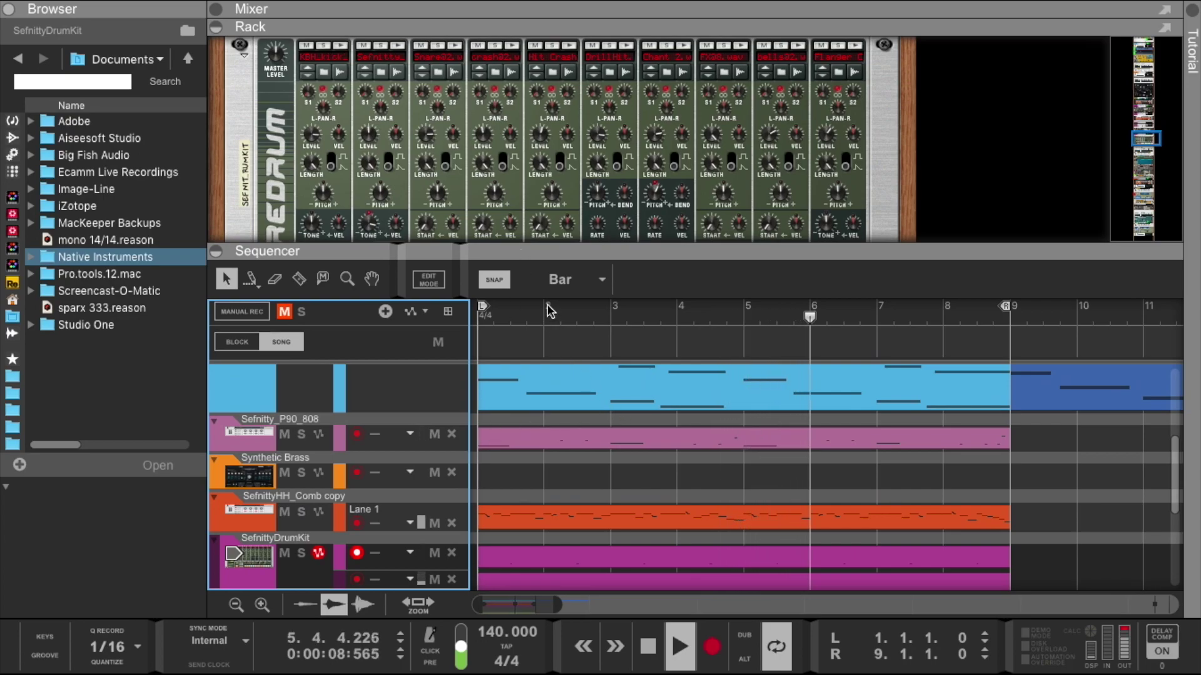
pyautogui.moveTo(524, 251); pyautogui.dragTo(493, 133)
pyautogui.moveTo(554, 604); pyautogui.dragTo(688, 604)
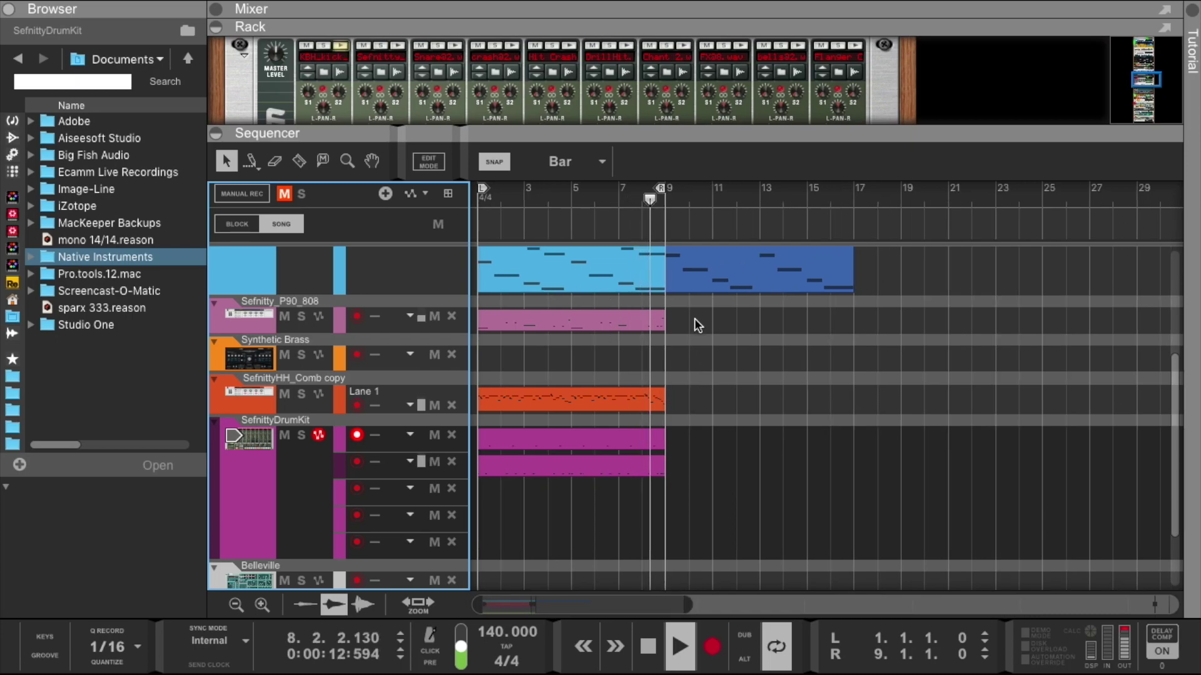
pyautogui.moveTo(689, 399); pyautogui.dragTo(685, 466)
pyautogui.moveTo(663, 193); pyautogui.dragTo(847, 212)
pyautogui.moveTo(481, 188); pyautogui.dragTo(660, 225)
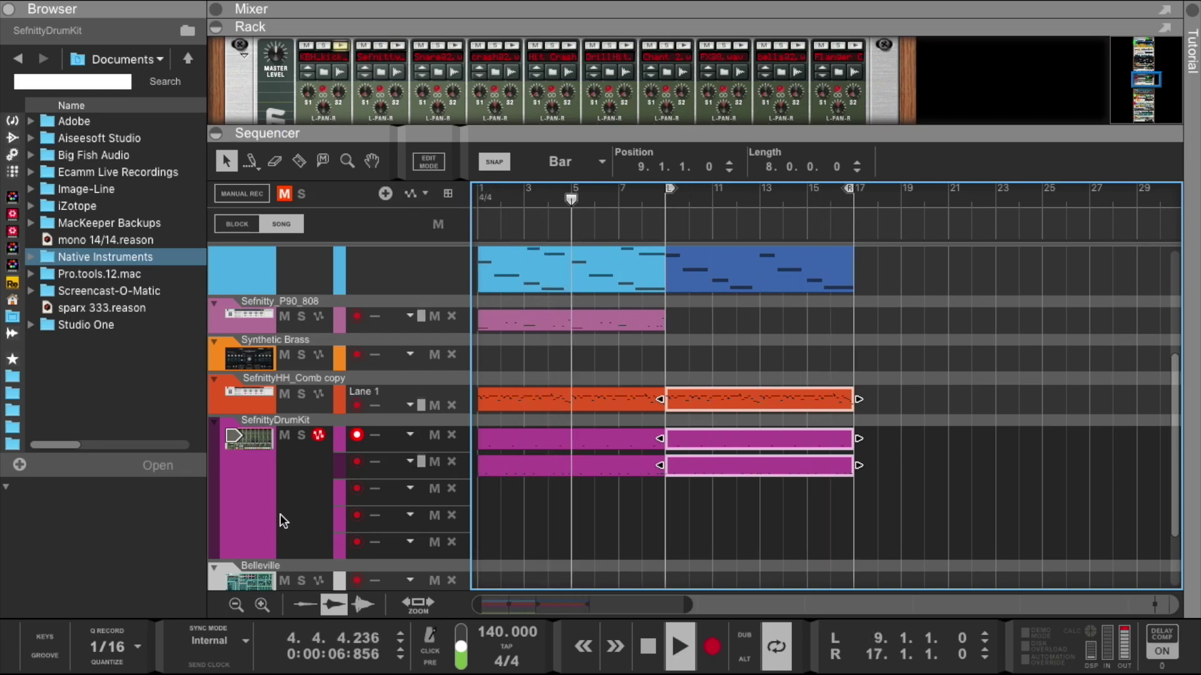
pyautogui.click(269, 493)
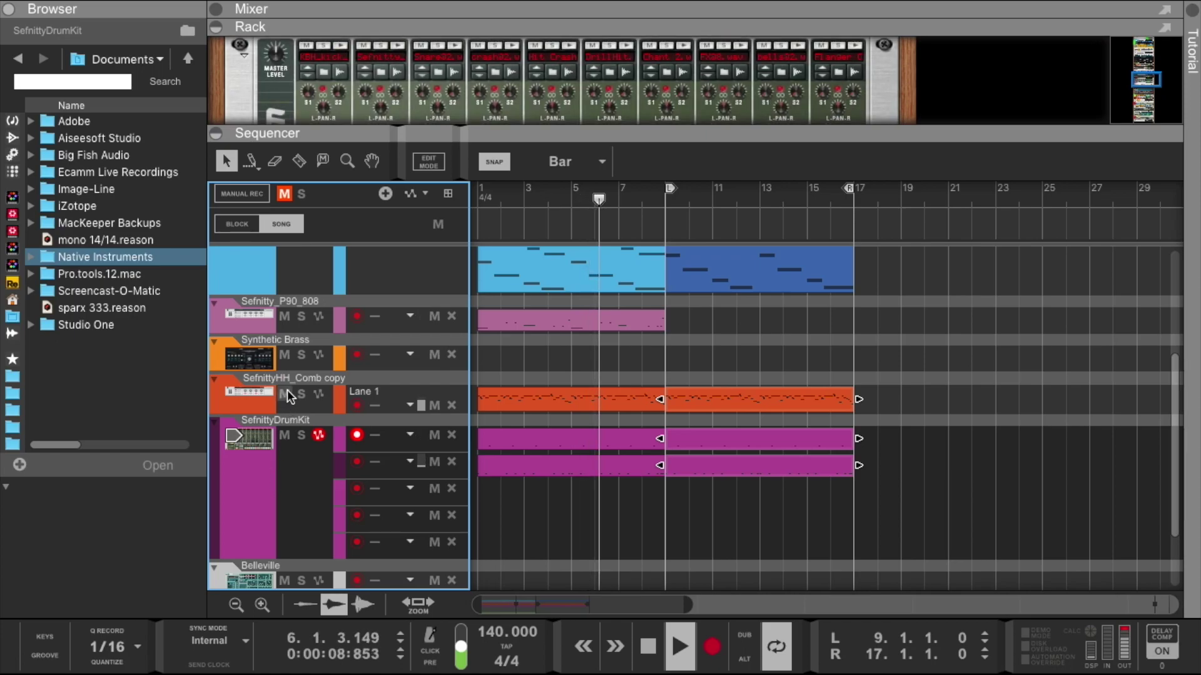
pyautogui.click(814, 400)
pyautogui.press('Delete')
pyautogui.hotkey('ctrl', 'z')
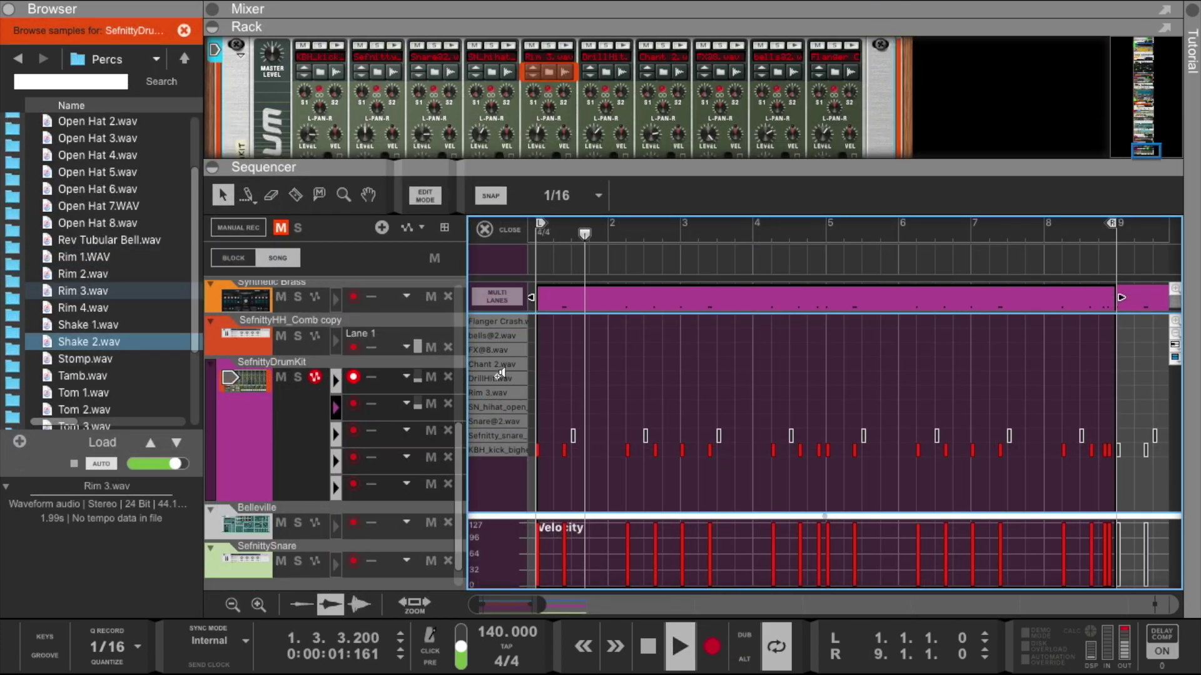
# Add a DrillHit note at 1.1.1 and Flanger Crash notes at 1.1.1 and 5.1.1 in the drum kit clip.
pyautogui.click(537, 379)
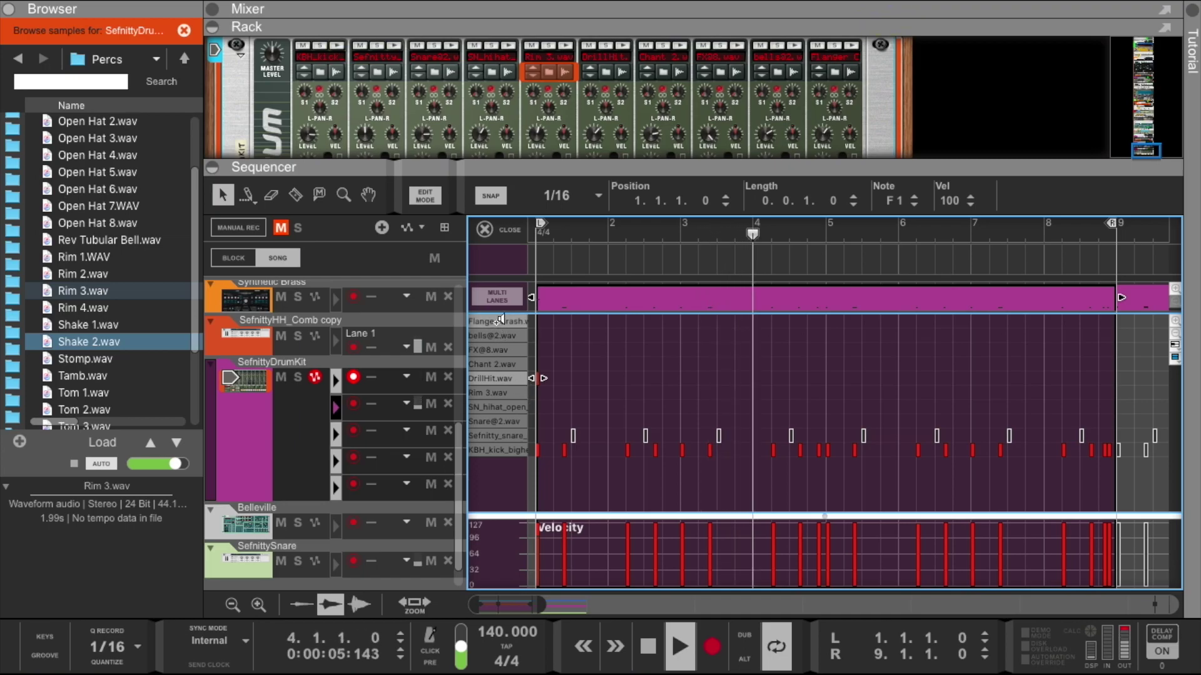
pyautogui.click(538, 322)
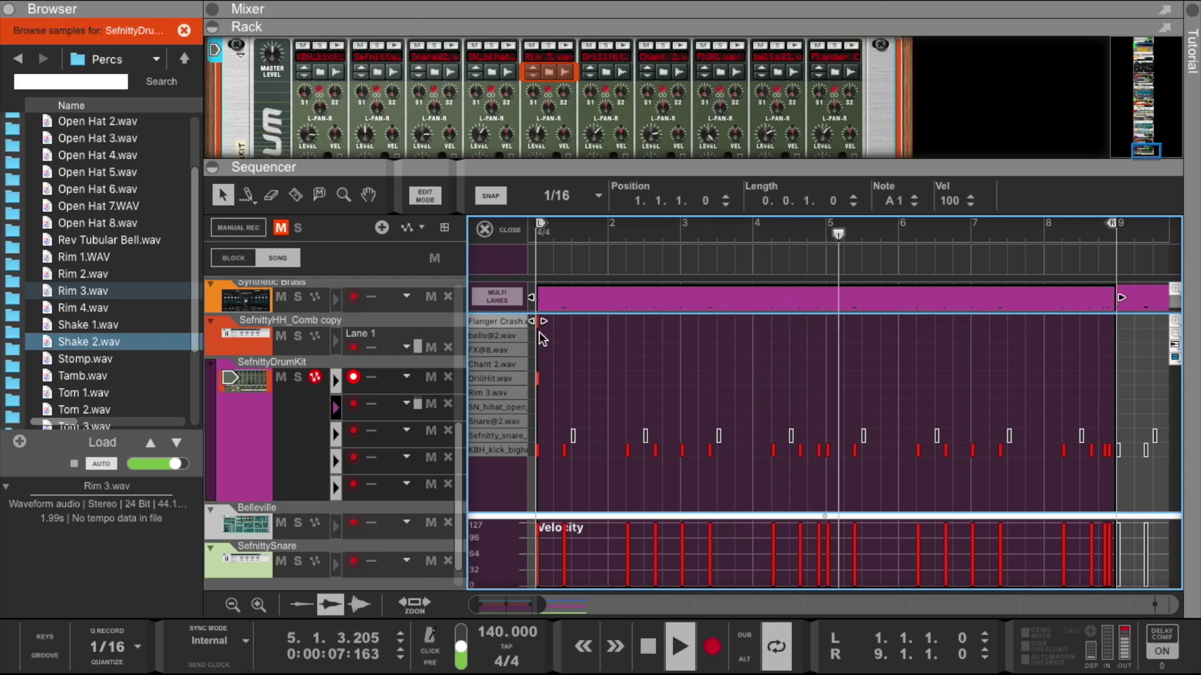
pyautogui.moveTo(541, 330); pyautogui.dragTo(826, 322)
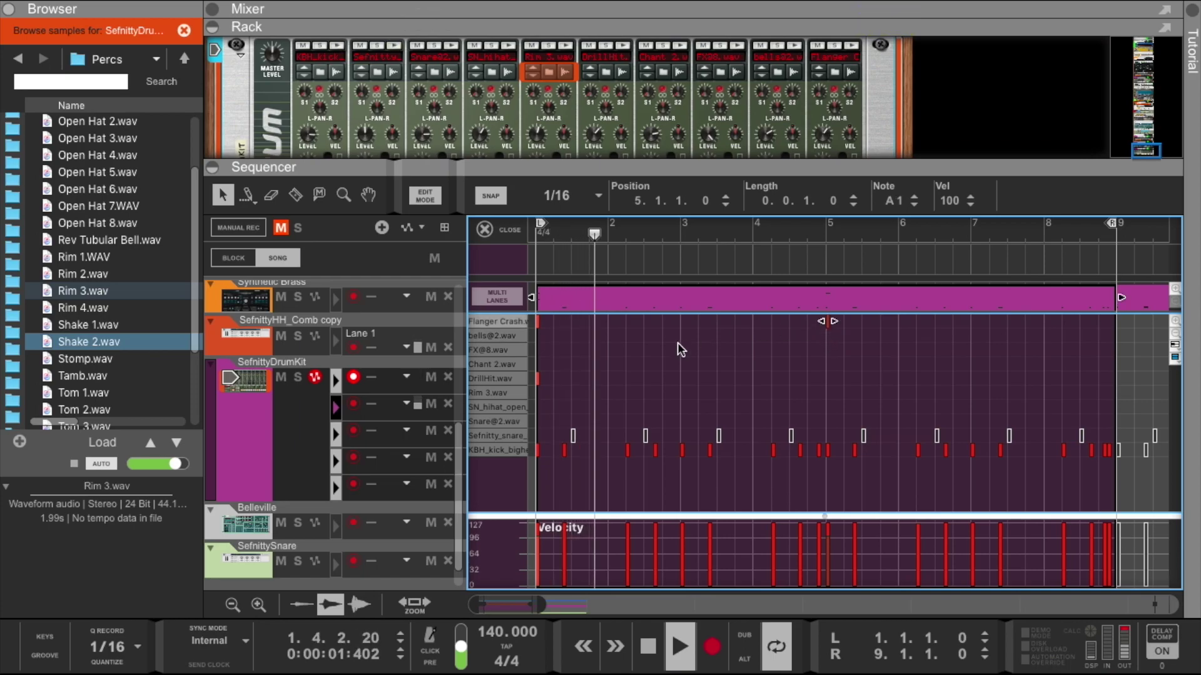
# In the third SefnittyDrumKit lane, add an open hi-hat note at 2.2.1 and play it back from the start.
pyautogui.click(338, 432)
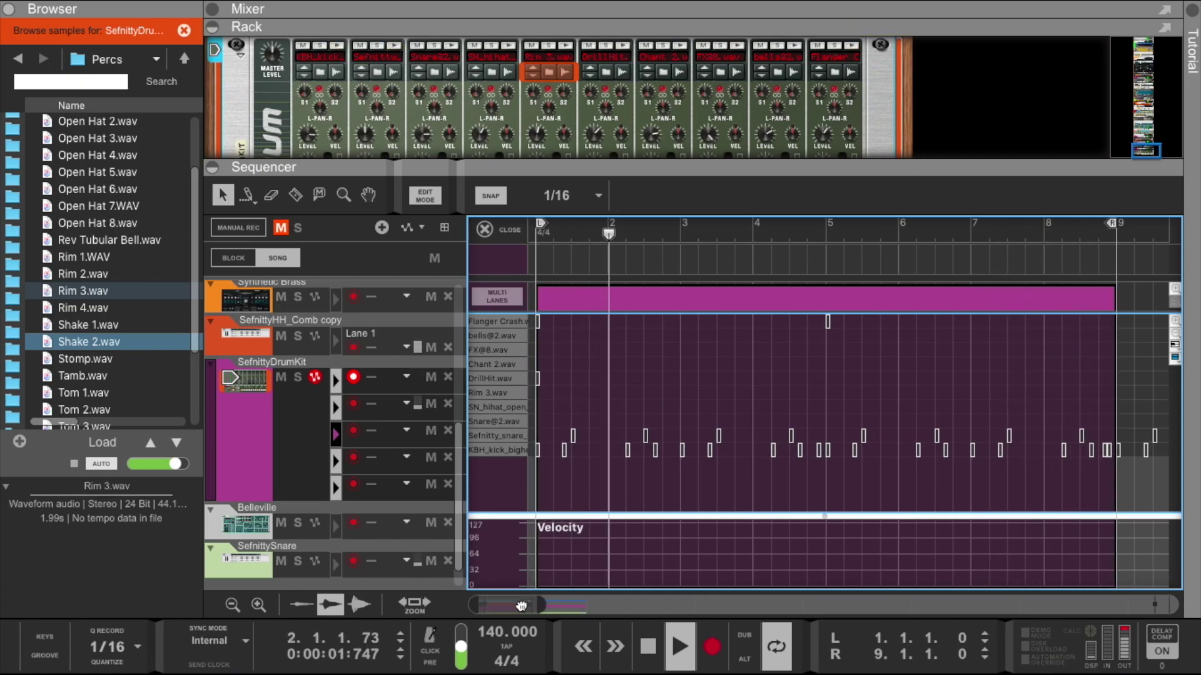
pyautogui.moveTo(553, 616); pyautogui.dragTo(511, 601)
pyautogui.press('space')
pyautogui.press('space')
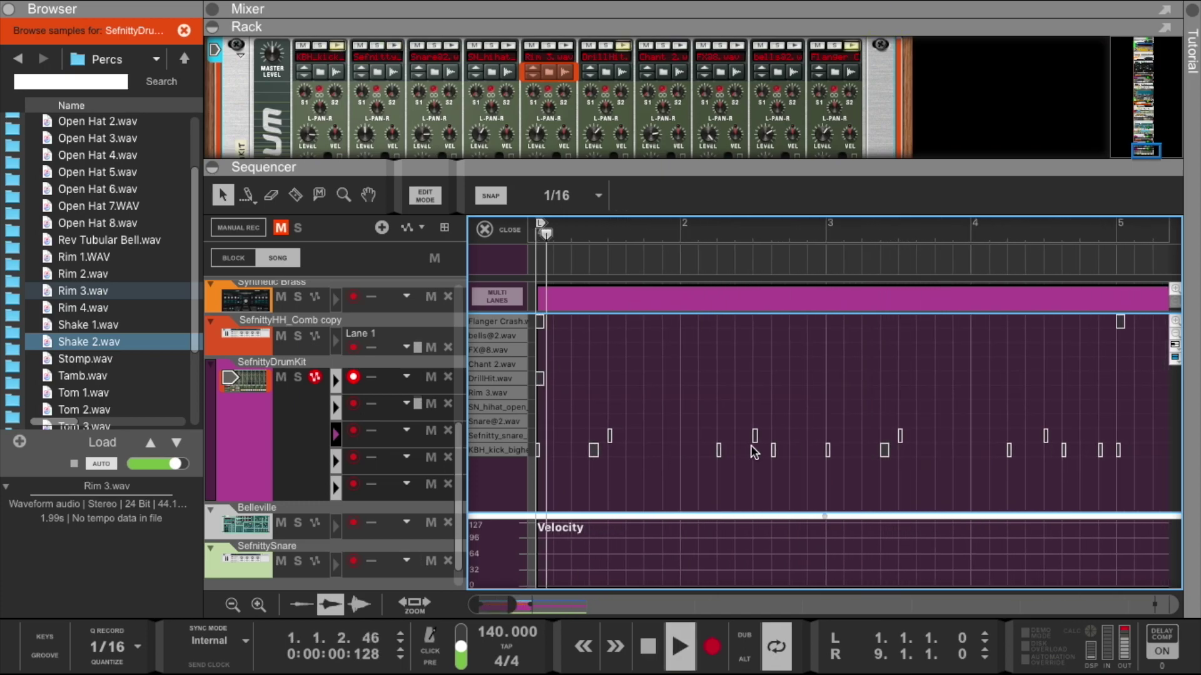
pyautogui.keyDown('alt'); pyautogui.click(721, 407); pyautogui.keyUp('alt')
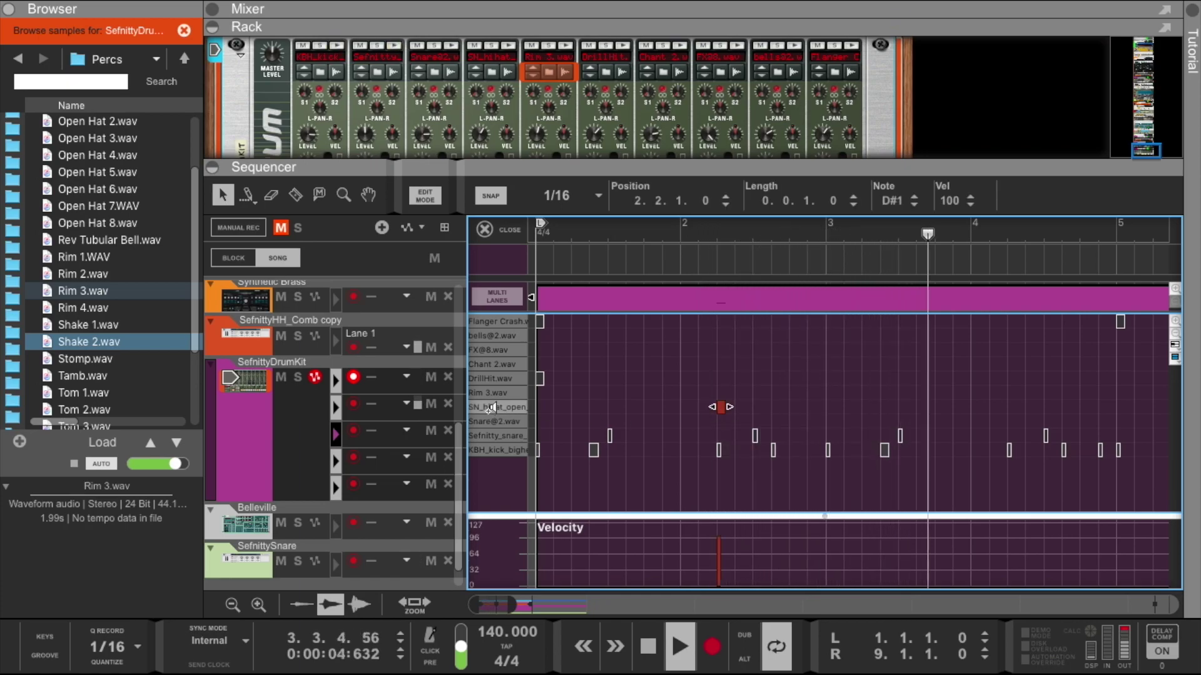
pyautogui.click(699, 242)
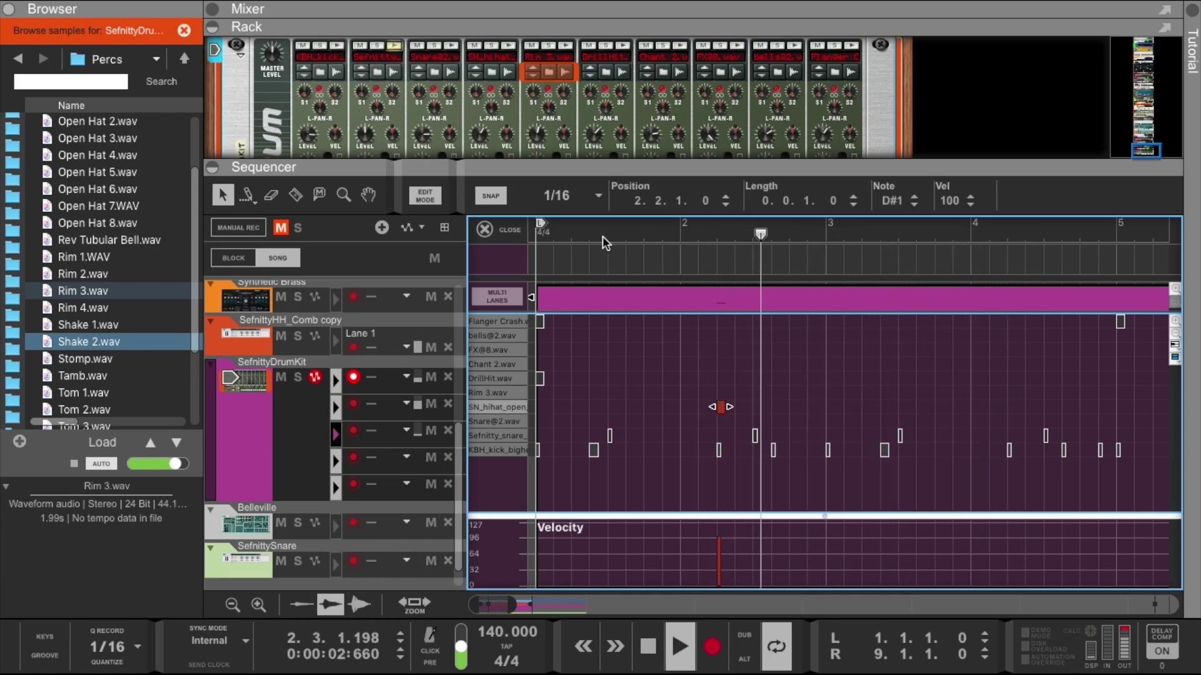
pyautogui.click(529, 235)
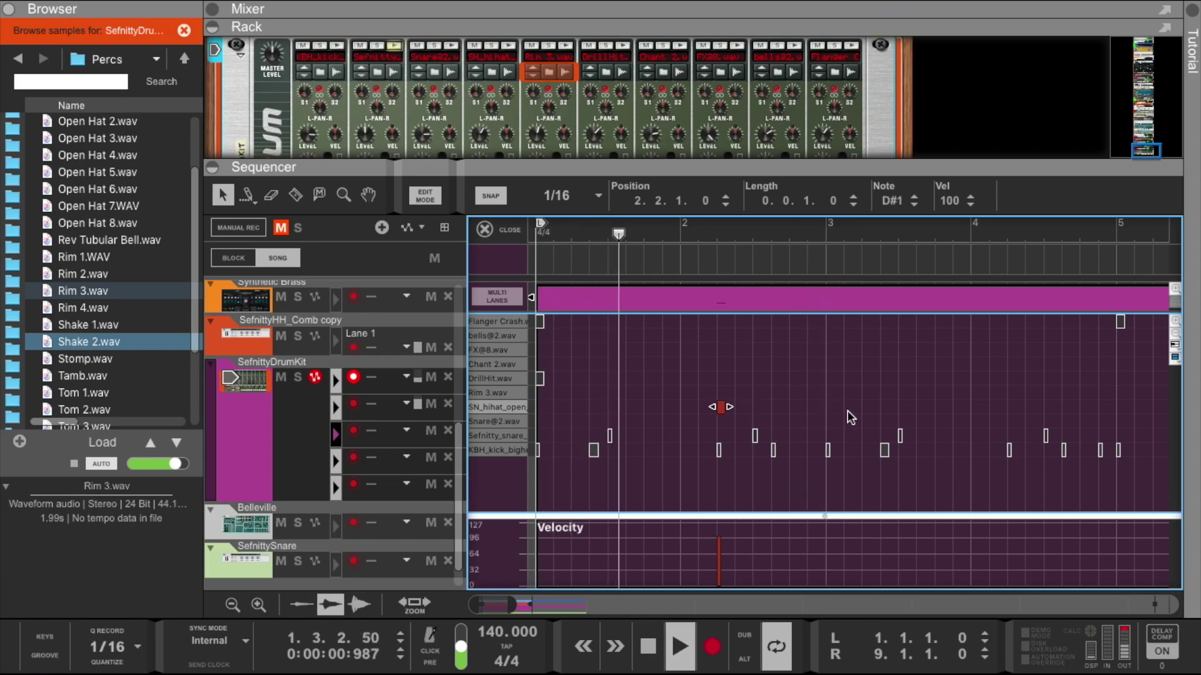
# Add further open hi-hat notes at 4.2.1, 6.2.1 and 8.2.1 in the same lane.
pyautogui.keyDown('alt'); pyautogui.click(1013, 407); pyautogui.keyUp('alt')
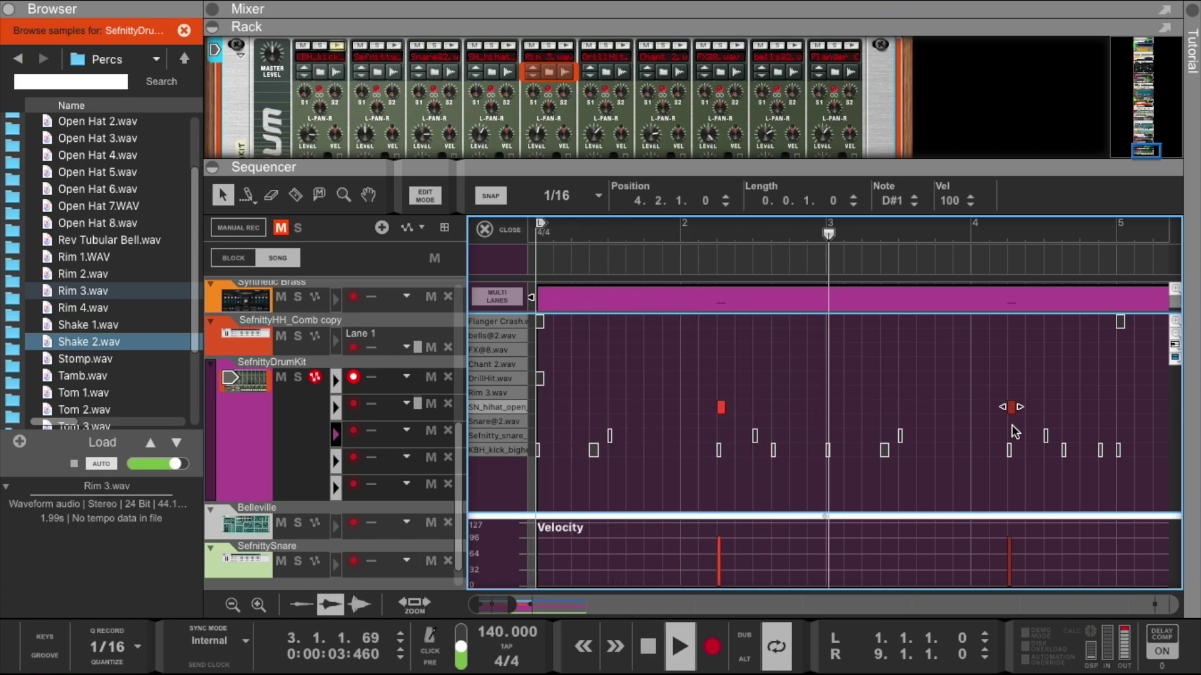
pyautogui.keyDown('alt'); pyautogui.click(1039, 407); pyautogui.keyUp('alt')
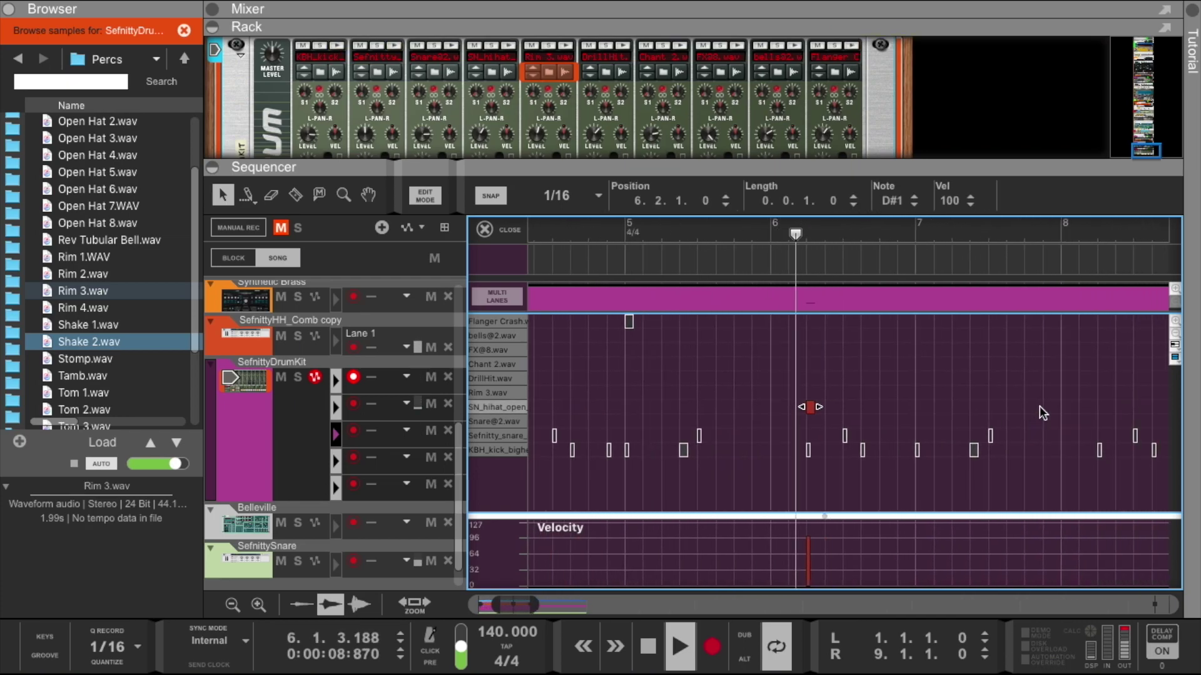
pyautogui.keyDown('alt'); pyautogui.click(1055, 407); pyautogui.keyUp('alt')
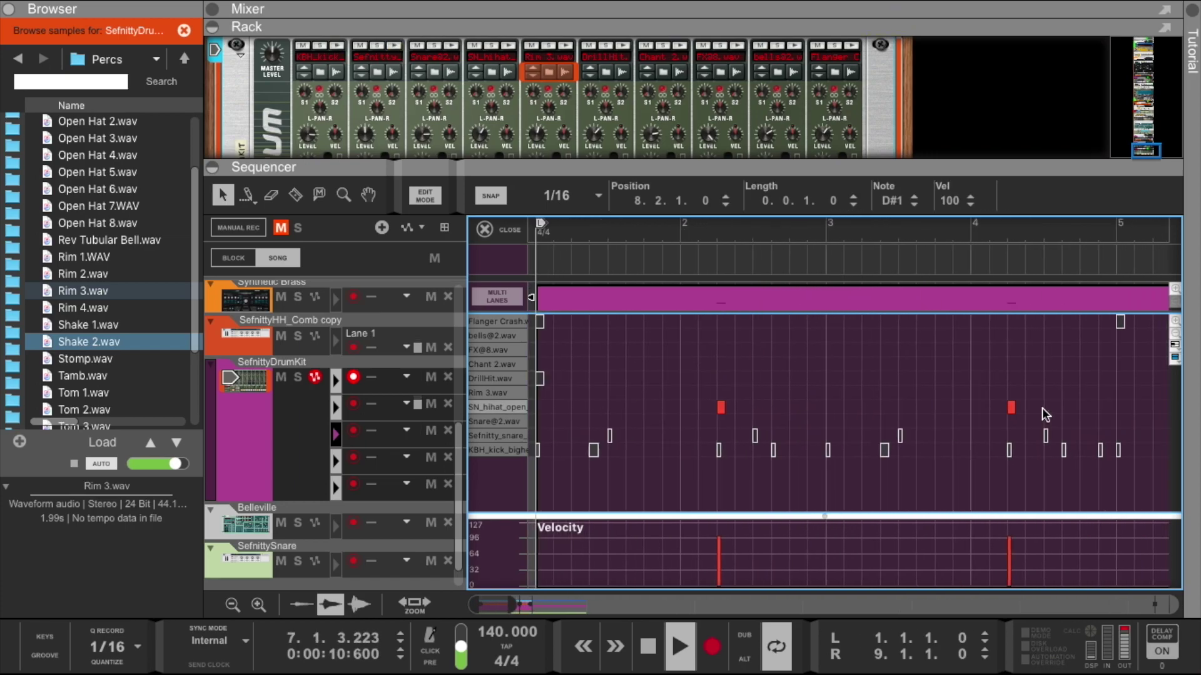
# In the fourth SefnittyDrumKit lane, audition Rim 3 and add Rim 3 notes at 2.4.1, 2.4.3, 4.4.1, 4.4.2 and 4.4.3.
pyautogui.click(337, 464)
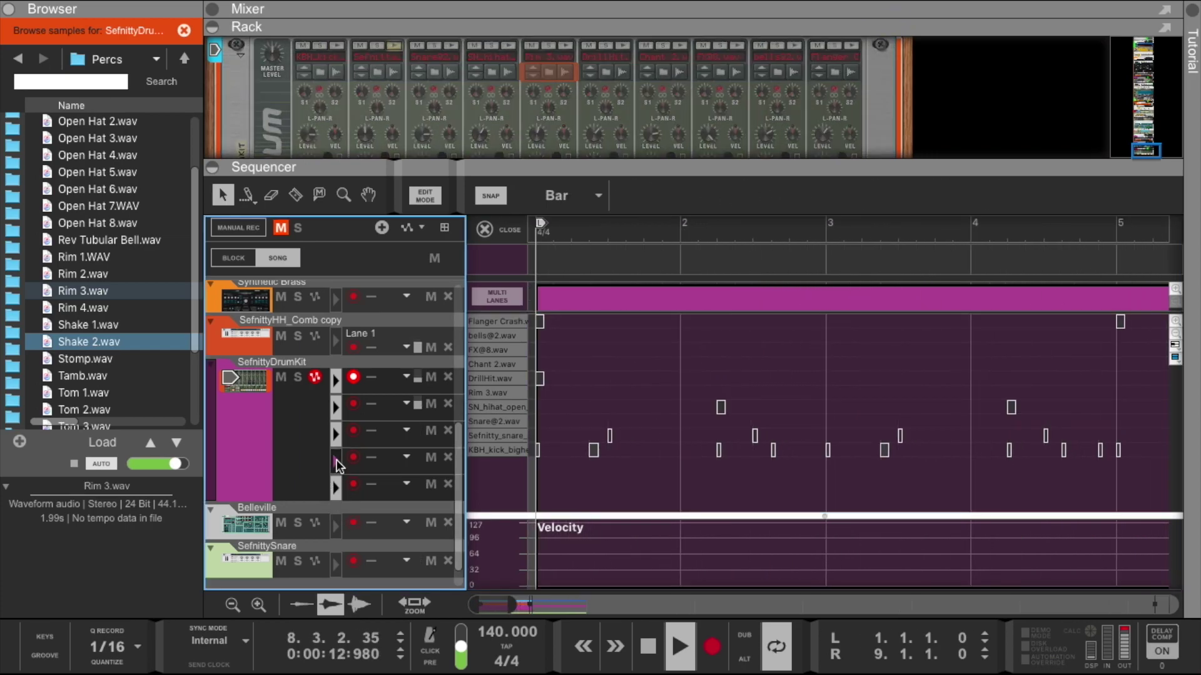
pyautogui.click(504, 410)
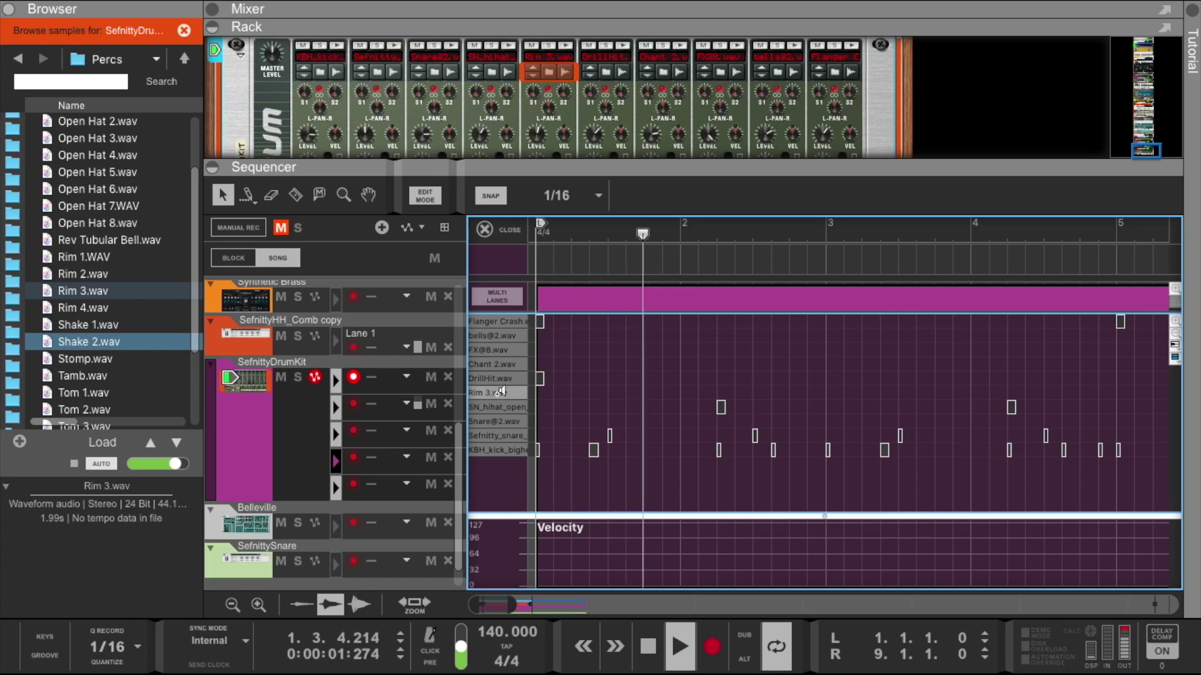
pyautogui.click(500, 392)
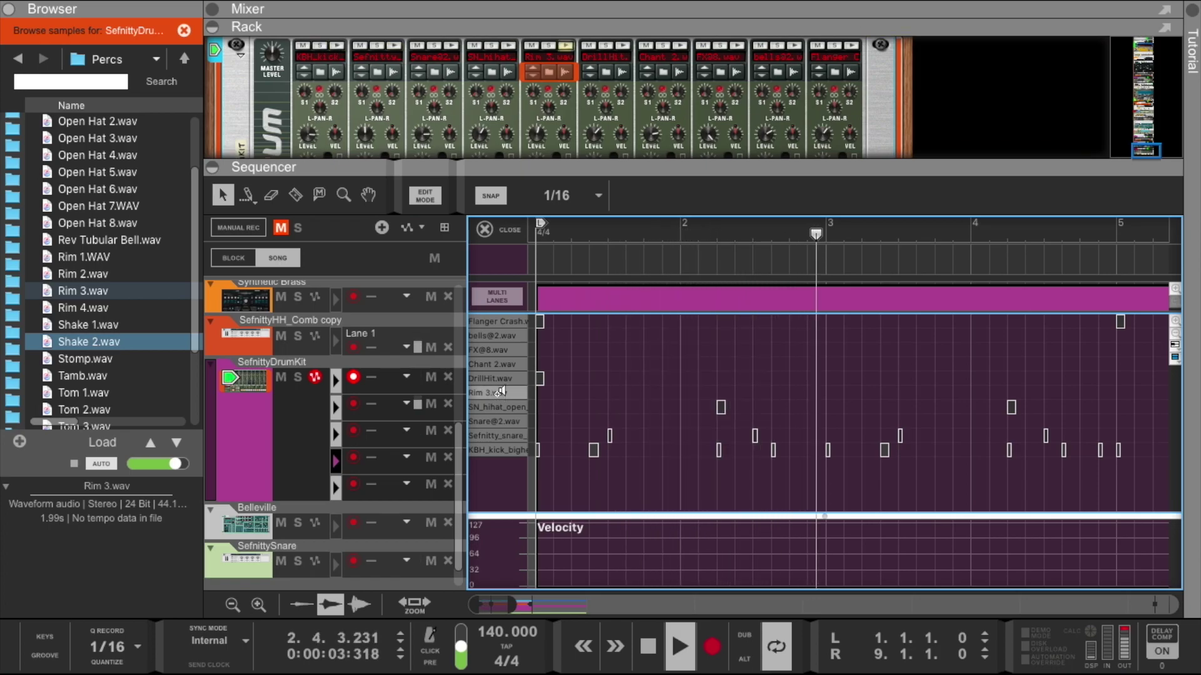
pyautogui.press('space')
pyautogui.press('space')
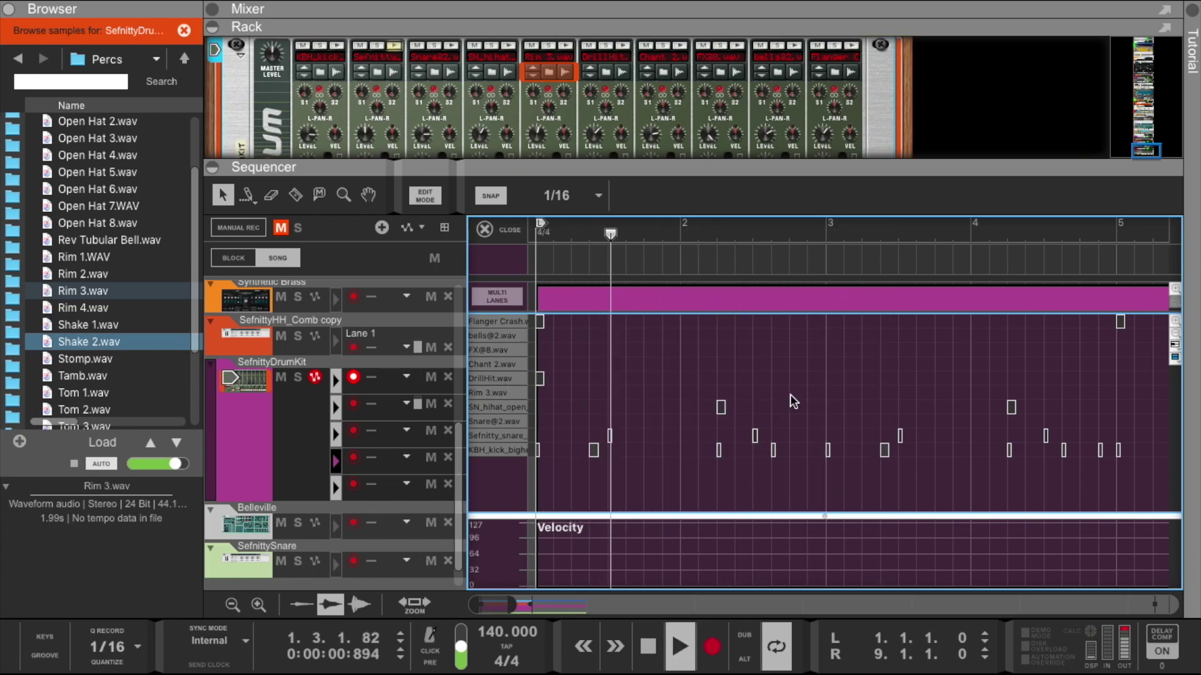
pyautogui.click(793, 393)
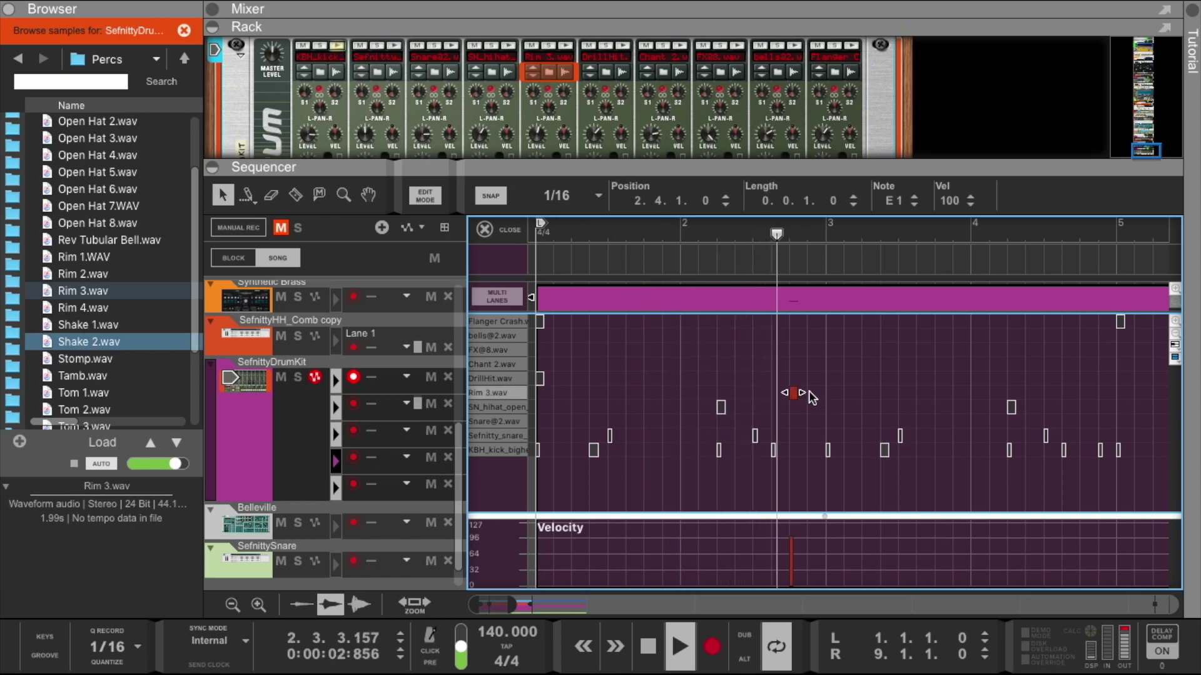
pyautogui.click(807, 394)
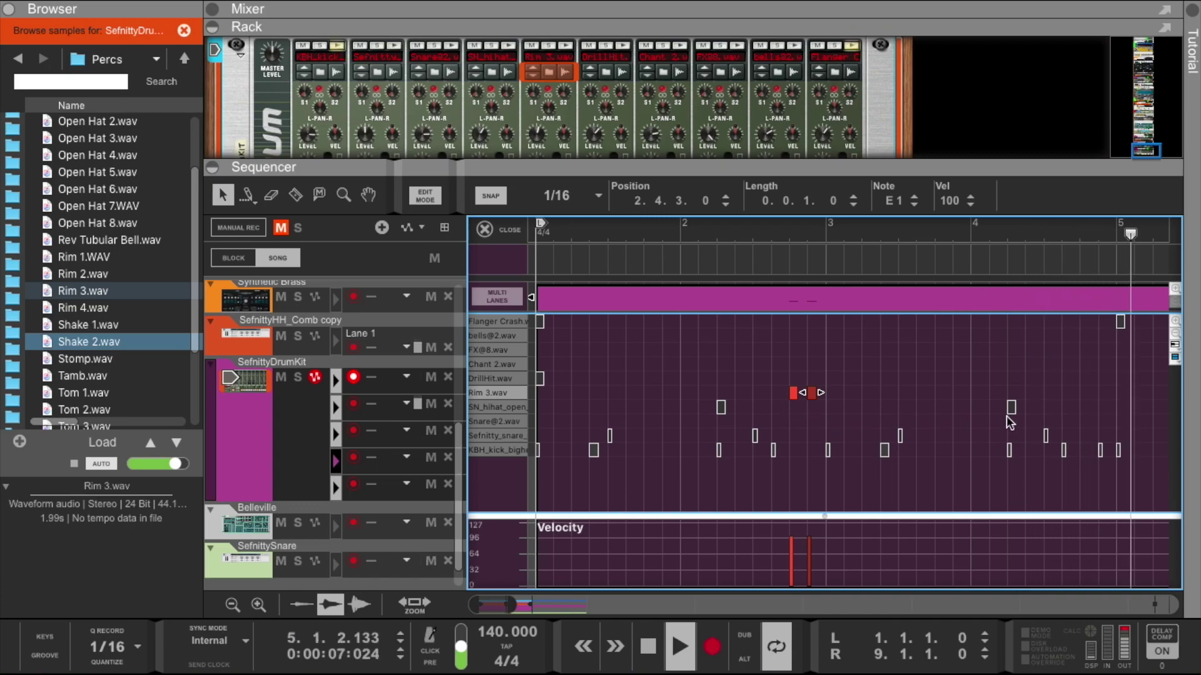
pyautogui.click(1083, 393)
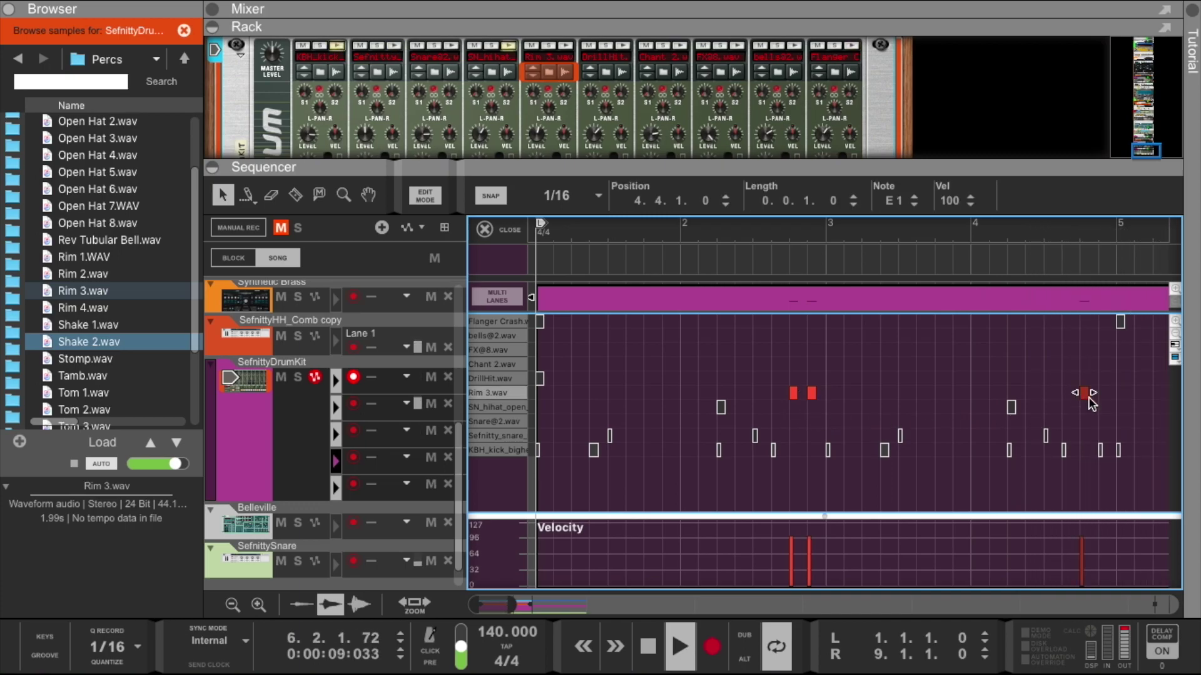
pyautogui.click(1095, 393)
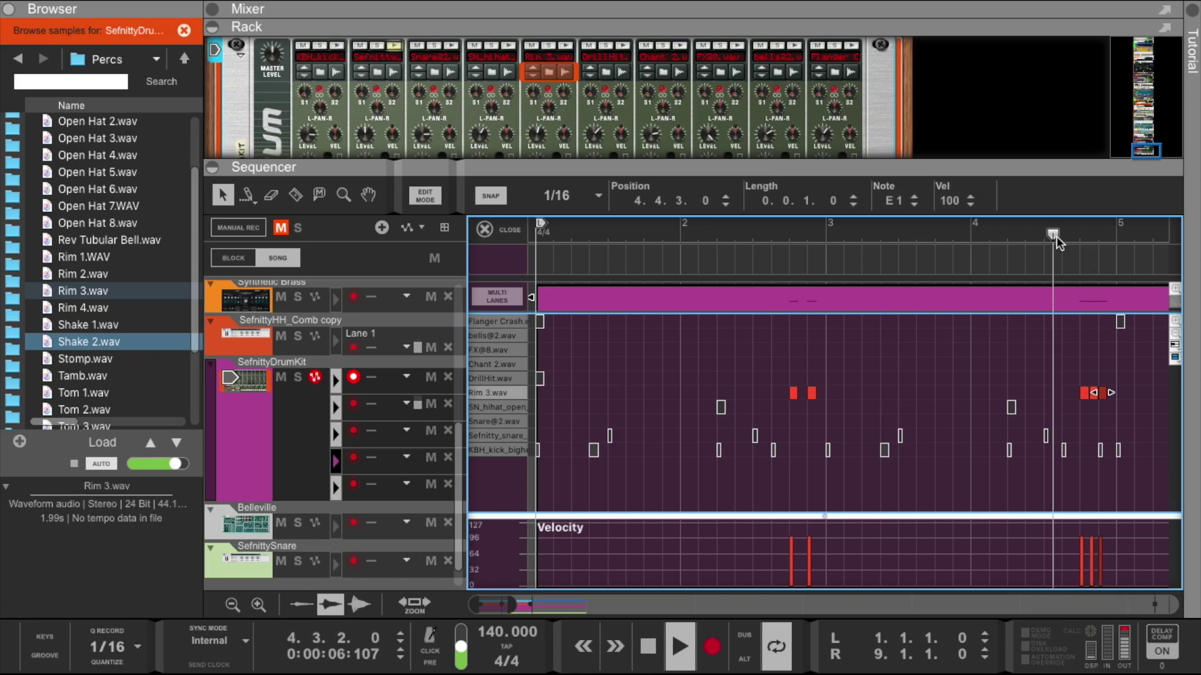
# Duplicate all the Rim 3 notes into bars 6 and 8 of the same lane.
pyautogui.moveTo(516, 604); pyautogui.dragTo(555, 606)
pyautogui.moveTo(595, 379); pyautogui.dragTo(815, 400)
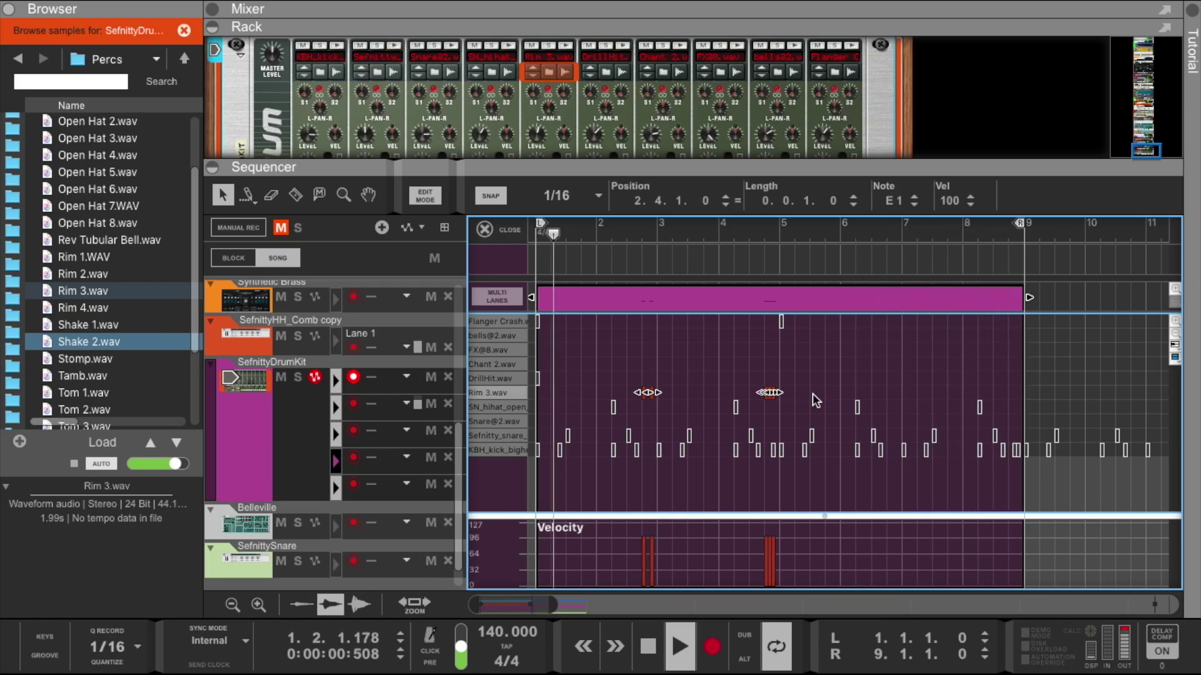
pyautogui.click(665, 365)
pyautogui.moveTo(635, 373); pyautogui.dragTo(808, 406)
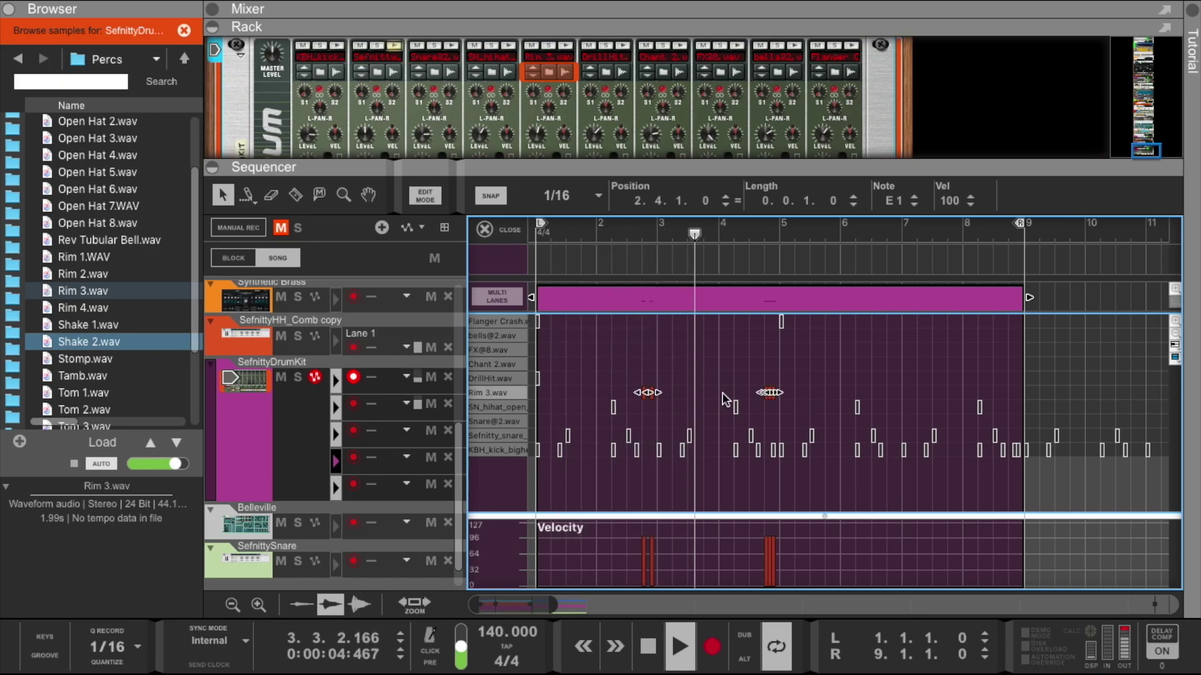
pyautogui.moveTo(644, 400); pyautogui.dragTo(888, 403)
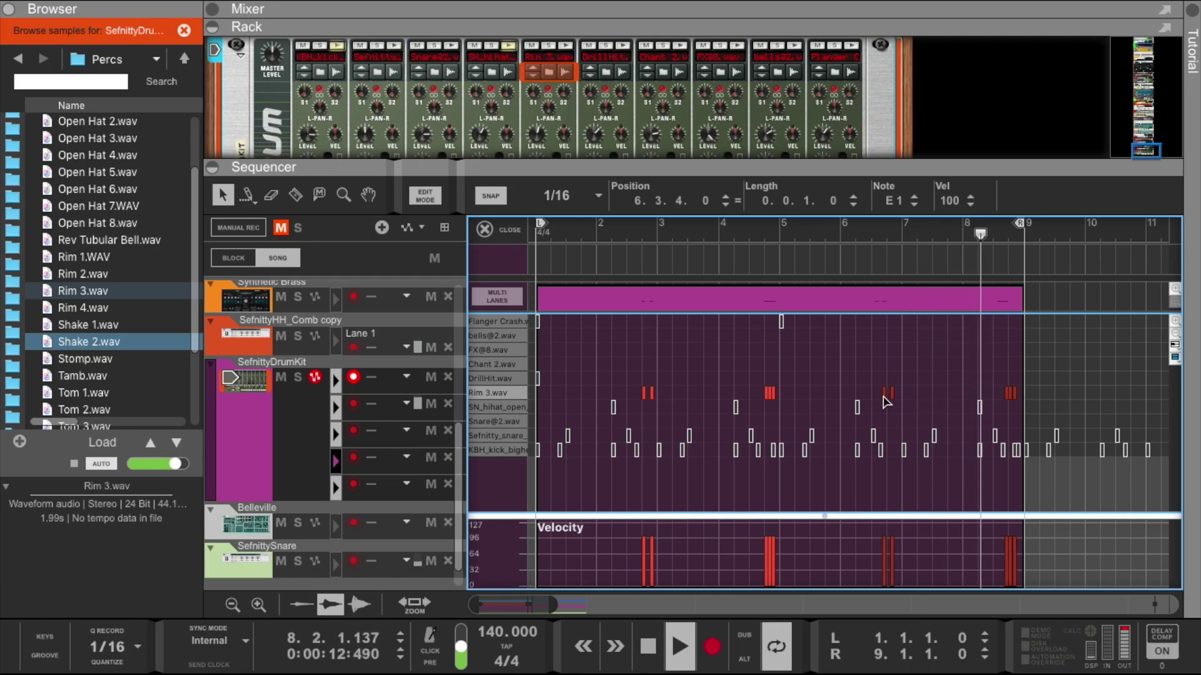
# Add a Drum 4 Pitch automation lane for the open hi-hat and record gentle pitch movements over the eight-bar loop.
pyautogui.moveTo(537, 161); pyautogui.dragTo(537, 356)
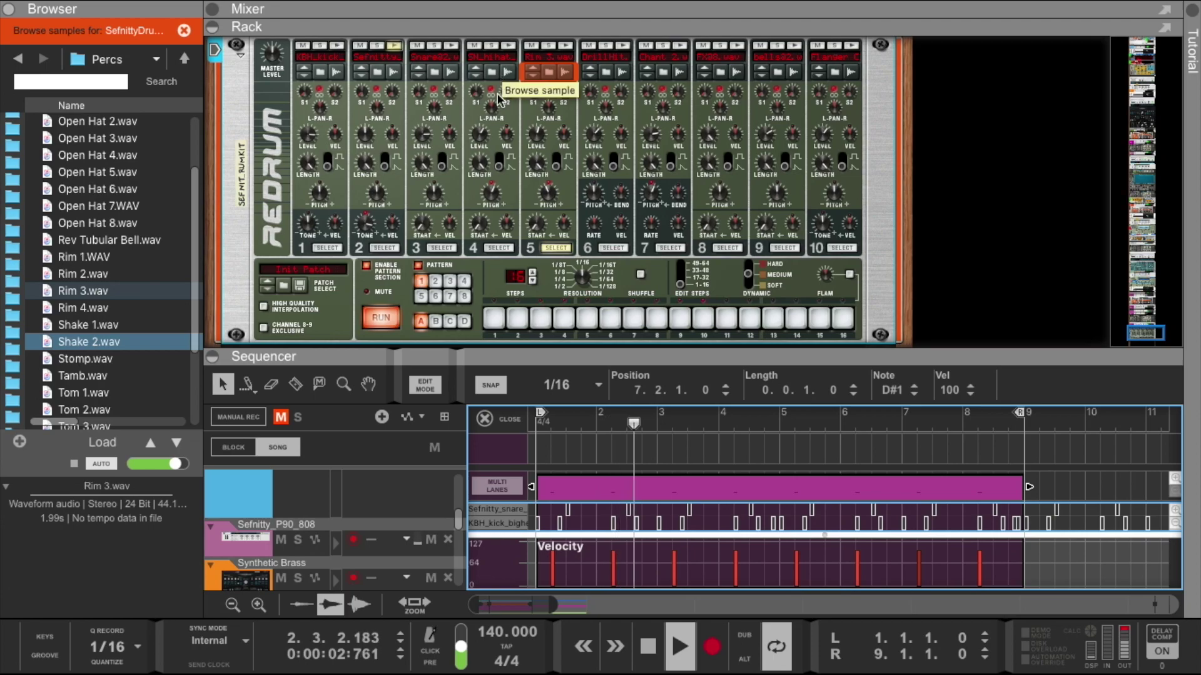
pyautogui.rightClick(494, 196)
pyautogui.click(514, 198)
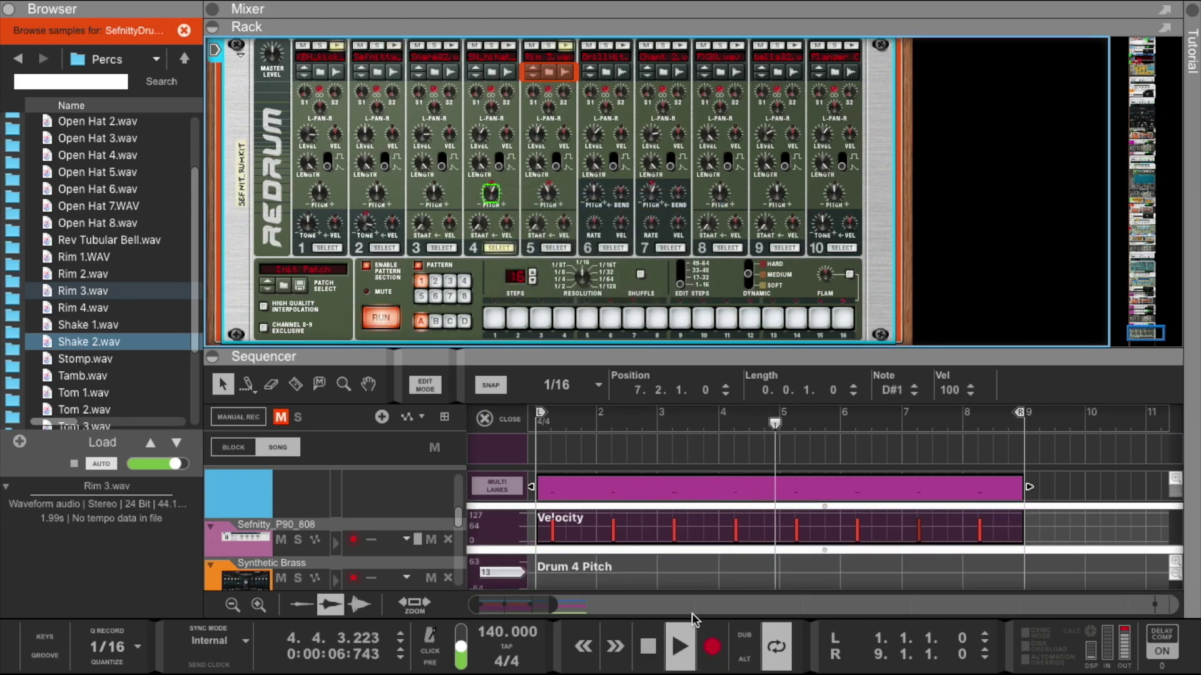
pyautogui.moveTo(645, 357); pyautogui.dragTo(607, 164)
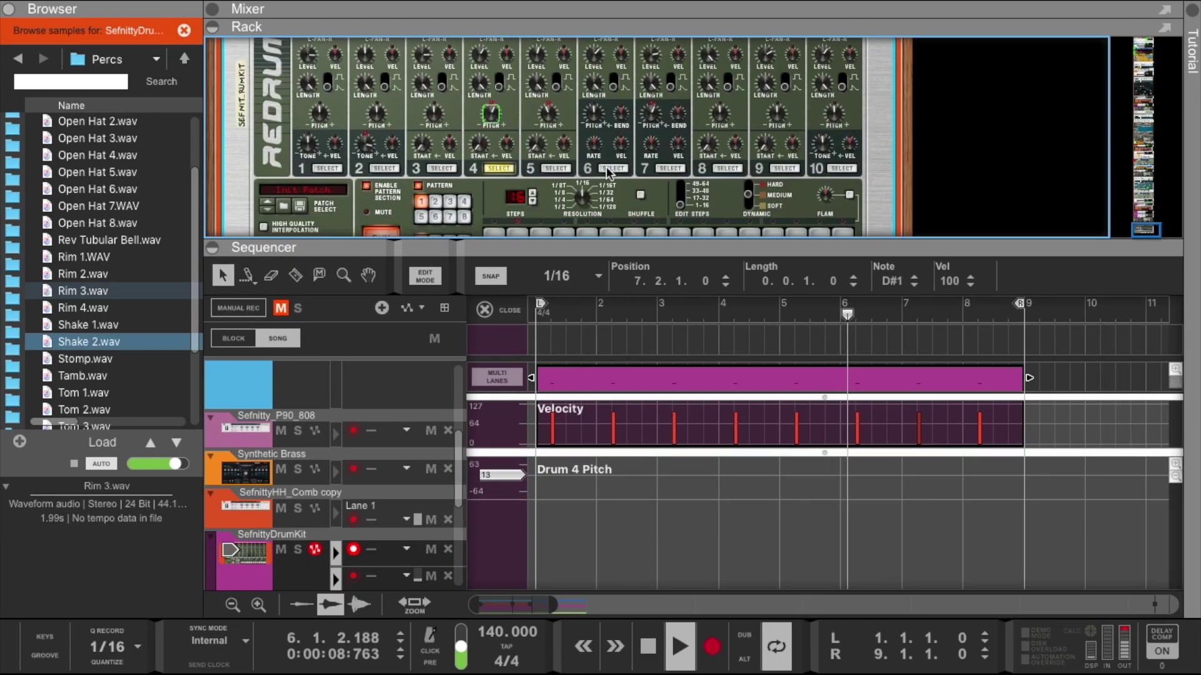
pyautogui.click(712, 644)
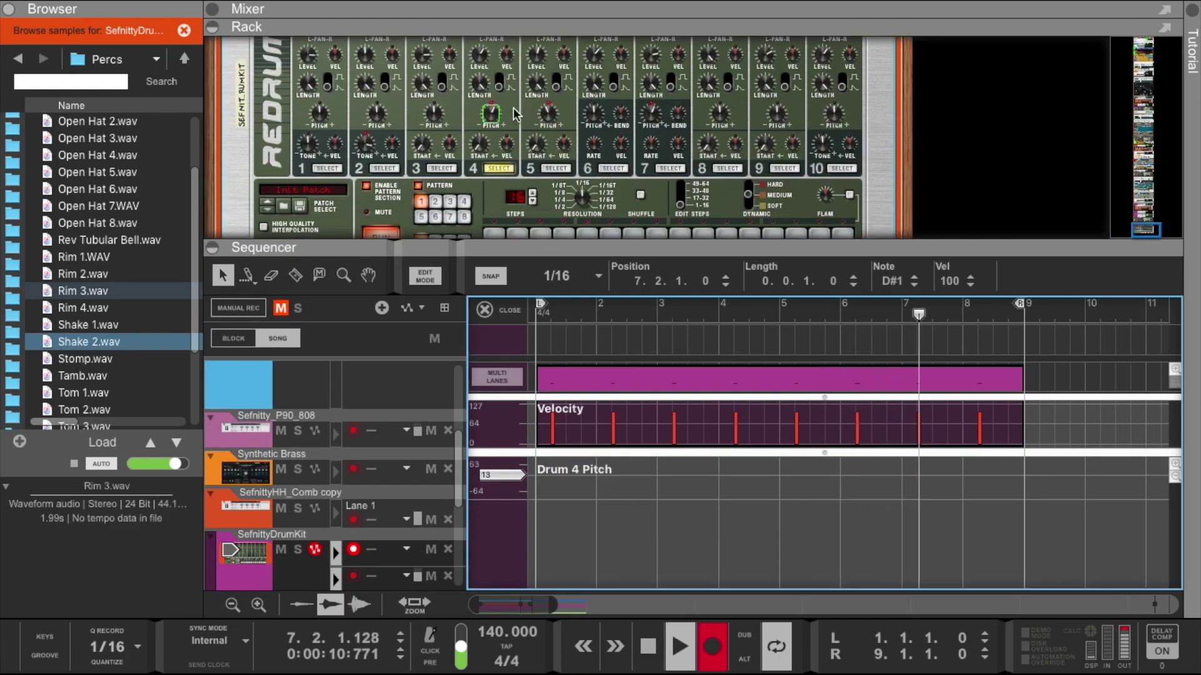
pyautogui.moveTo(493, 115)
pyautogui.mouseDown()
pyautogui.moveTo(494, 200)
pyautogui.moveTo(501, 99)
pyautogui.moveTo(498, 115)
pyautogui.mouseUp()
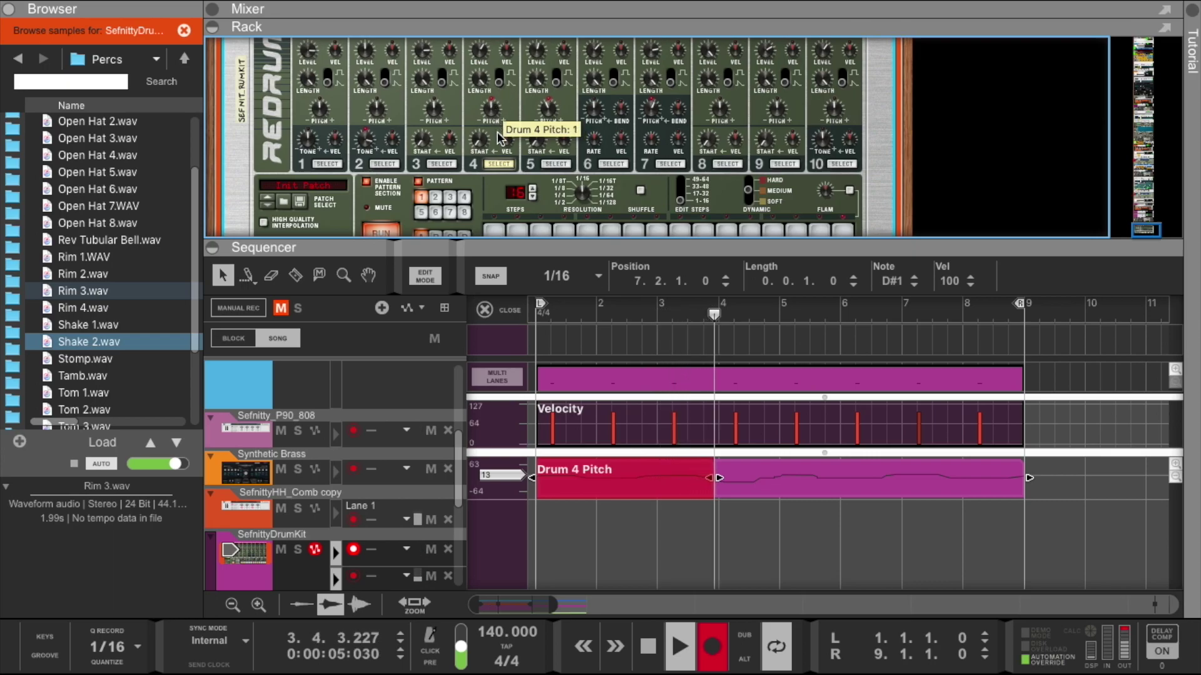
pyautogui.click(708, 660)
# Replace the second Drum 4 Pitch automation clip with a copy of the first, trimmed to end near bar 5, and close clip editing.
pyautogui.click(781, 493)
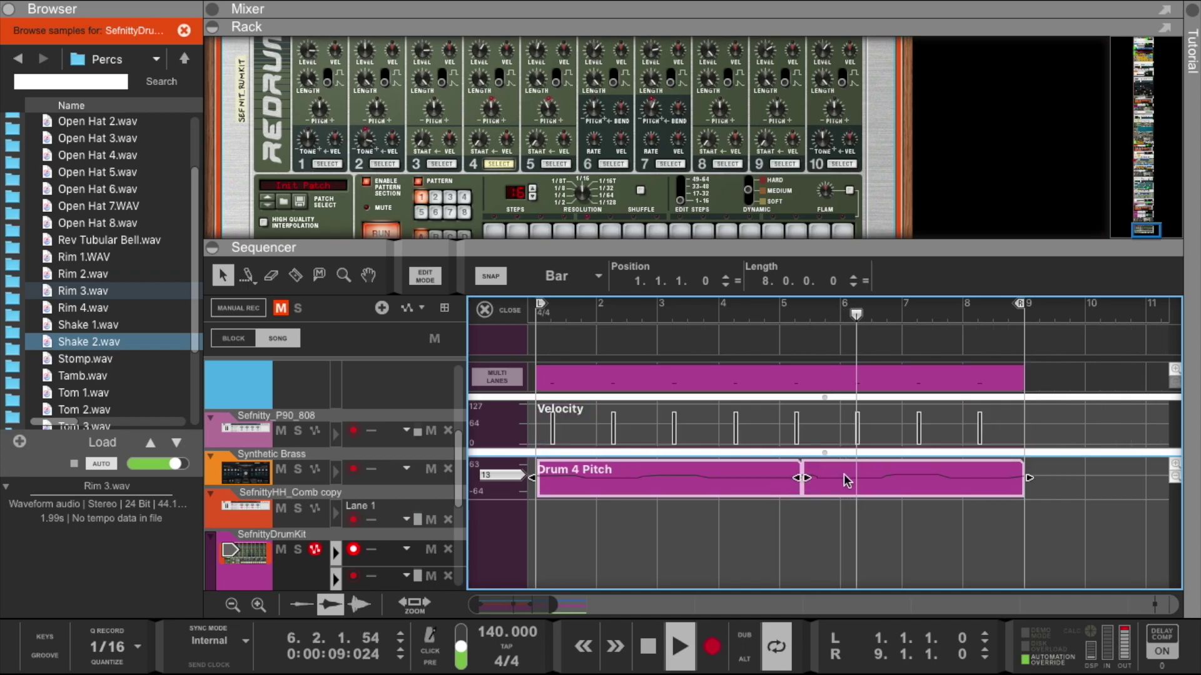
pyautogui.click(896, 392)
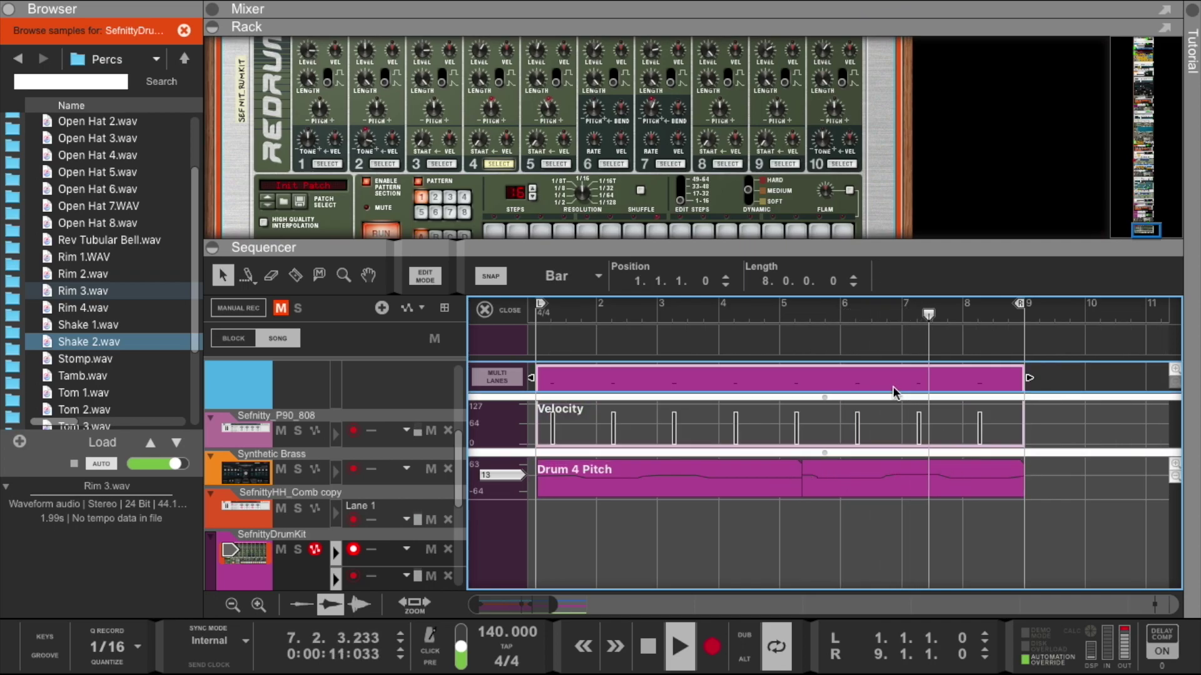
pyautogui.click(878, 487)
pyautogui.press('Delete')
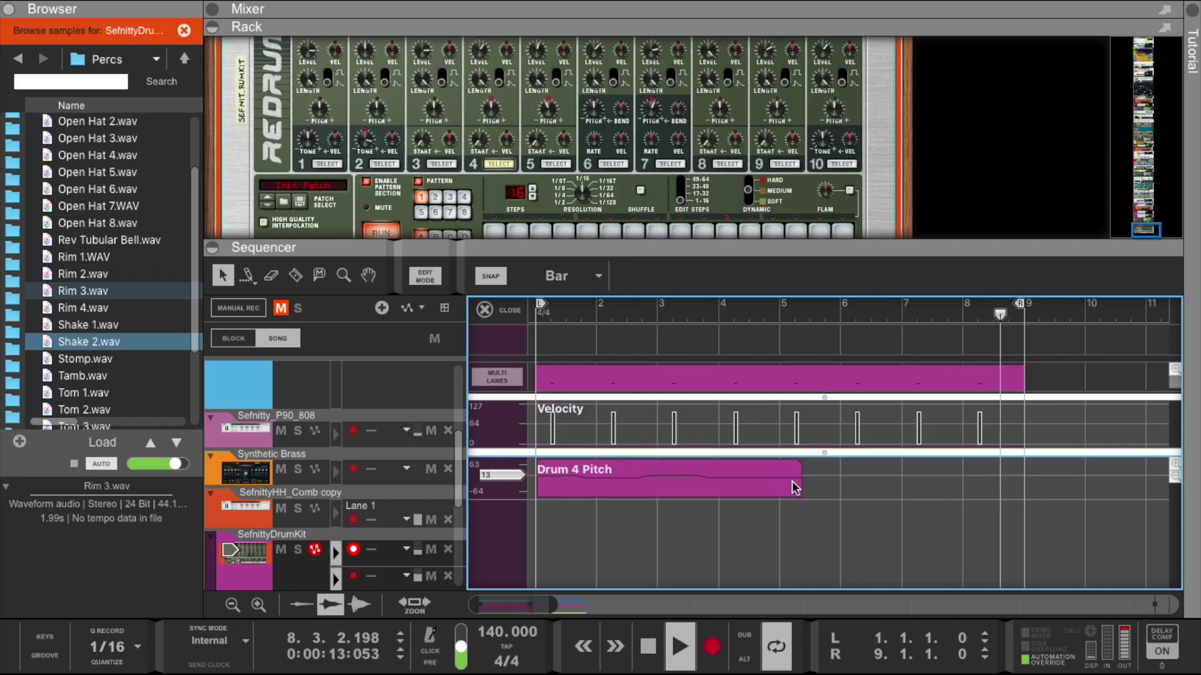
pyautogui.click(786, 484)
pyautogui.moveTo(804, 478); pyautogui.dragTo(754, 482)
pyautogui.moveTo(619, 478); pyautogui.dragTo(845, 490)
pyautogui.click(511, 310)
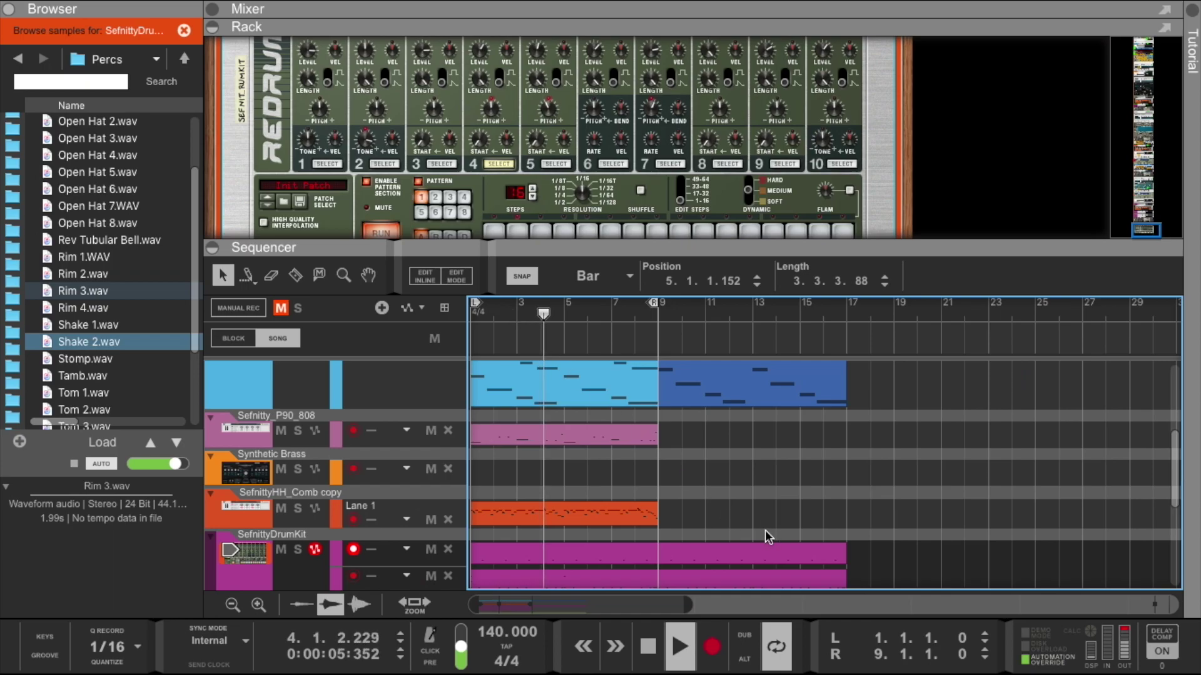
# Play the song from the start and reduce the Drum 4 Pitch automation to a single clip spanning bars 1 to 9.
pyautogui.doubleClick(647, 654)
pyautogui.click(674, 645)
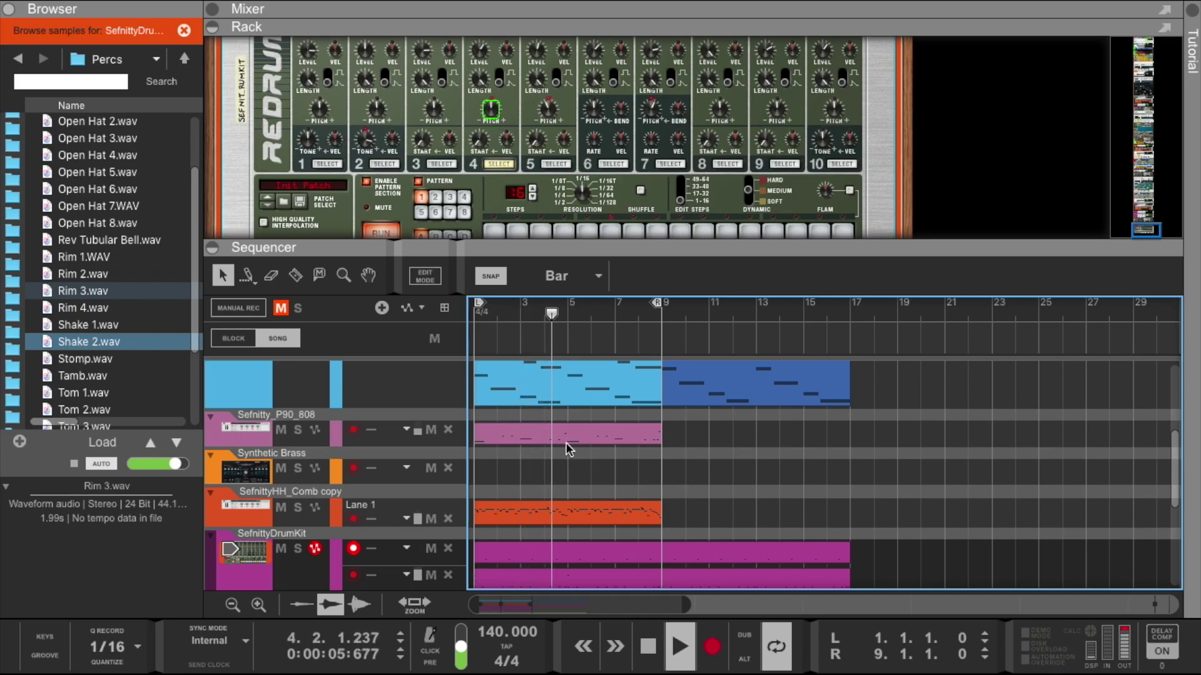
pyautogui.scroll(-3, 565, 500)
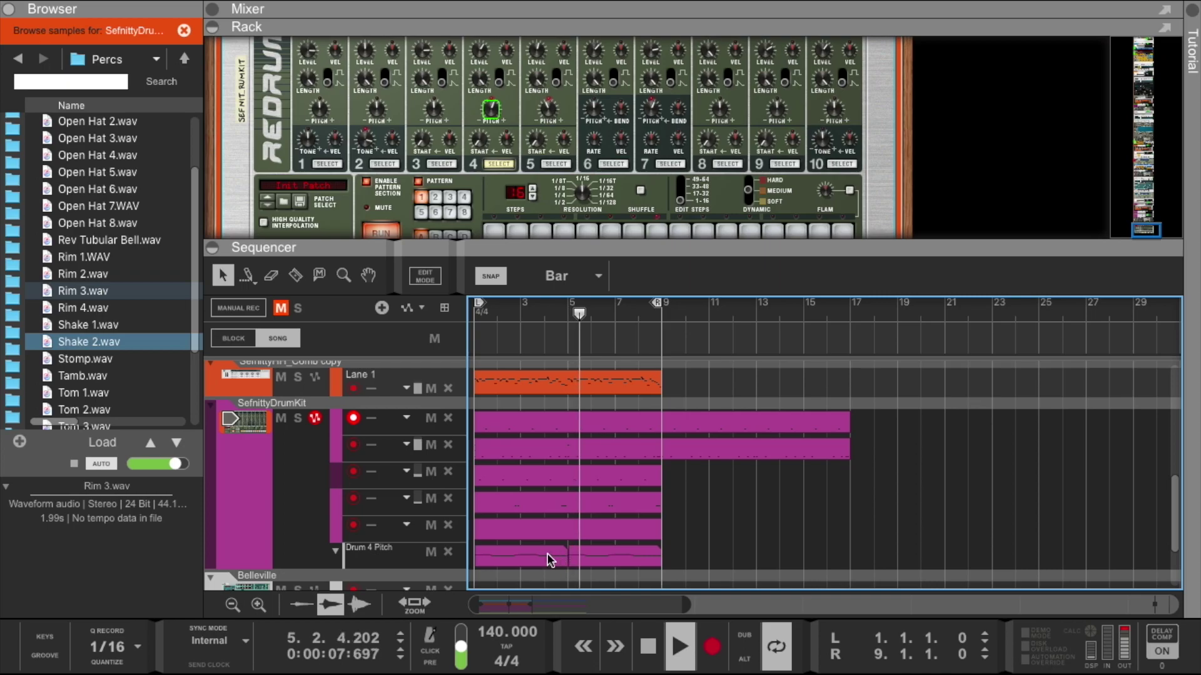
pyautogui.click(556, 563)
pyautogui.moveTo(570, 556); pyautogui.dragTo(472, 544)
pyautogui.click(603, 560)
pyautogui.press('Delete')
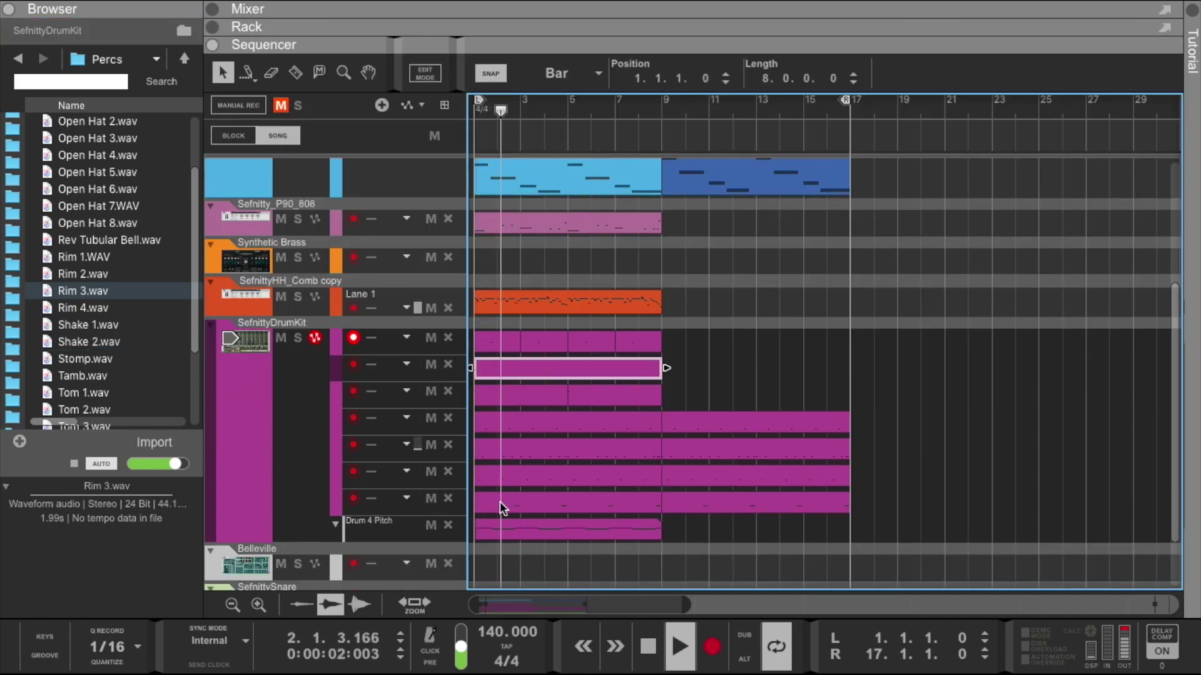
# In the Redrum, lower the level of drum 7 (Chant 2) and set the Drum 4 level to 68.
pyautogui.click(790, 369)
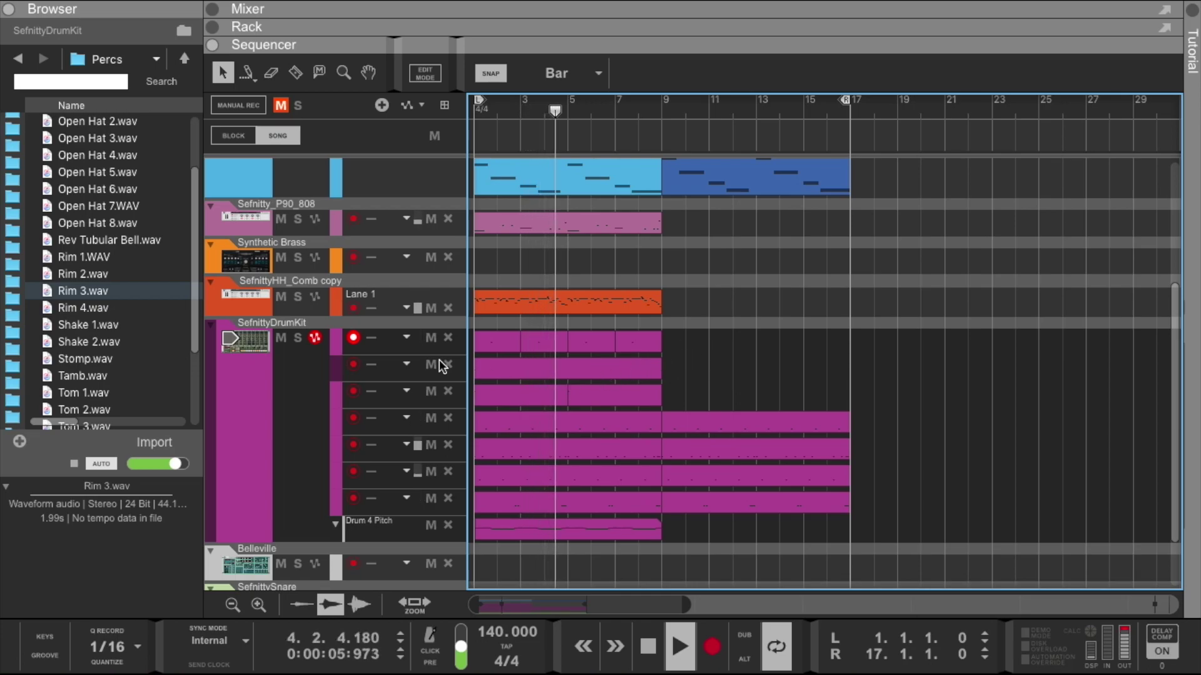
pyautogui.press('F6')
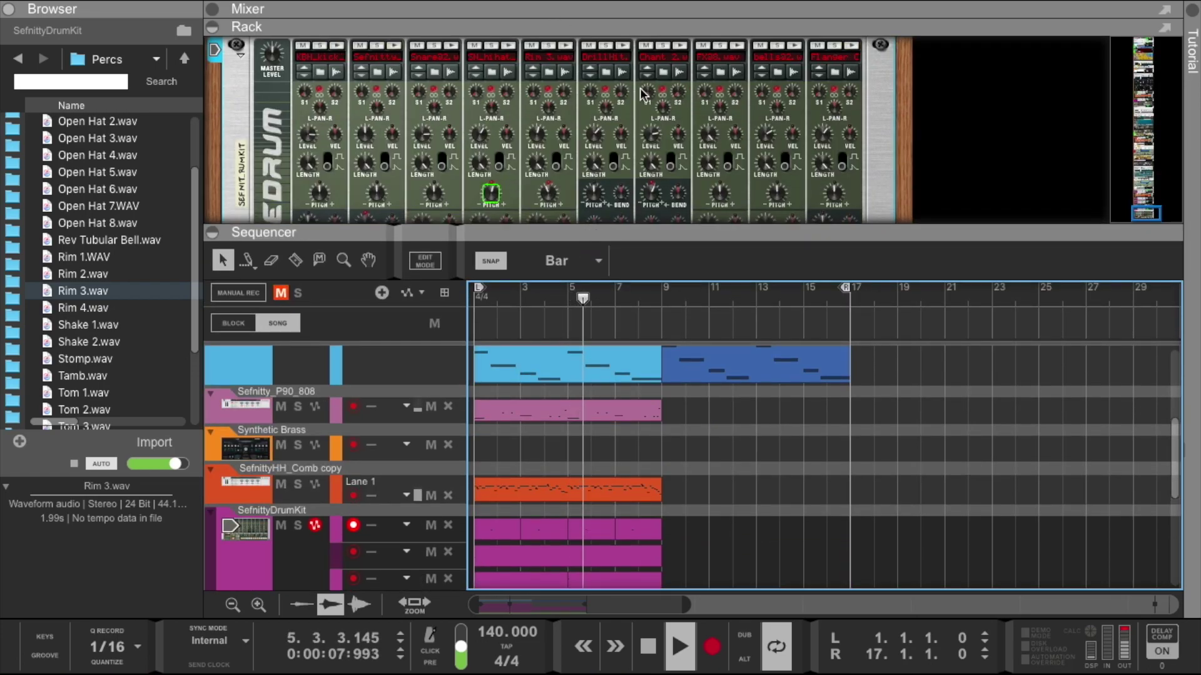
pyautogui.moveTo(653, 136)
pyautogui.mouseDown()
pyautogui.moveTo(654, 187)
pyautogui.moveTo(652, 145)
pyautogui.mouseUp()
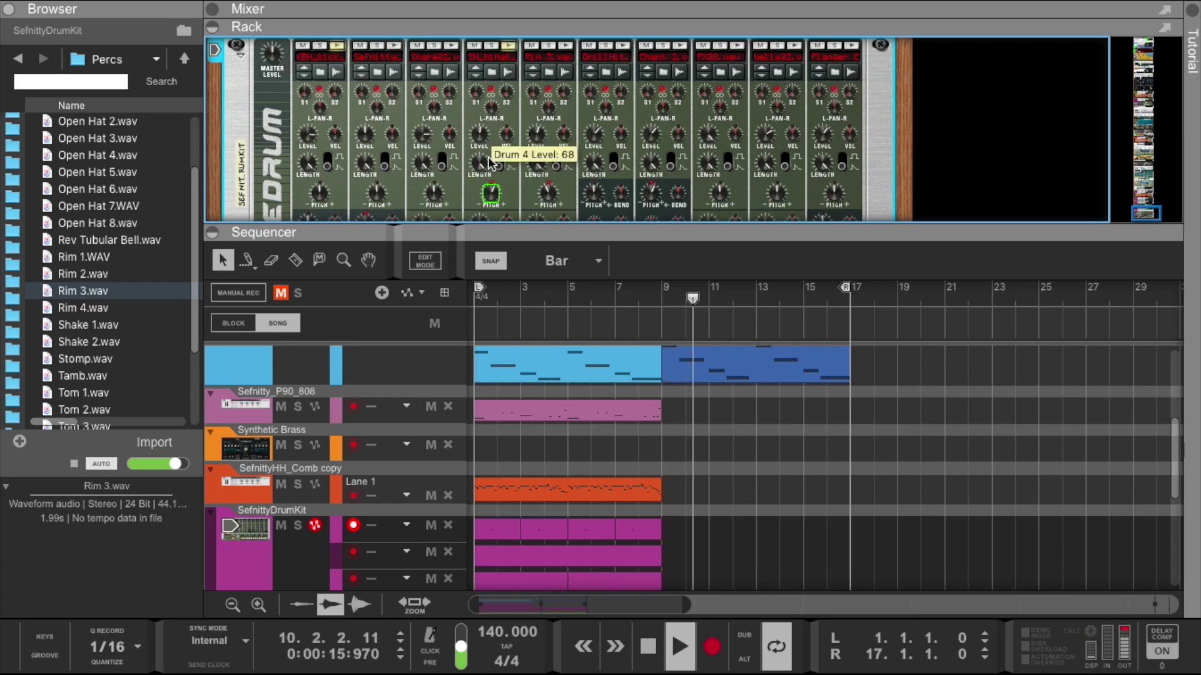
pyautogui.moveTo(651, 233); pyautogui.dragTo(617, 47)
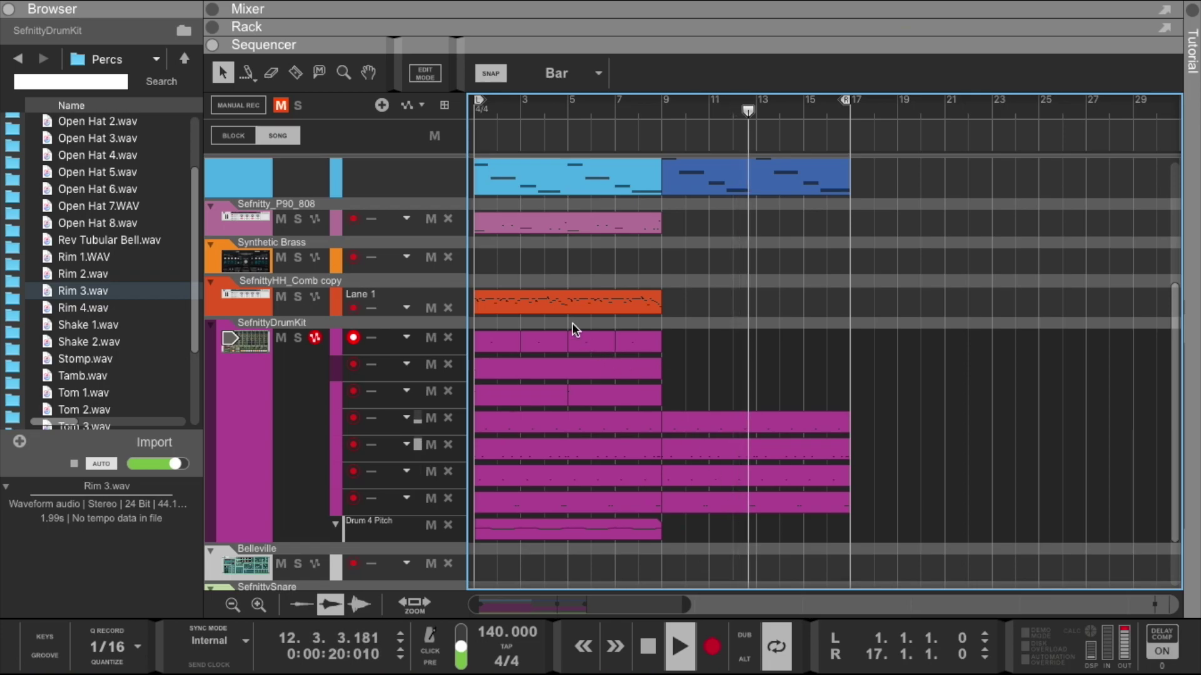
# Set the left loop locator to bar 9.
pyautogui.scroll(3, 688, 309)
pyautogui.scroll(3, 689, 309)
pyautogui.moveTo(479, 100); pyautogui.dragTo(660, 118)
pyautogui.scroll(-3, 661, 215)
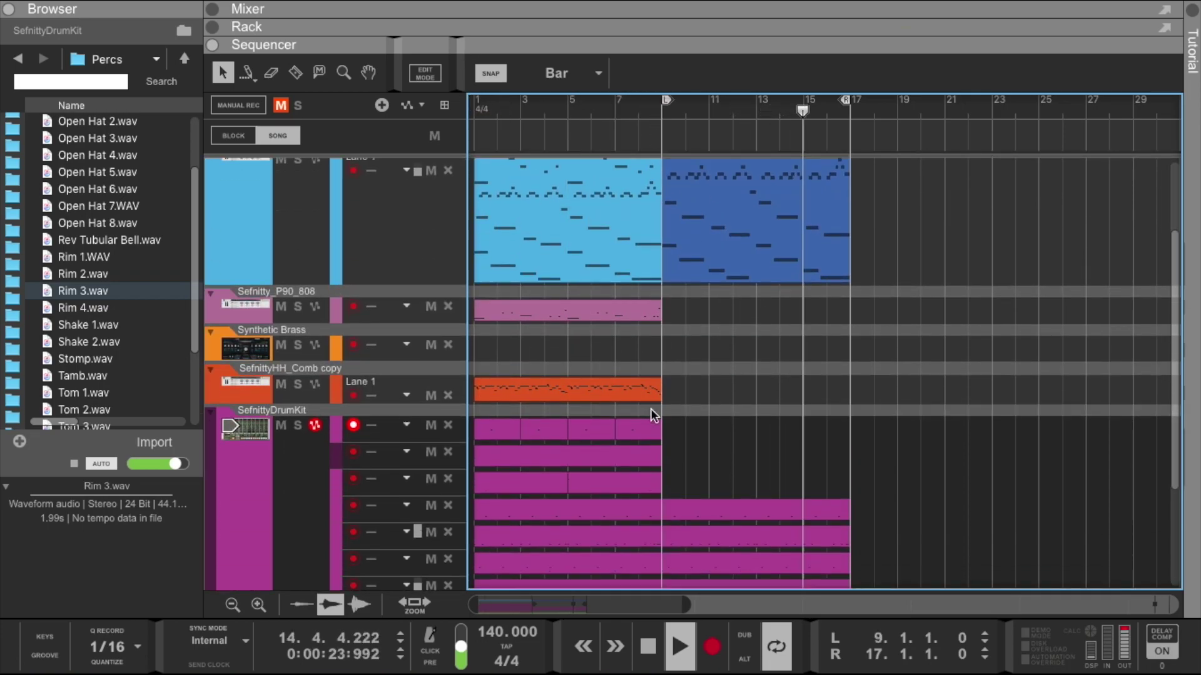
# Duplicate the 808, hi-hat, Angelic Guitar and lower four SefnittyDrumKit lane clips to bar 17, and set the right loop locator to bar 25.
pyautogui.moveTo(588, 309); pyautogui.dragTo(963, 311)
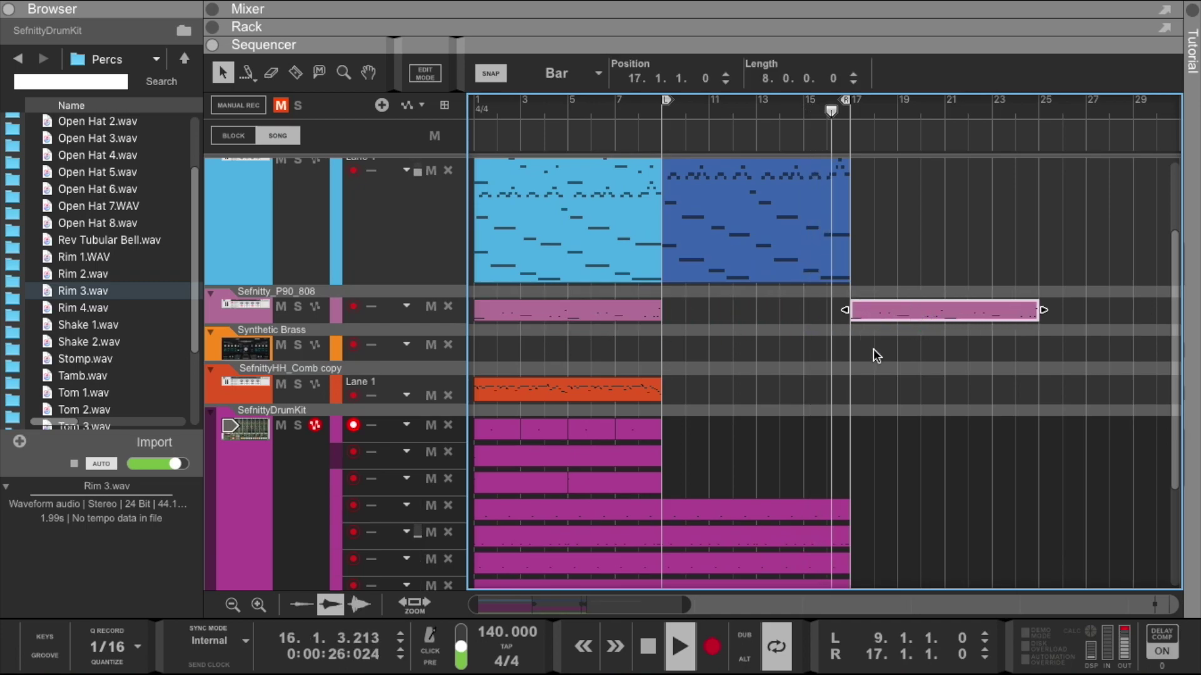
pyautogui.scroll(-3, 732, 448)
pyautogui.moveTo(670, 382); pyautogui.dragTo(830, 527)
pyautogui.moveTo(719, 525); pyautogui.dragTo(908, 520)
pyautogui.moveTo(517, 332); pyautogui.dragTo(895, 316)
pyautogui.moveTo(772, 212); pyautogui.dragTo(936, 207)
pyautogui.moveTo(846, 103)
pyautogui.mouseDown()
pyautogui.moveTo(995, 99)
pyautogui.moveTo(1029, 113)
pyautogui.mouseUp()
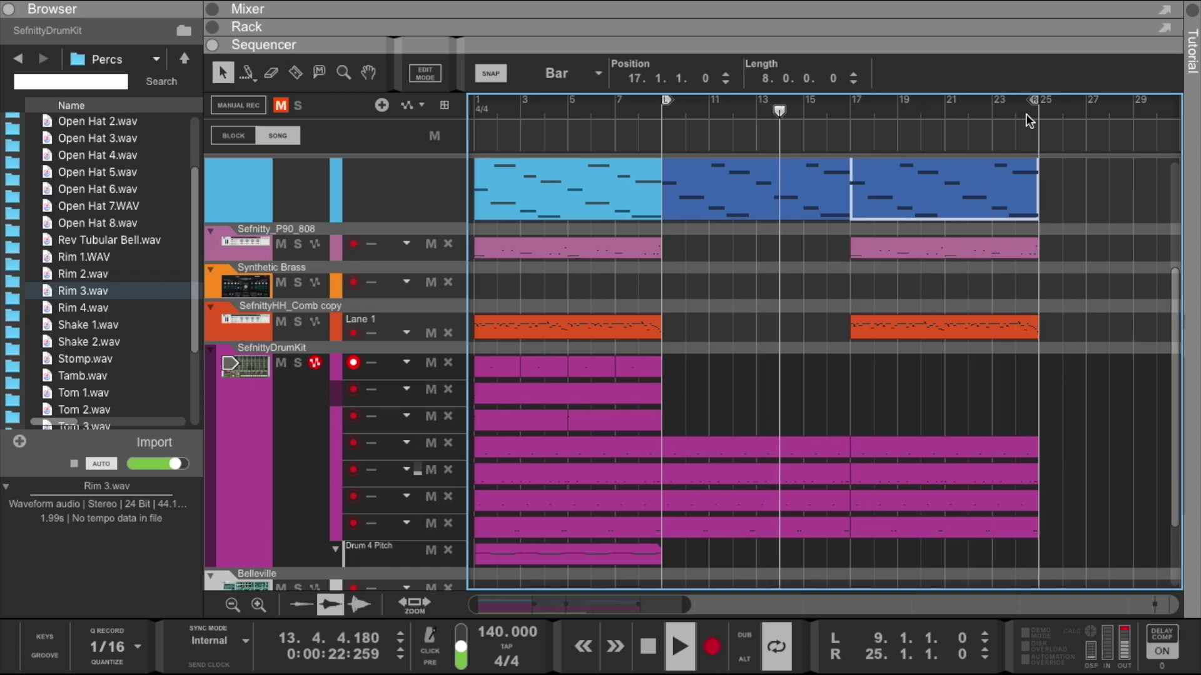
# Duplicate the clips of the upper three SefnittyDrumKit lanes from bar 1 to bar 17.
pyautogui.click(771, 285)
pyautogui.scroll(-3, 768, 286)
pyautogui.moveTo(702, 270); pyautogui.dragTo(879, 337)
pyautogui.keyDown('ctrl'); pyautogui.moveTo(498, 285); pyautogui.dragTo(869, 294); pyautogui.keyUp('ctrl')
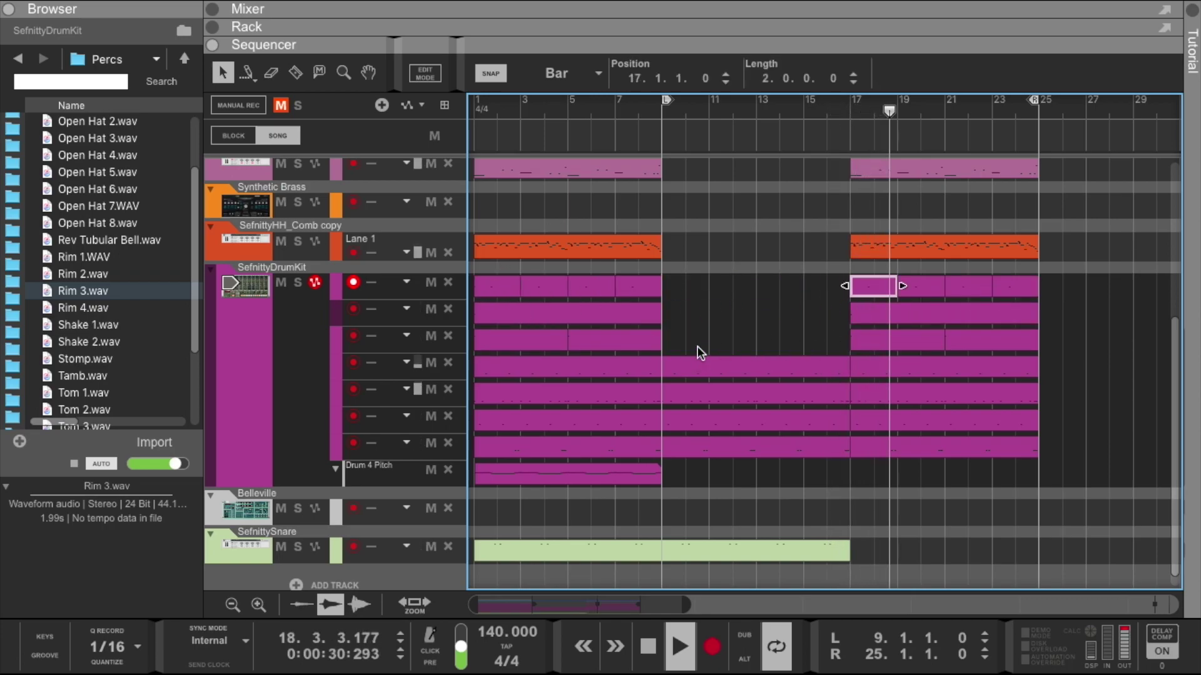
# Duplicate the SefnittySnare and Drum 4 Pitch automation clips to bar 17, and return the left loop locator to bar 1.
pyautogui.scroll(-1, 699, 347)
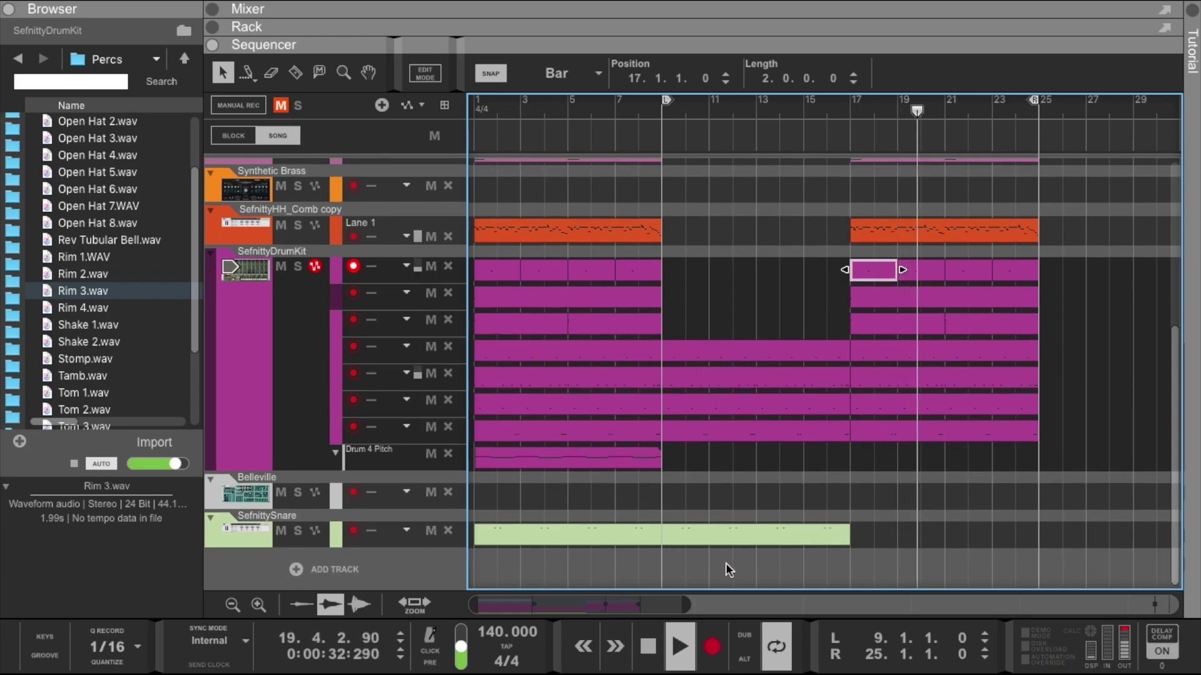
pyautogui.keyDown('ctrl'); pyautogui.moveTo(716, 536); pyautogui.dragTo(908, 527); pyautogui.keyUp('ctrl')
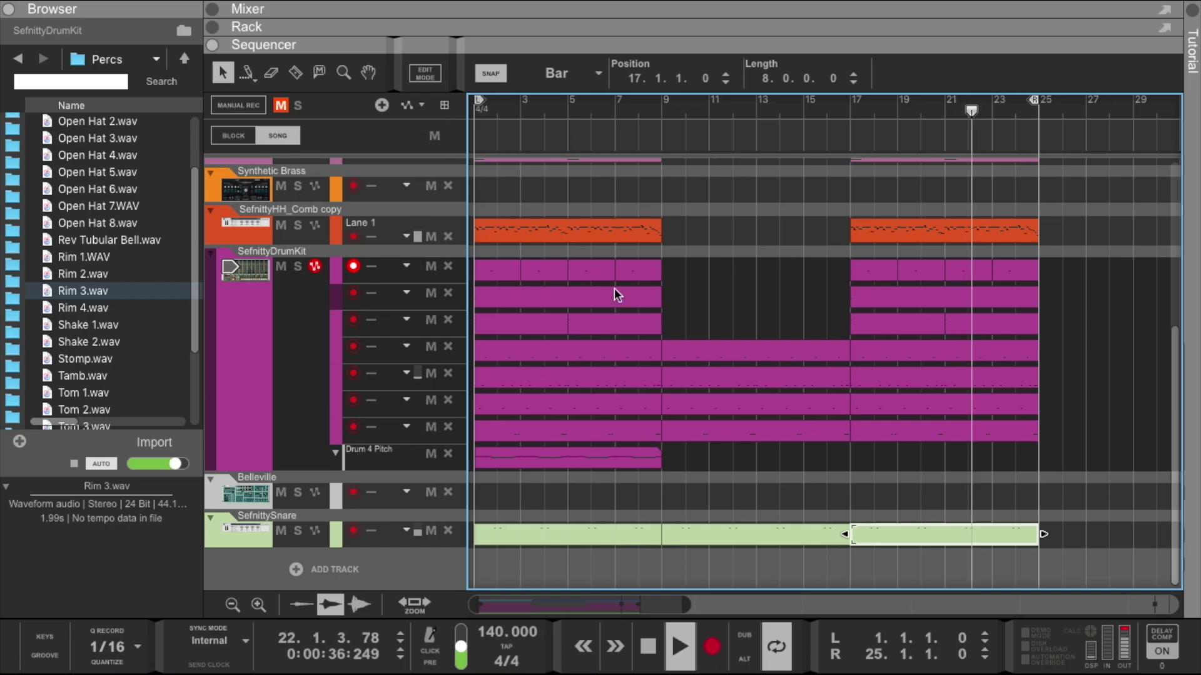
pyautogui.keyDown('ctrl'); pyautogui.moveTo(573, 461); pyautogui.dragTo(936, 470); pyautogui.keyUp('ctrl')
# Open the first SefNitty_Angelic Guitar clip for note editing.
pyautogui.click(232, 605)
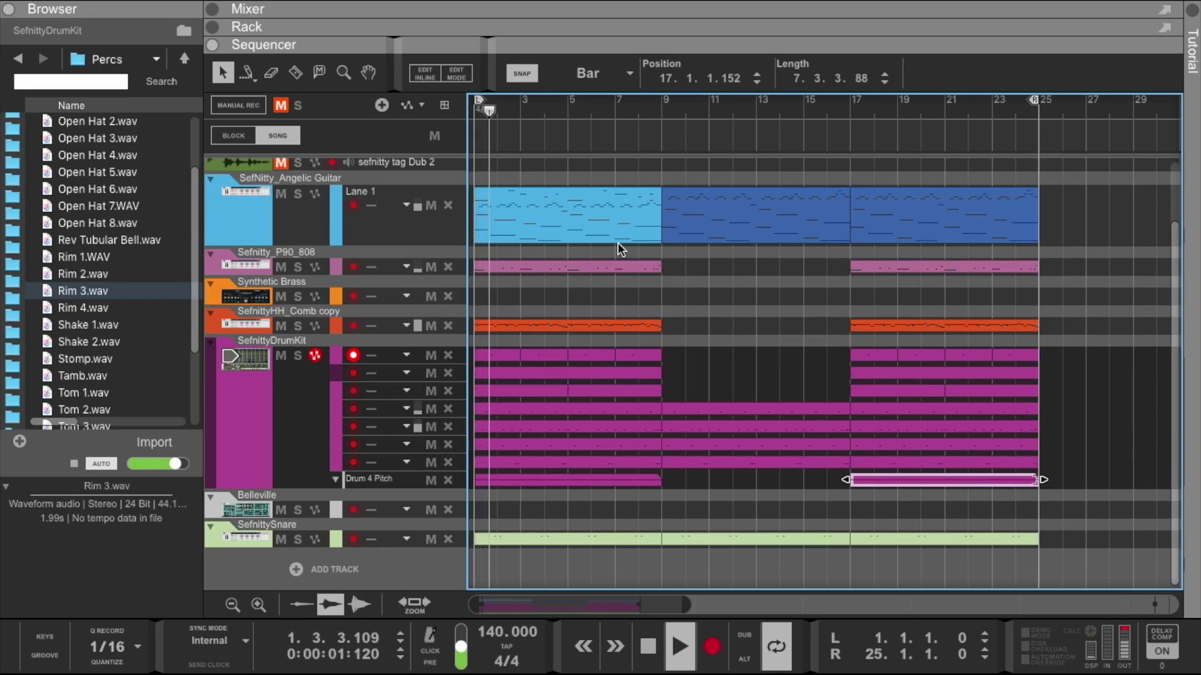
pyautogui.click(586, 220)
pyautogui.doubleClick(585, 220)
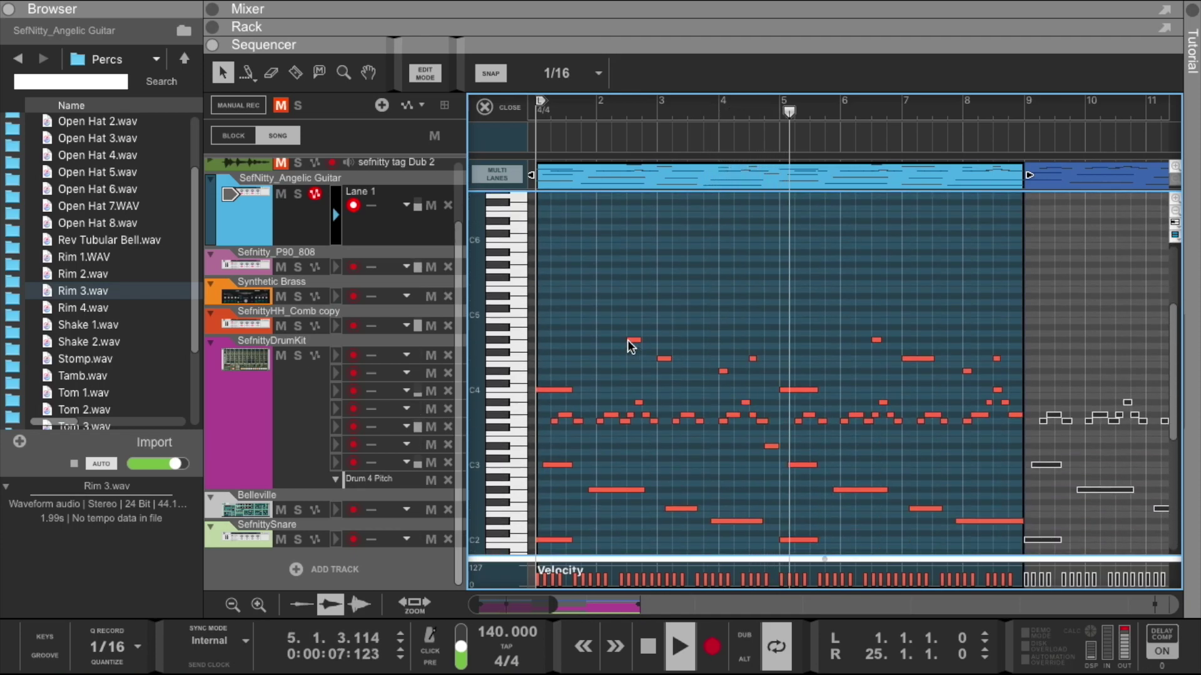
# Raise the velocity of the first Angelic Guitar clip's notes from C4 upward to 92 and close note editing.
pyautogui.moveTo(544, 338); pyautogui.dragTo(1015, 396)
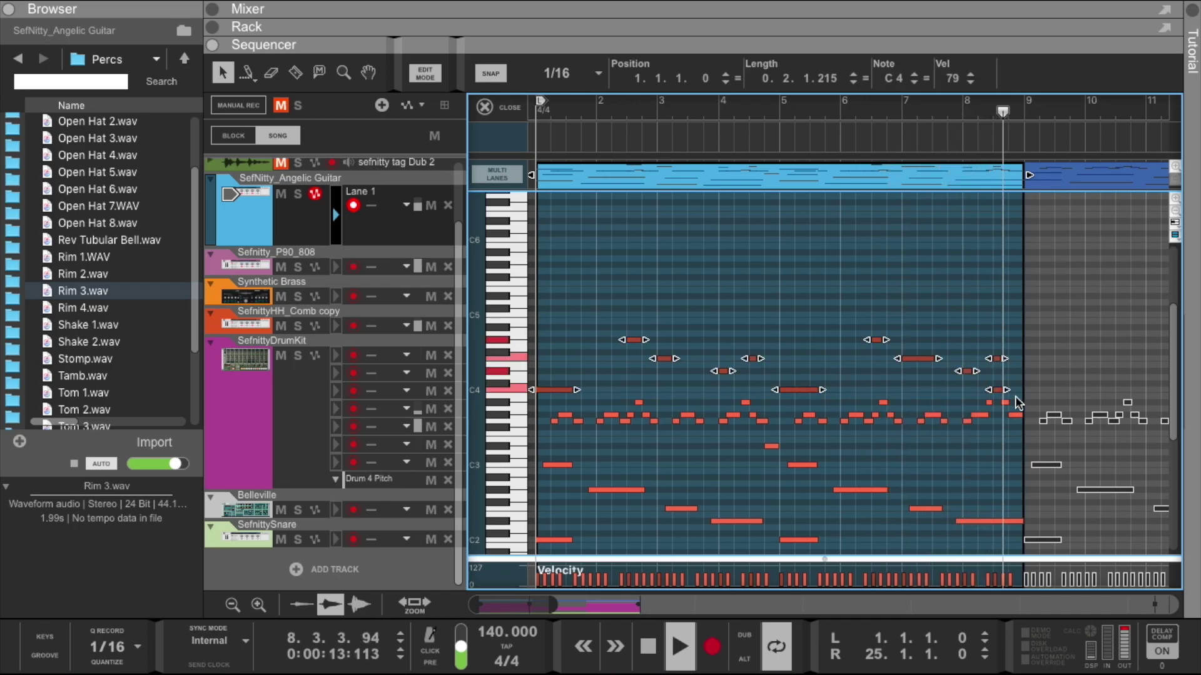
pyautogui.press('space')
pyautogui.press('space')
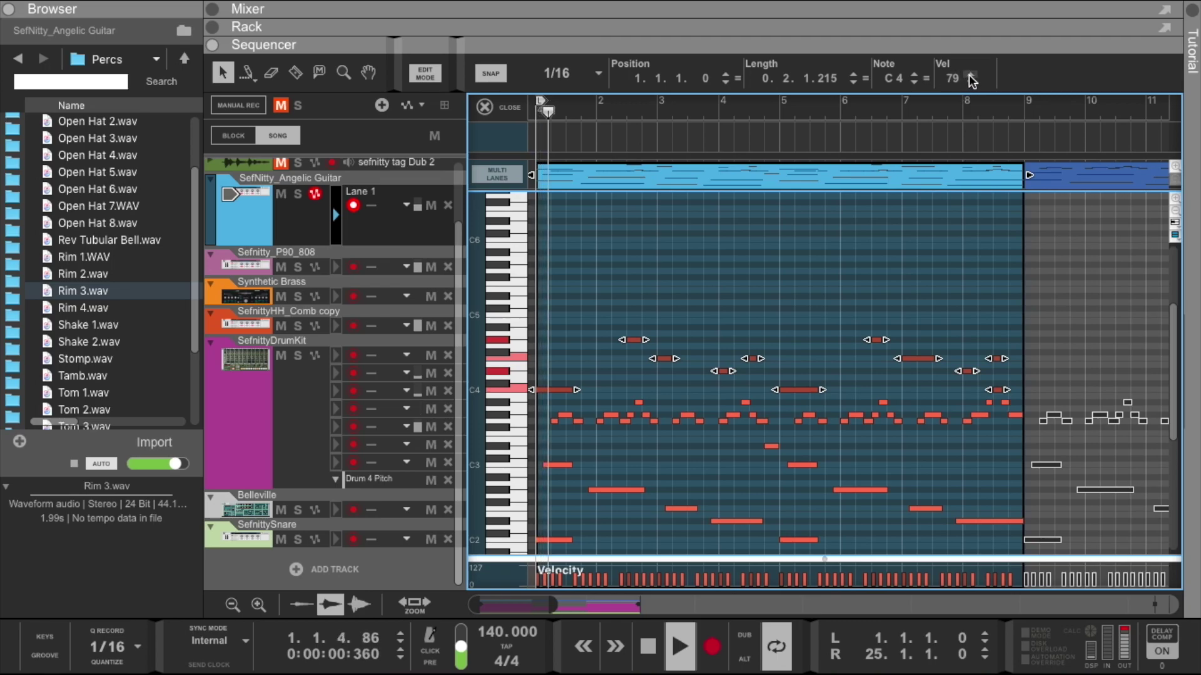
pyautogui.click(971, 75)
pyautogui.click(970, 75)
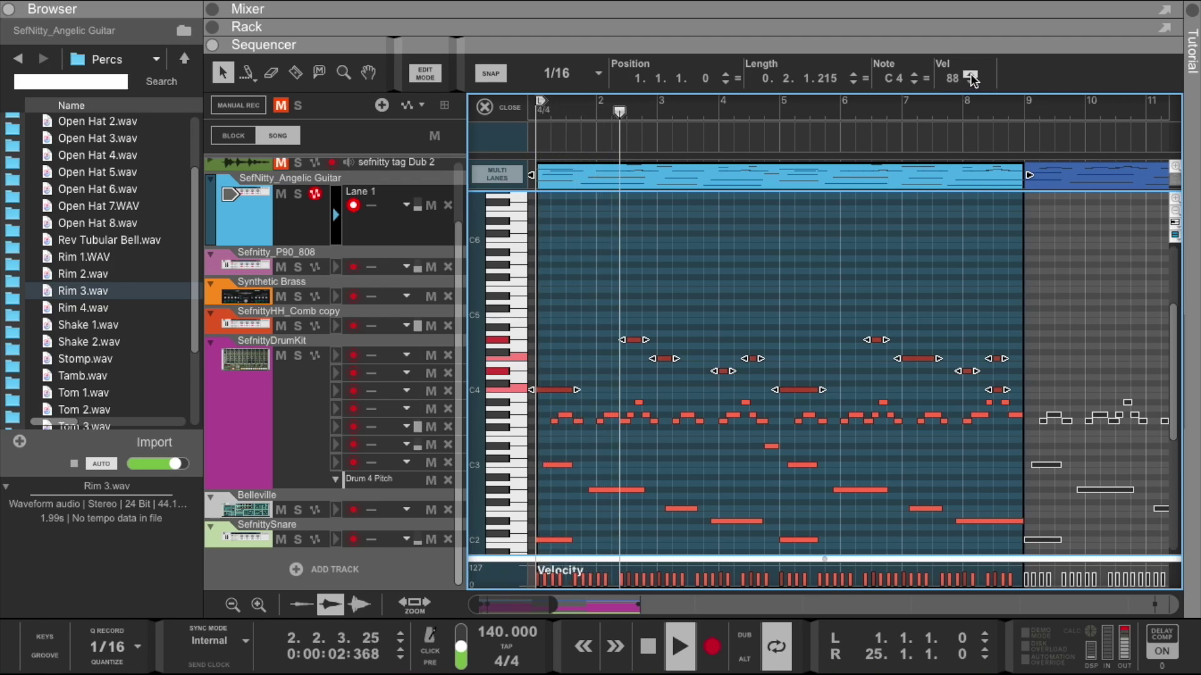
pyautogui.click(971, 75)
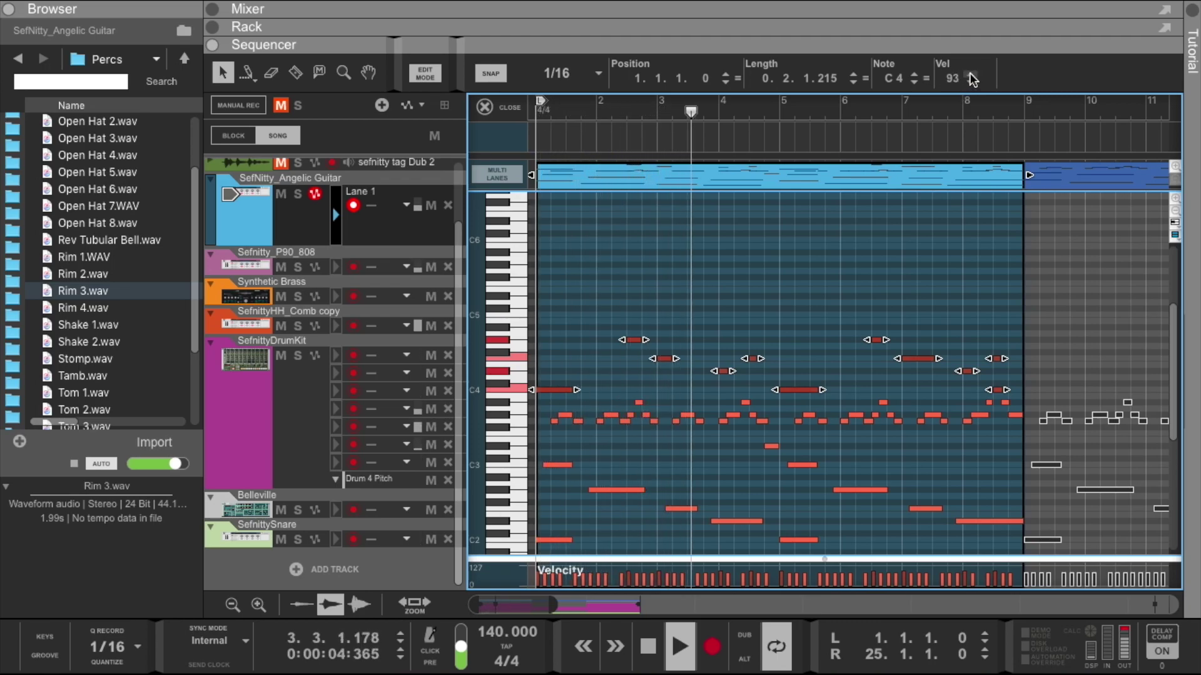
pyautogui.click(970, 82)
pyautogui.click(970, 82)
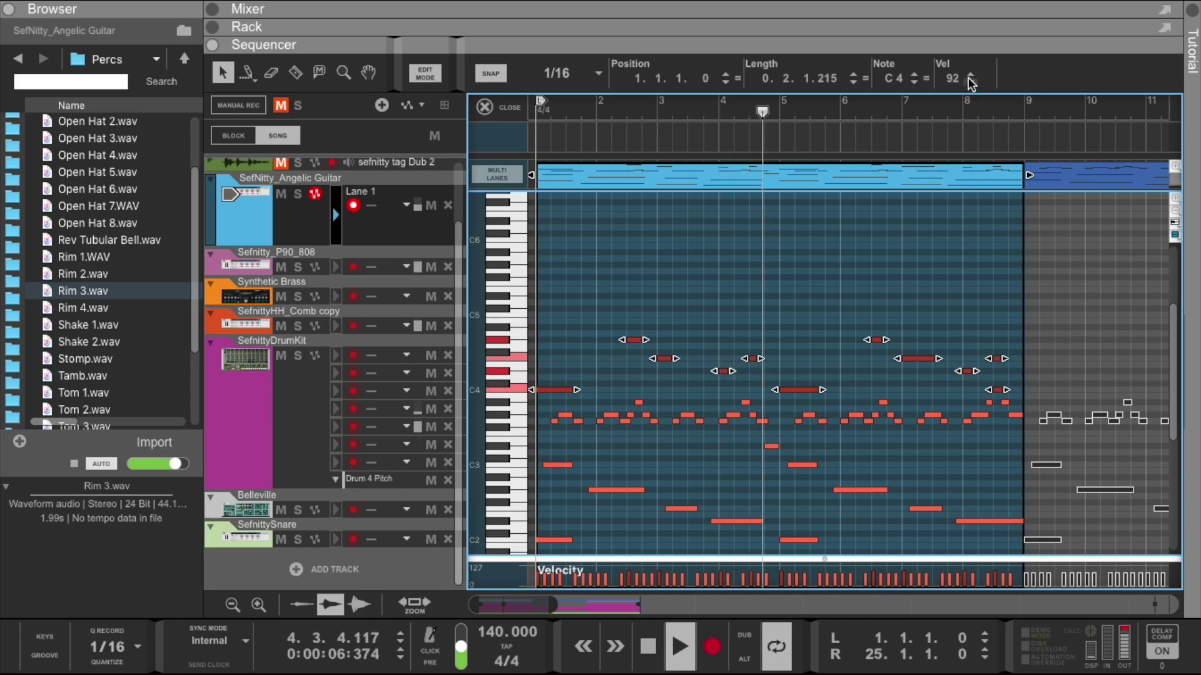
pyautogui.click(510, 108)
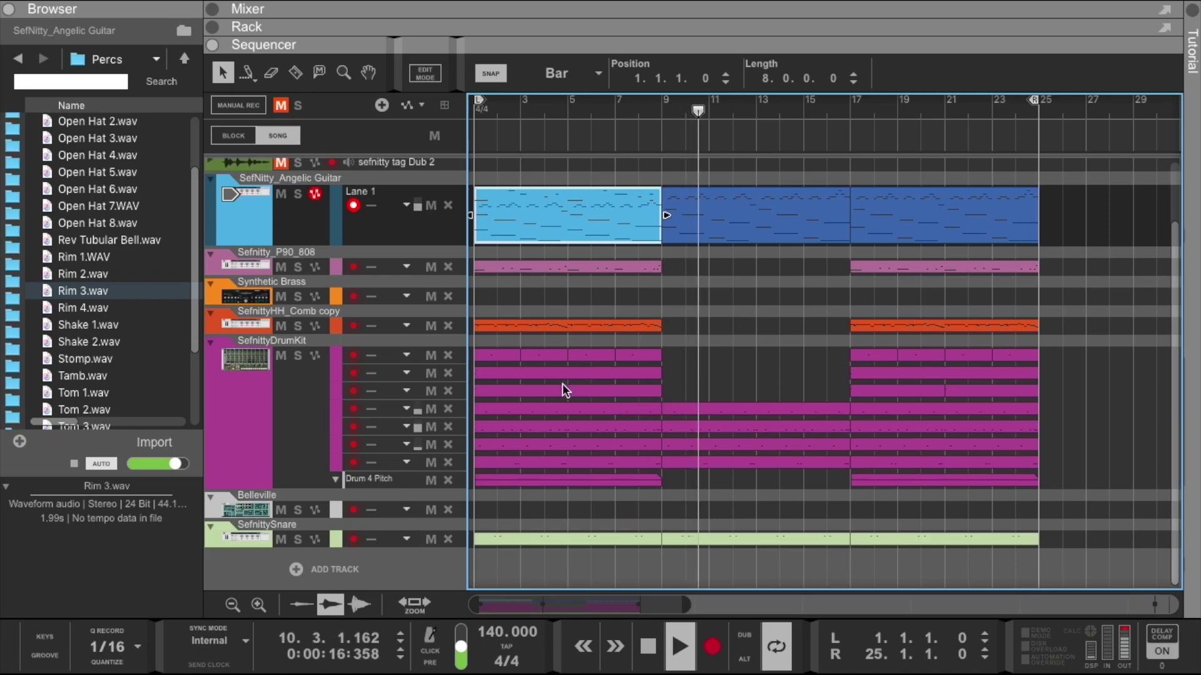
# Duplicate the SefnittyDrumKit's eight-bar Lane 7 clip and a four-bar Lane 6 clip to bar 9.
pyautogui.moveTo(532, 370); pyautogui.dragTo(723, 375)
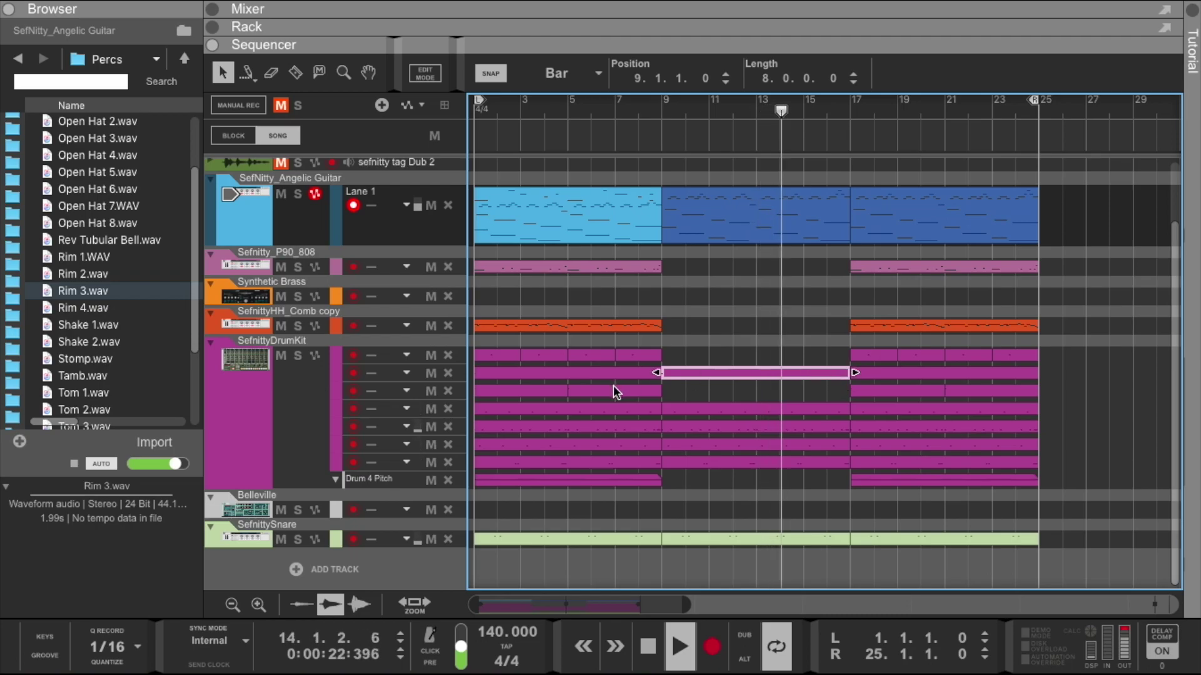
pyautogui.moveTo(596, 388); pyautogui.dragTo(689, 389)
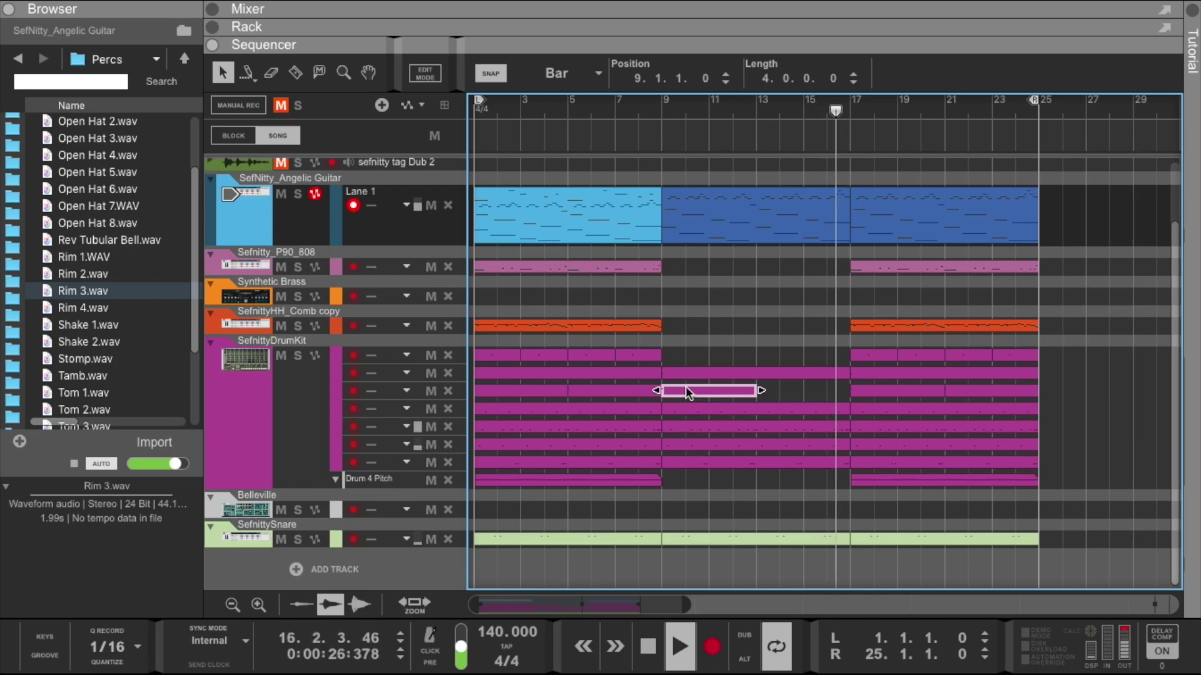
pyautogui.press('XF86AudioRaiseVolume')
pyautogui.scroll(2, 715, 322)
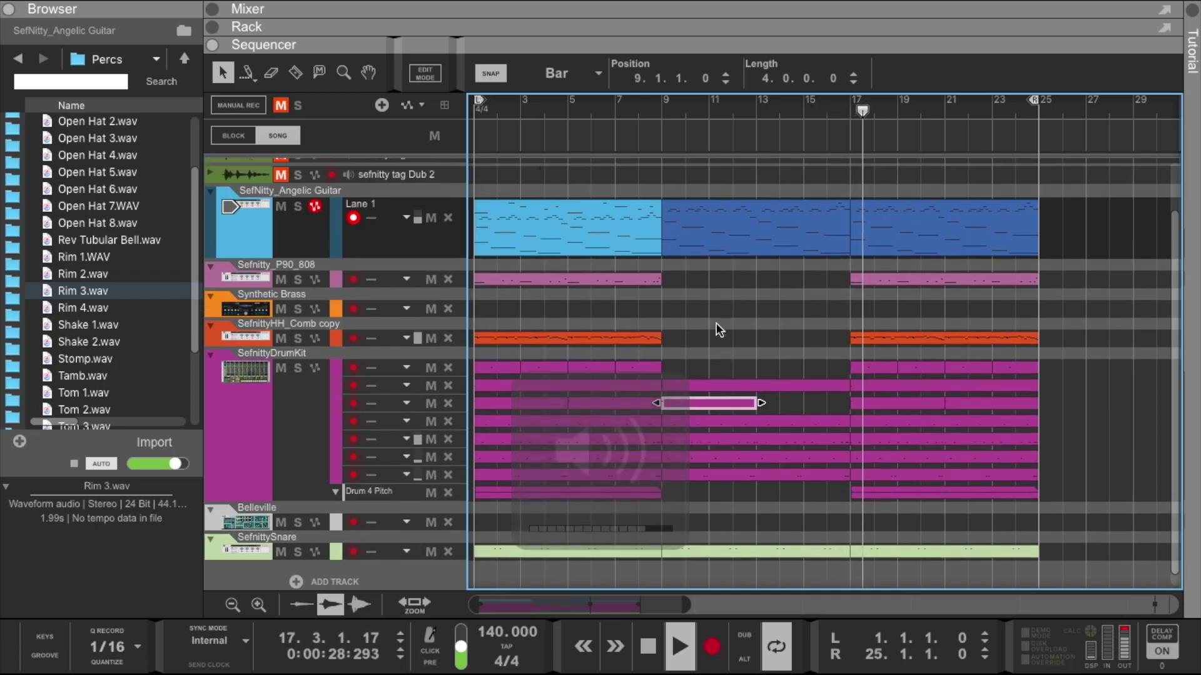
pyautogui.scroll(-1, 716, 324)
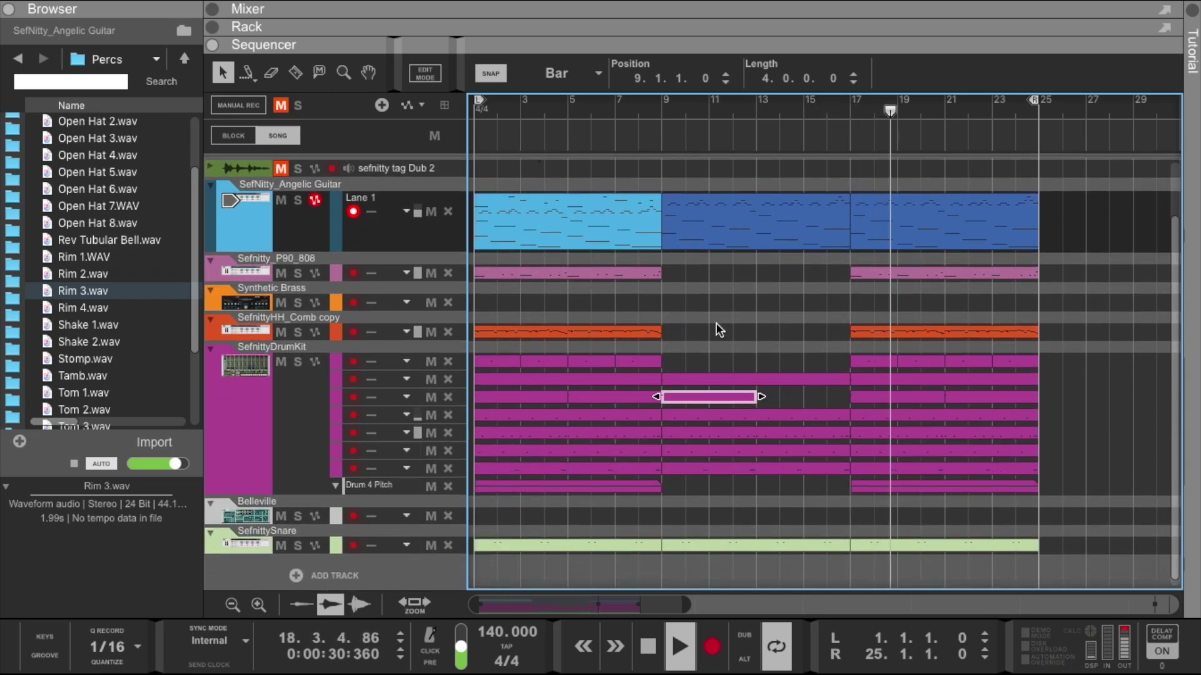
pyautogui.click(685, 316)
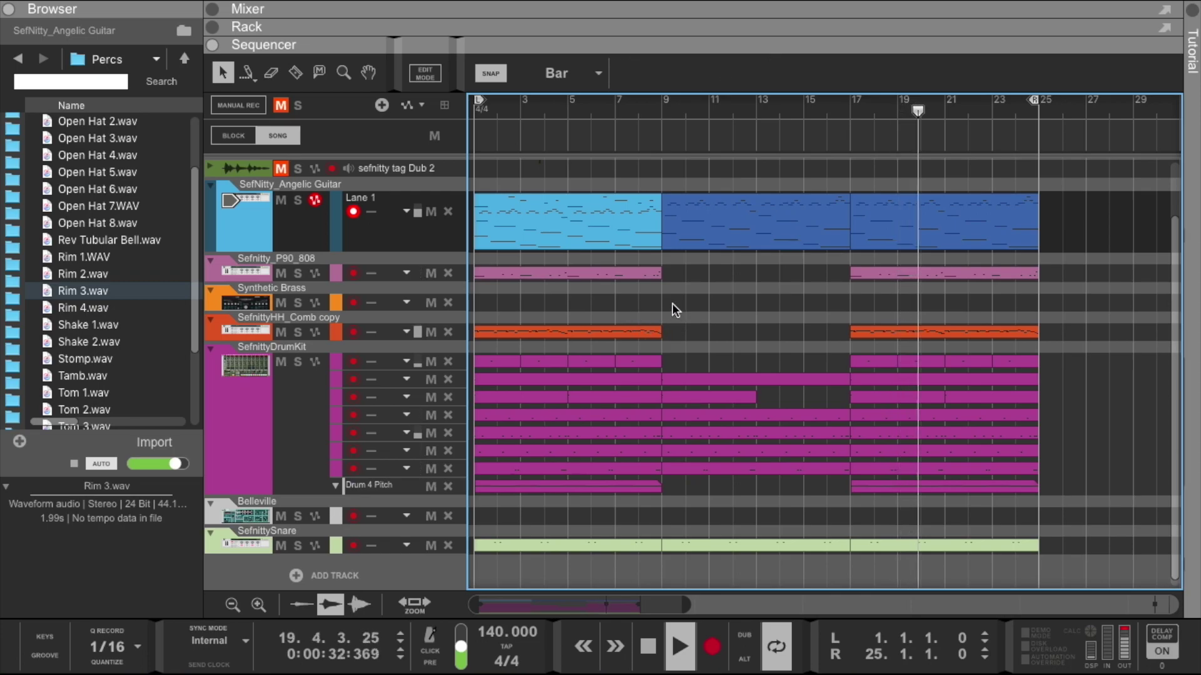
# Reduce the Angelic Guitar track's height and enlarge the SefnittyDrumKit lanes so their clips are easier to edit.
pyautogui.click(230, 606)
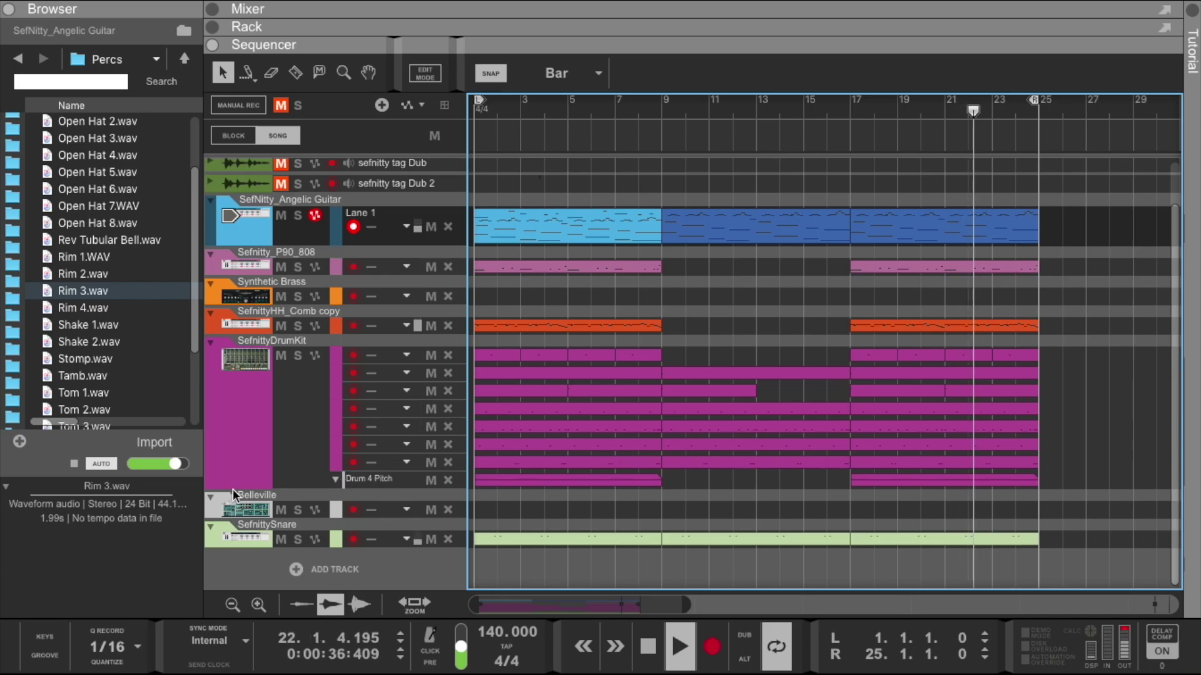
pyautogui.moveTo(235, 488); pyautogui.dragTo(236, 530)
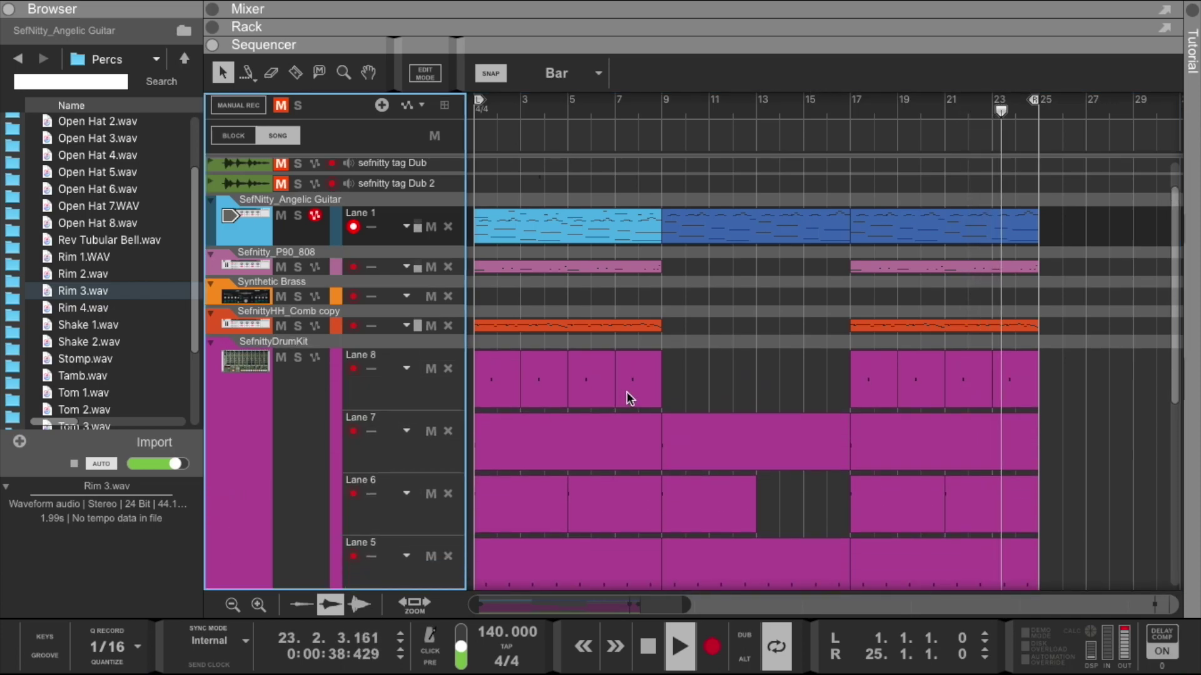
pyautogui.scroll(-5, 627, 392)
pyautogui.scroll(-1, 626, 391)
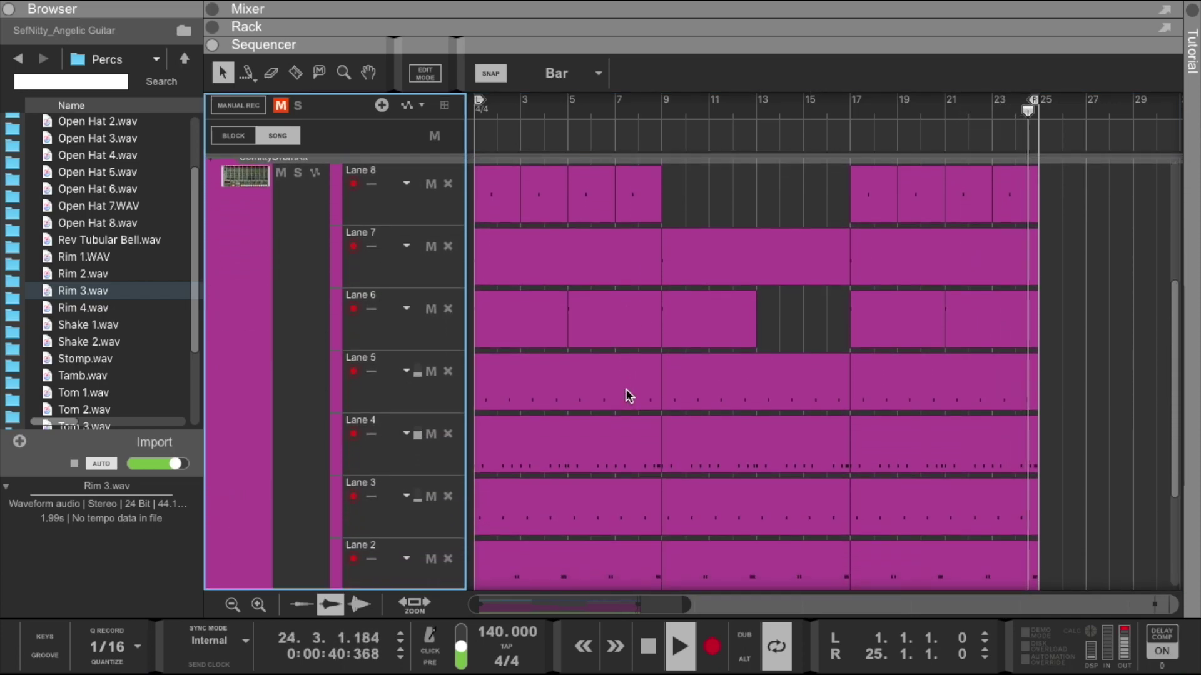
# Shorten the Lane 7 drum clip at bar 9 to four bars, ending at bar 13.
pyautogui.click(787, 243)
pyautogui.moveTo(853, 256); pyautogui.dragTo(761, 275)
pyautogui.click(773, 277)
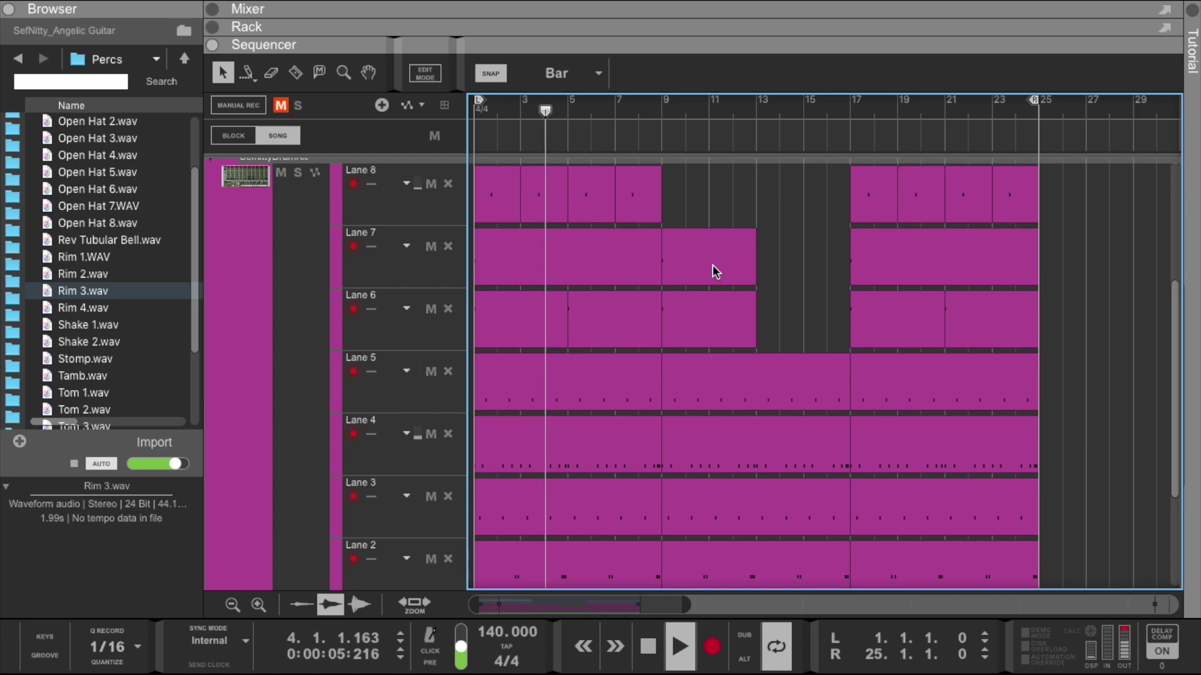
pyautogui.moveTo(701, 303); pyautogui.dragTo(702, 303)
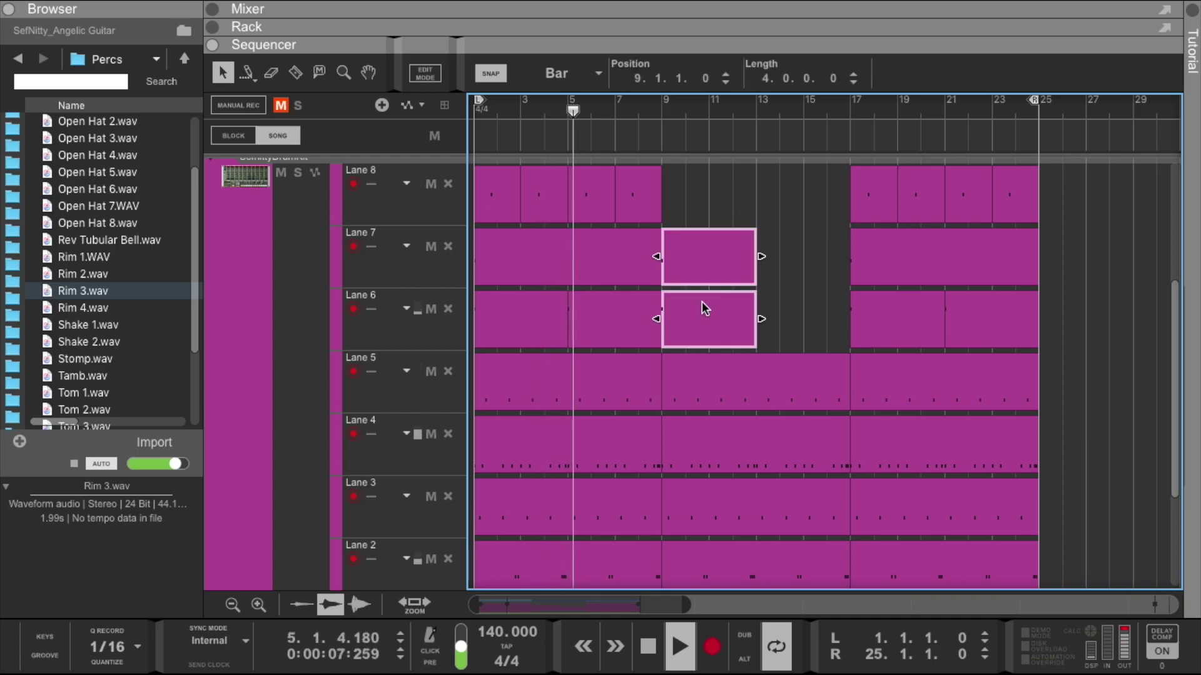
pyautogui.click(768, 232)
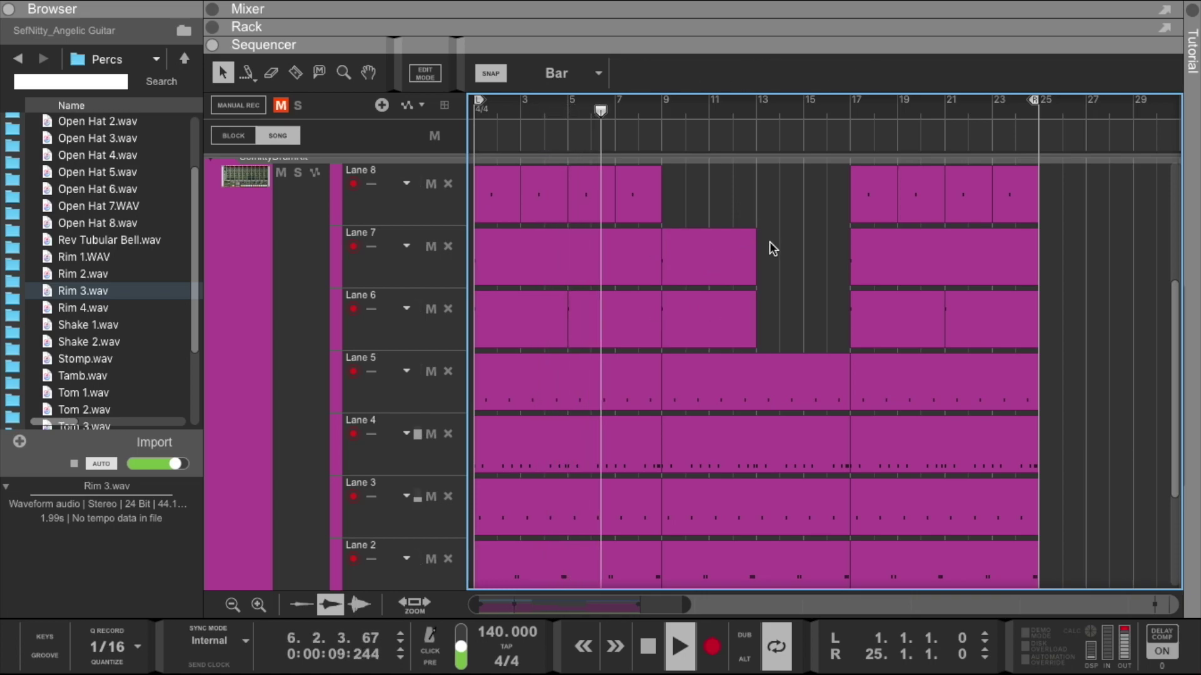
pyautogui.moveTo(769, 241); pyautogui.dragTo(734, 300)
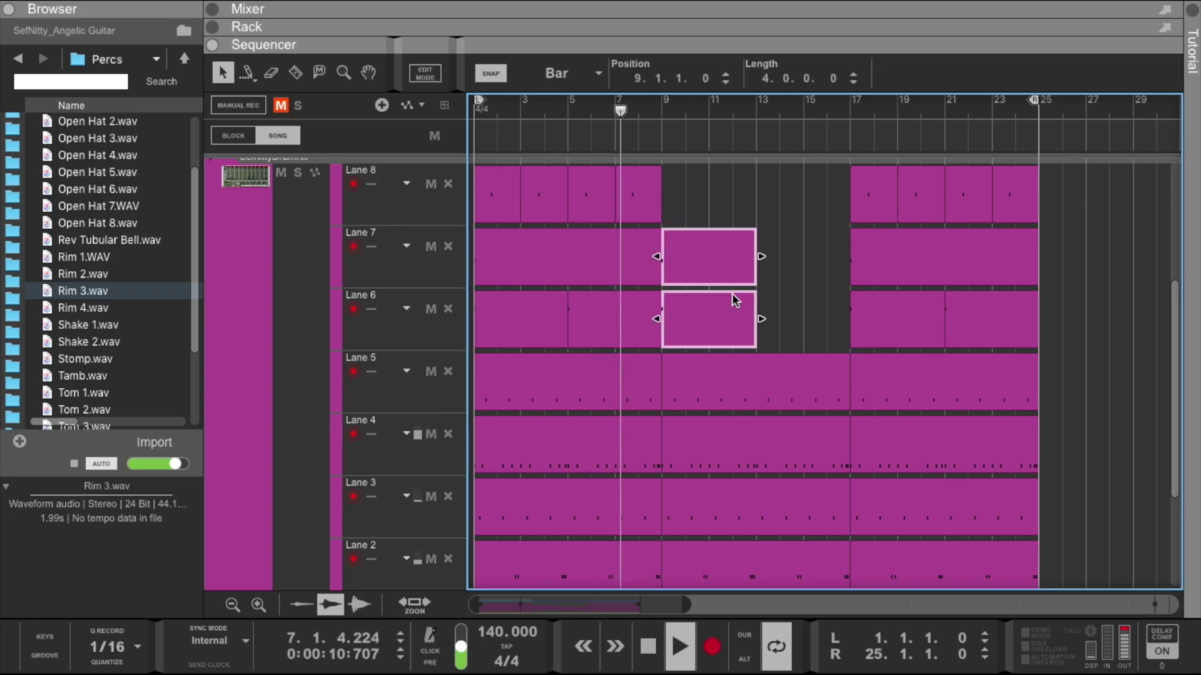
pyautogui.click(783, 268)
# Shorten the Lane 7 drum clips at bars 1 and 17 to four bars each.
pyautogui.click(619, 274)
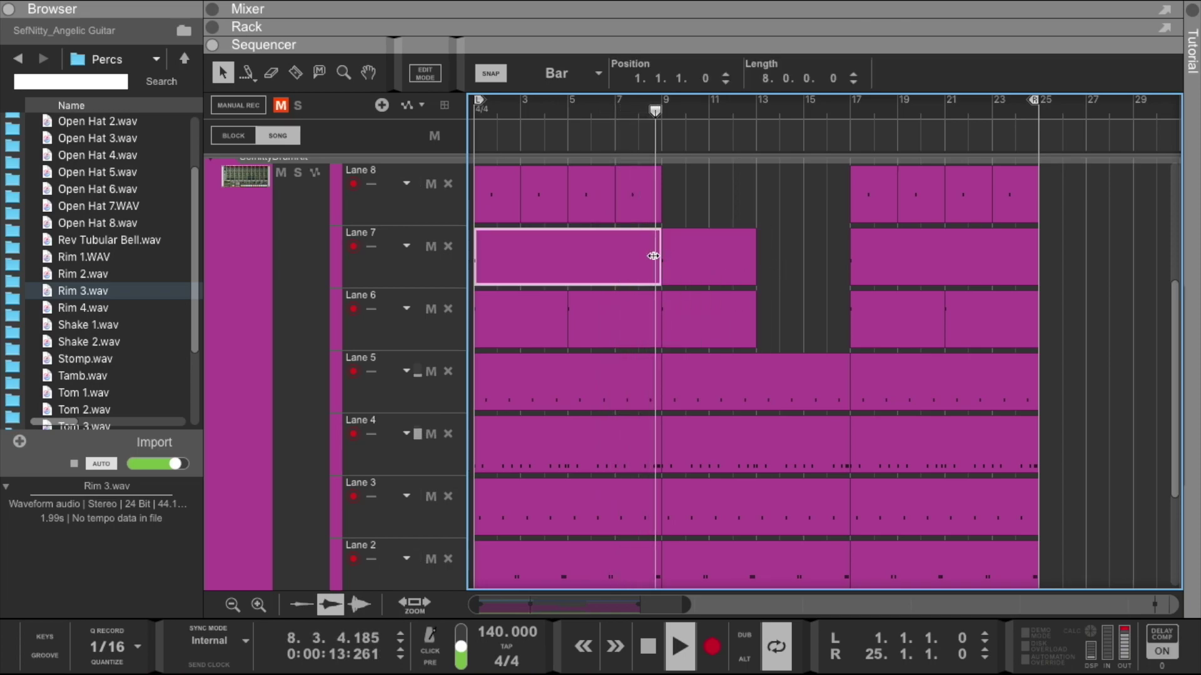
pyautogui.moveTo(657, 256); pyautogui.dragTo(567, 256)
pyautogui.click(791, 263)
pyautogui.click(975, 259)
pyautogui.moveTo(1043, 259); pyautogui.dragTo(948, 261)
pyautogui.scroll(-1, 727, 260)
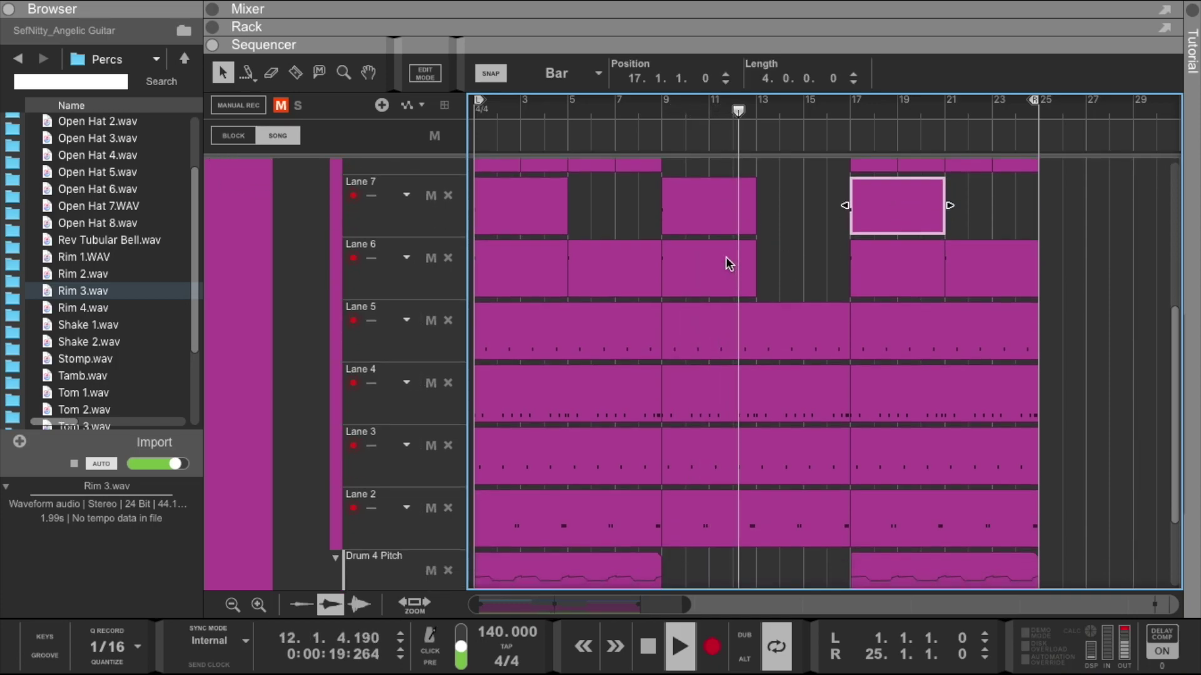
# Enlarge the SefnittySnare track's height in the sequencer.
pyautogui.scroll(1, 725, 254)
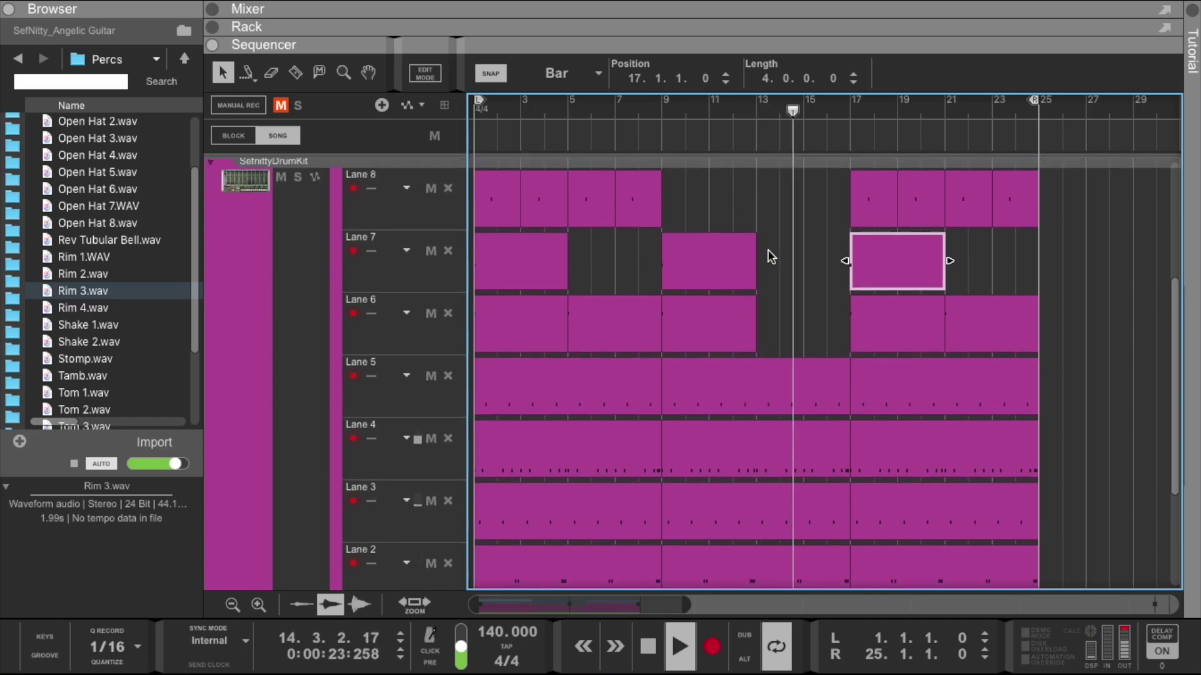
pyautogui.scroll(-3, 768, 249)
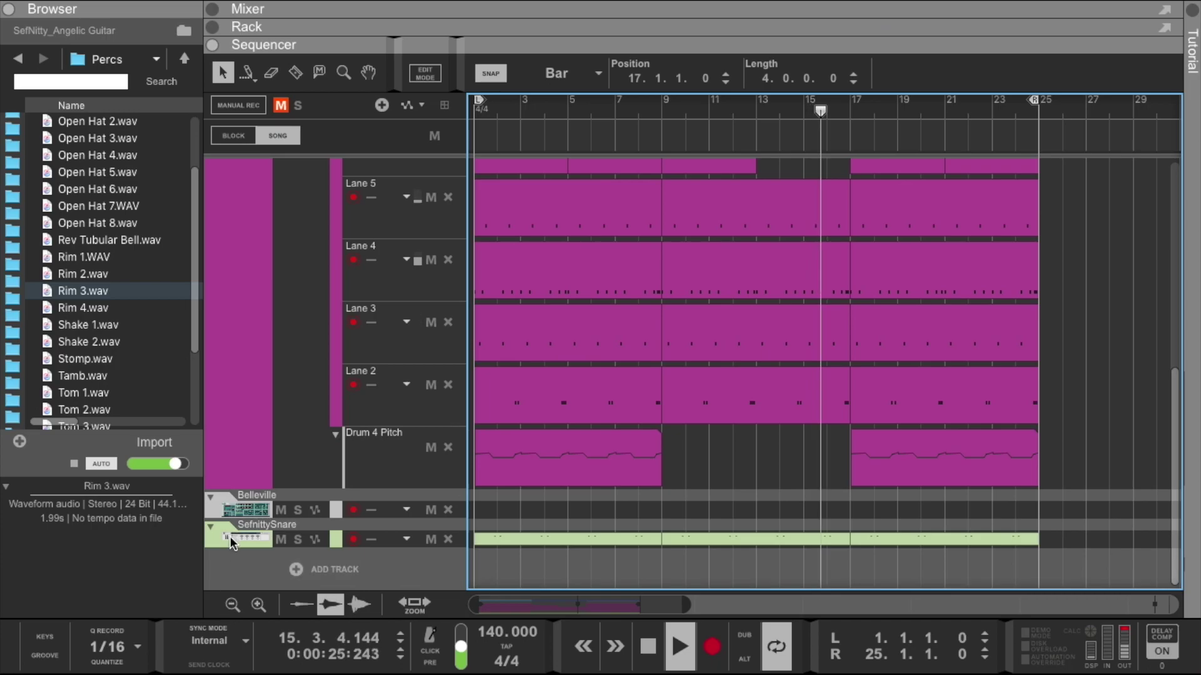
pyautogui.moveTo(233, 548); pyautogui.dragTo(243, 604)
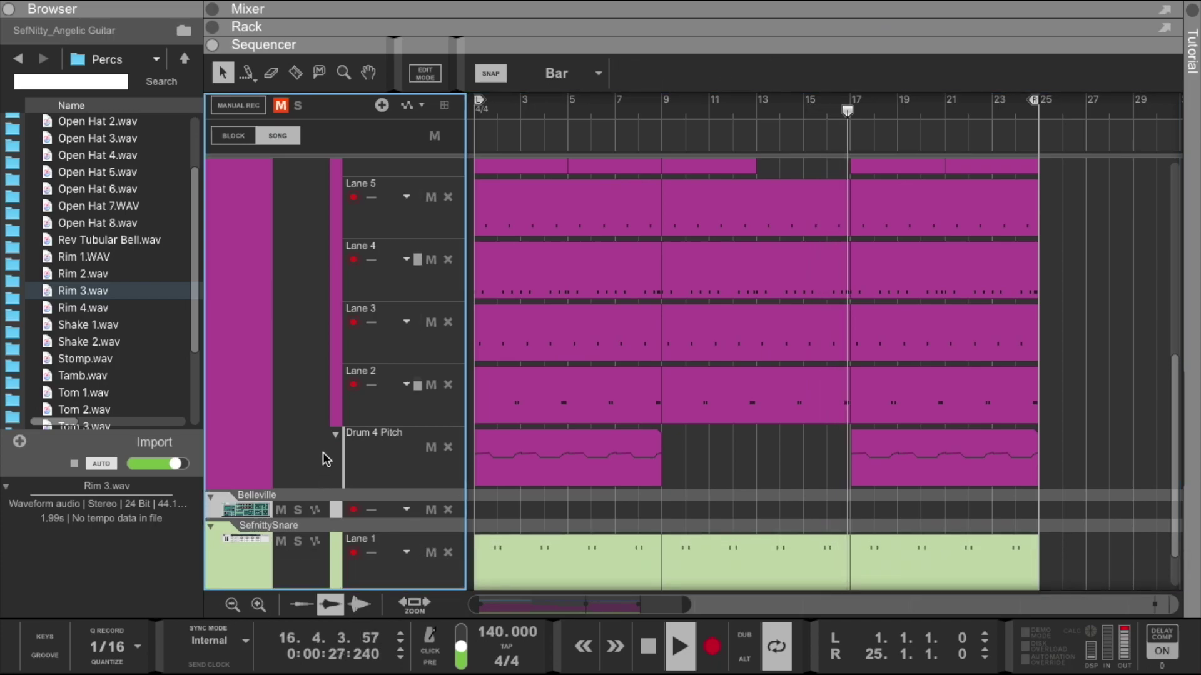
pyautogui.scroll(5, 322, 452)
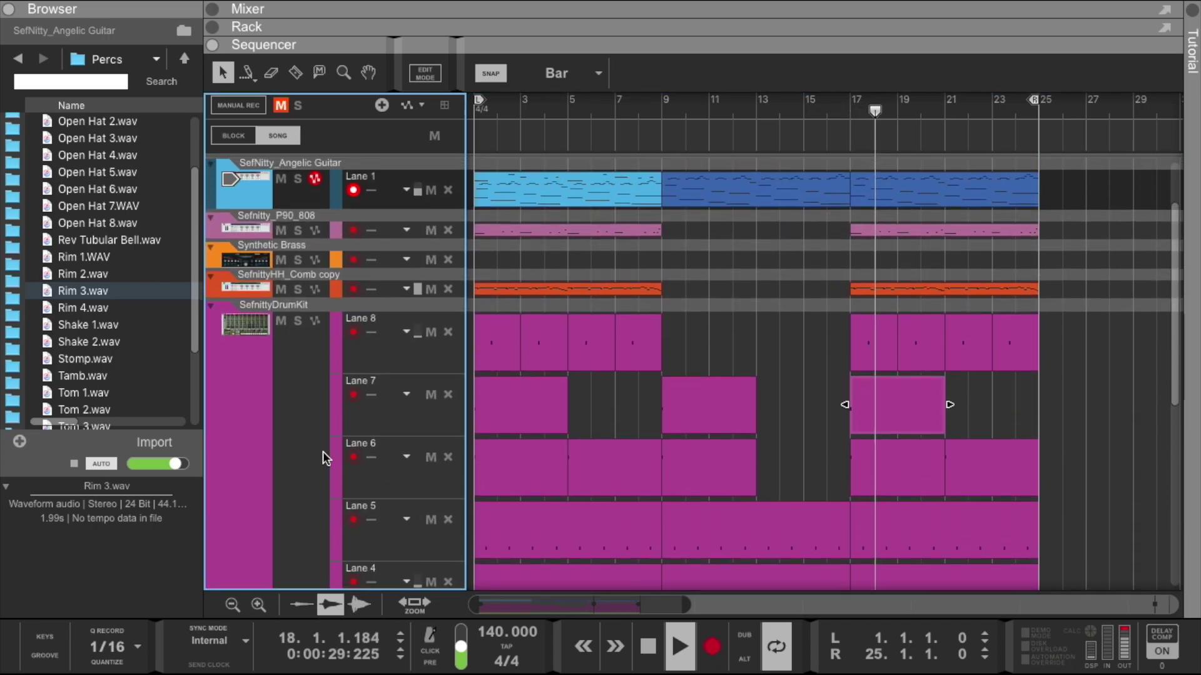
# Examine the mixer's channel levels, the dynamics sections of the melody and 808 channels, and the master compressor.
pyautogui.moveTo(747, 48); pyautogui.dragTo(718, 254)
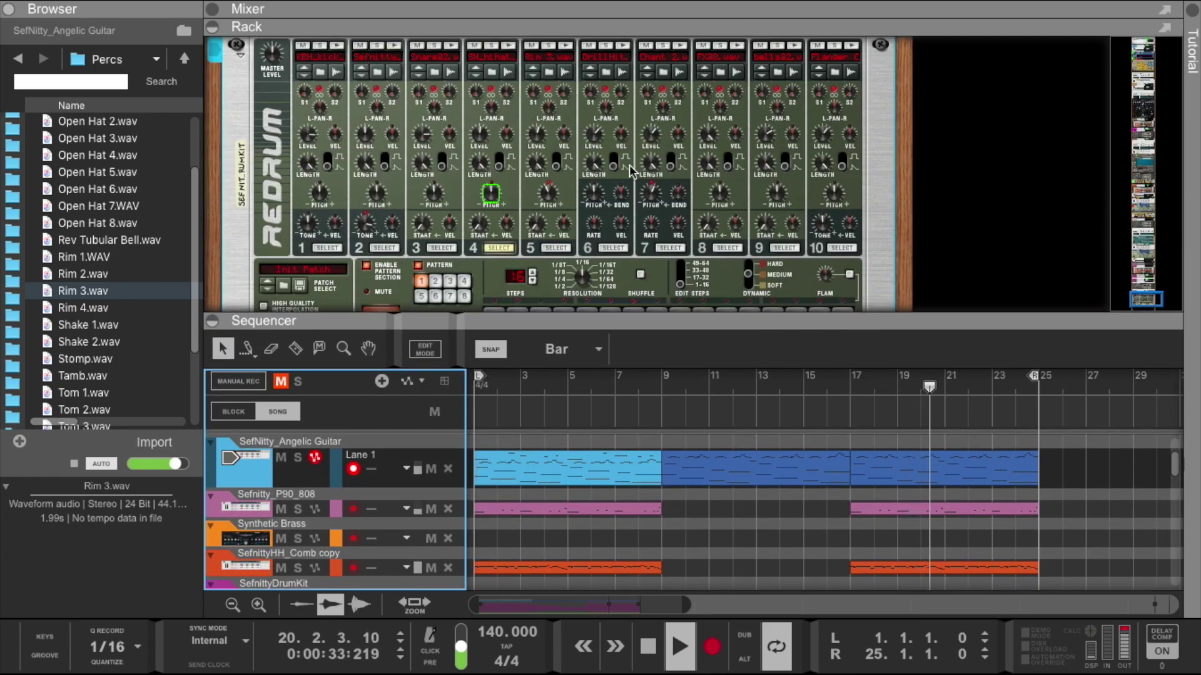
pyautogui.scroll(10, 633, 166)
pyautogui.moveTo(660, 29); pyautogui.dragTo(700, 291)
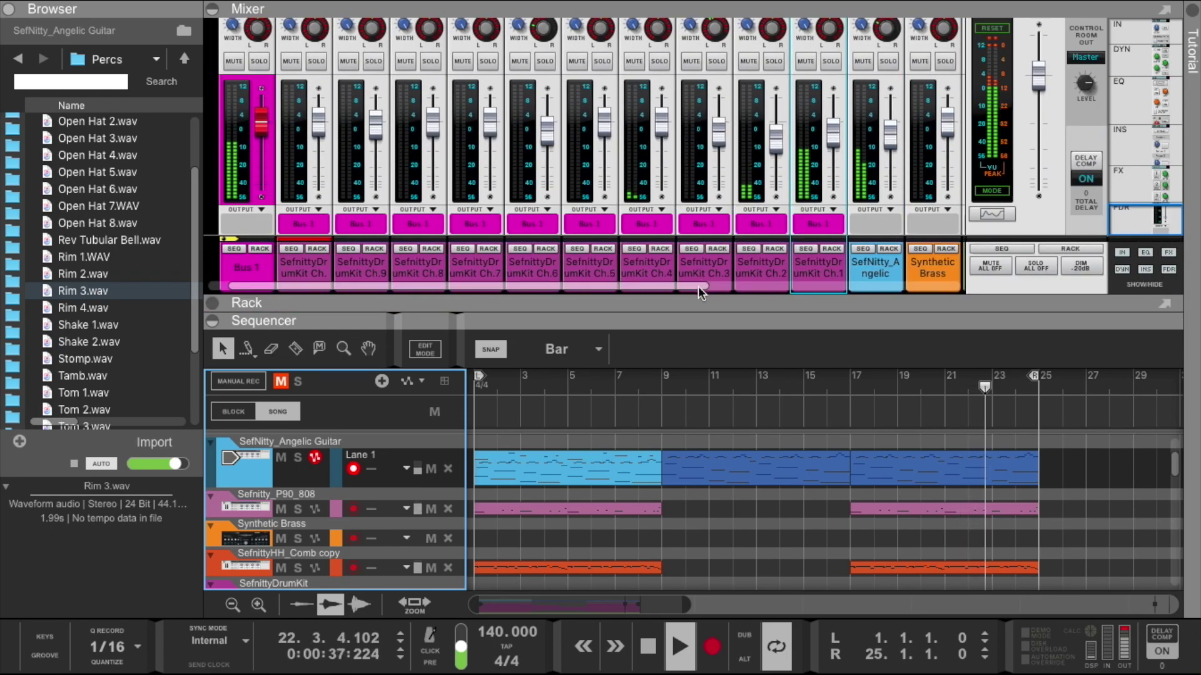
pyautogui.hscroll(6, 694, 206)
pyautogui.scroll(7, 987, 161)
pyautogui.scroll(6, 988, 162)
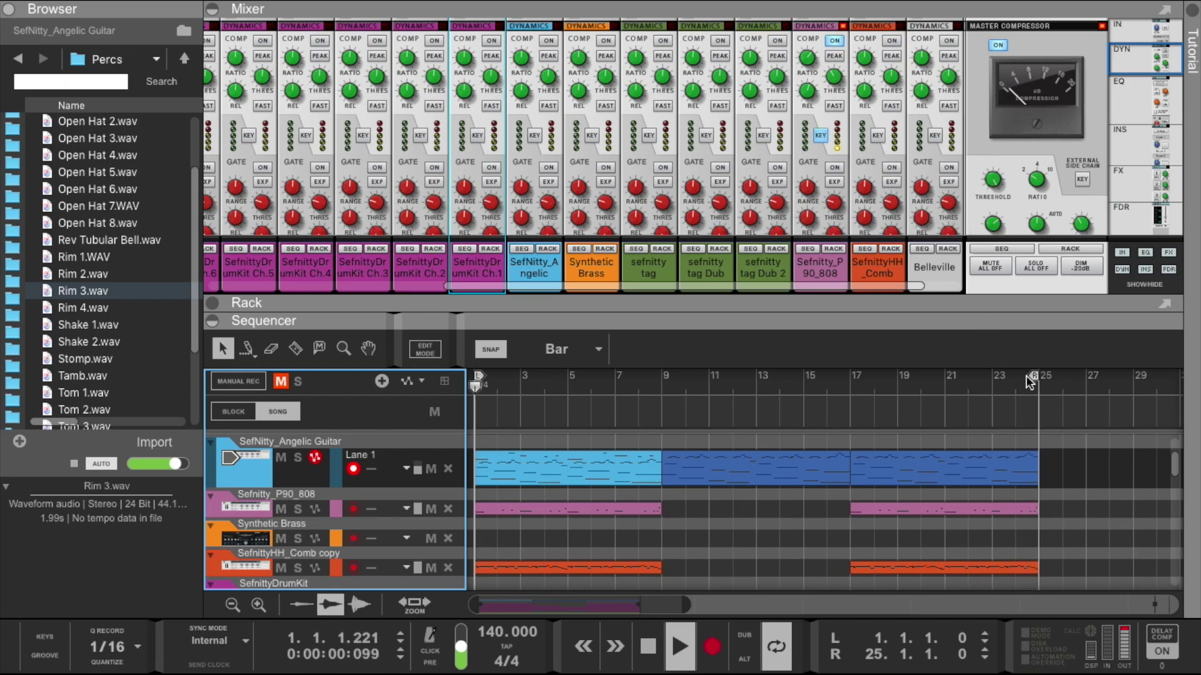
# Set the right loop locator to bar 9 and turn off the insert FX bypass in the rack's Master Section.
pyautogui.moveTo(1033, 380); pyautogui.dragTo(662, 383)
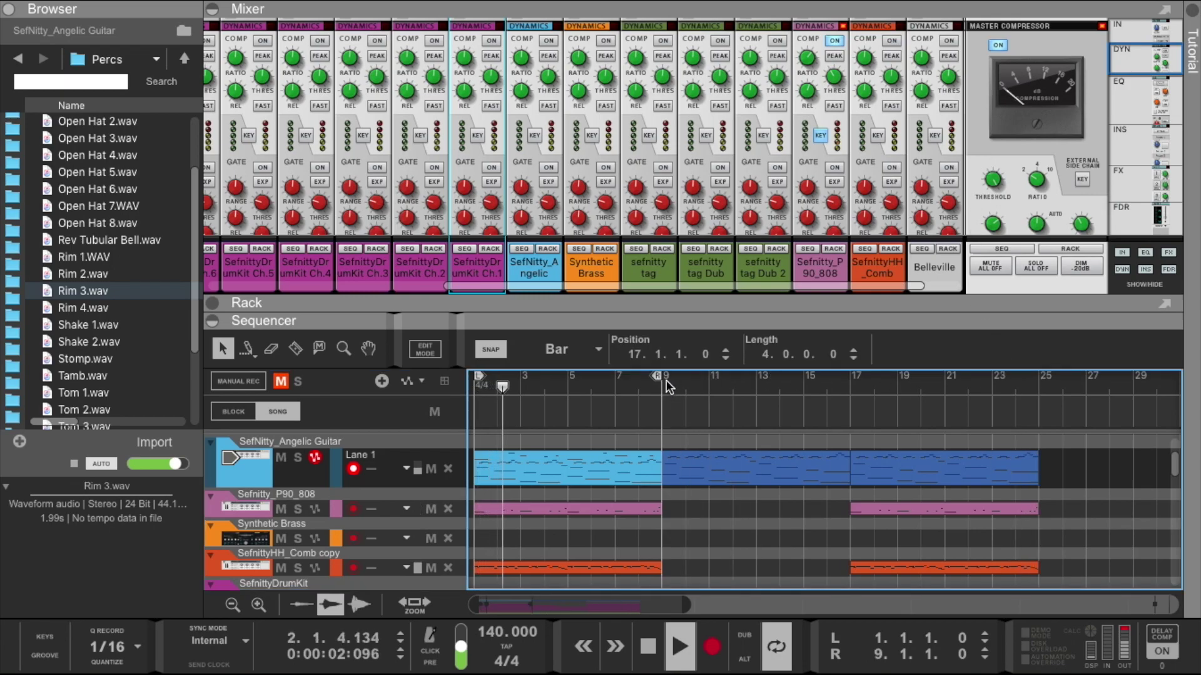
pyautogui.moveTo(645, 303); pyautogui.dragTo(482, 9)
pyautogui.scroll(15, 444, 151)
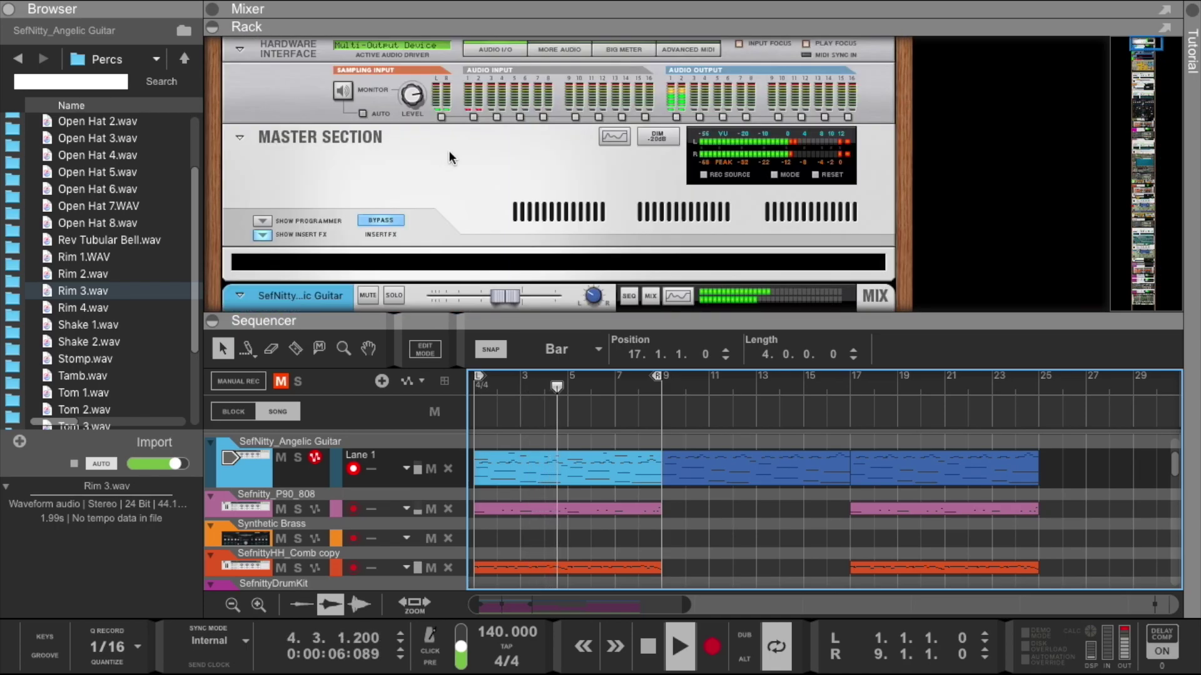
pyautogui.click(381, 220)
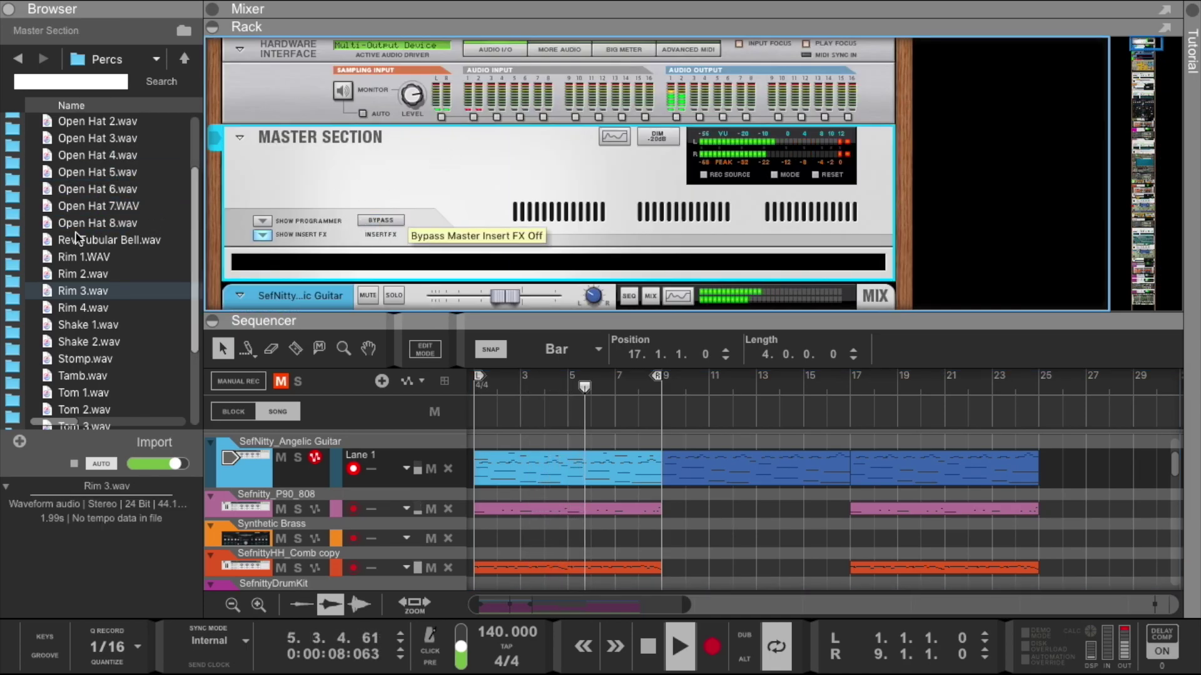
# Widen the browser to reach the effects list and add Ozone 8 Elements to the Master Section's insert FX.
pyautogui.moveTo(23, 223); pyautogui.dragTo(324, 231)
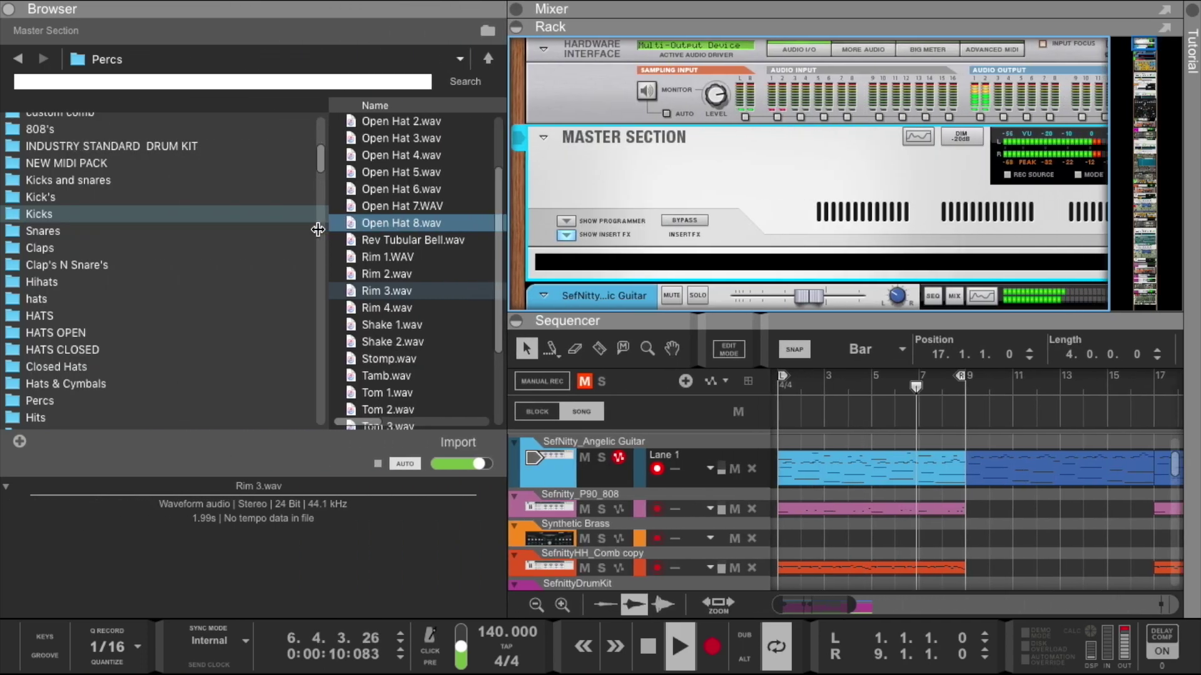
pyautogui.scroll(6, 119, 185)
pyautogui.click(99, 139)
pyautogui.scroll(-10, 423, 216)
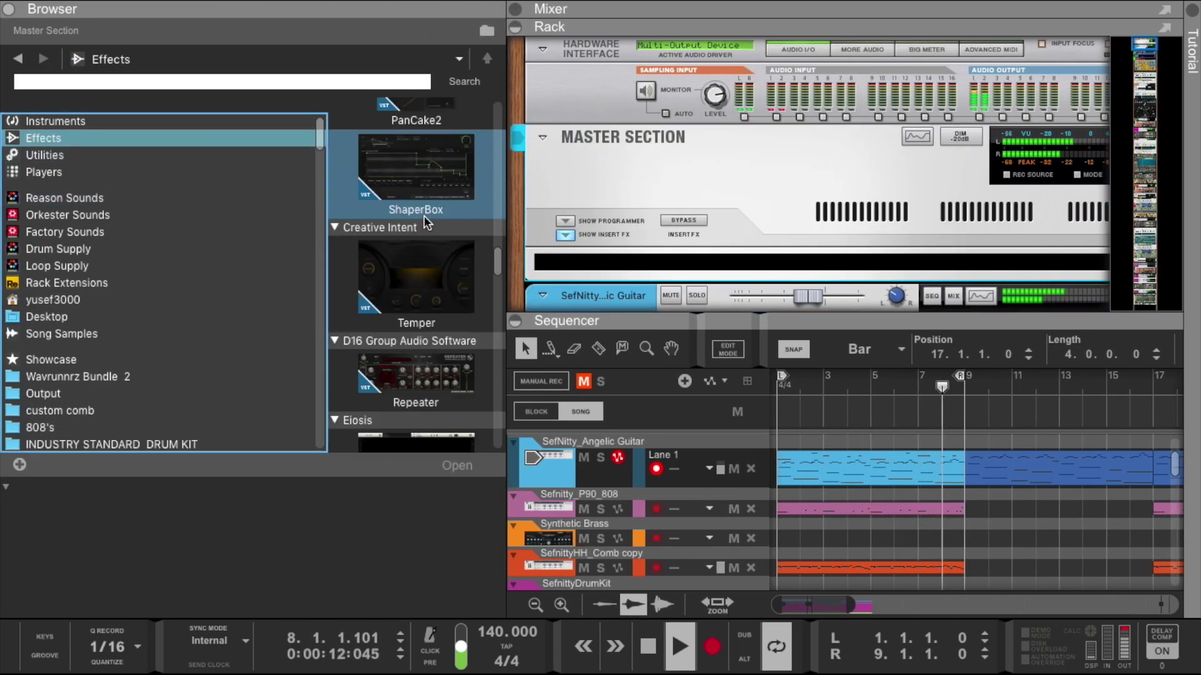
pyautogui.scroll(-5, 425, 219)
pyautogui.moveTo(425, 216)
pyautogui.mouseDown()
pyautogui.moveTo(422, 185)
pyautogui.moveTo(623, 260)
pyautogui.mouseUp()
# Open the Ozone 8 Elements interface and run its Master Assistant on the looped beat.
pyautogui.click(963, 238)
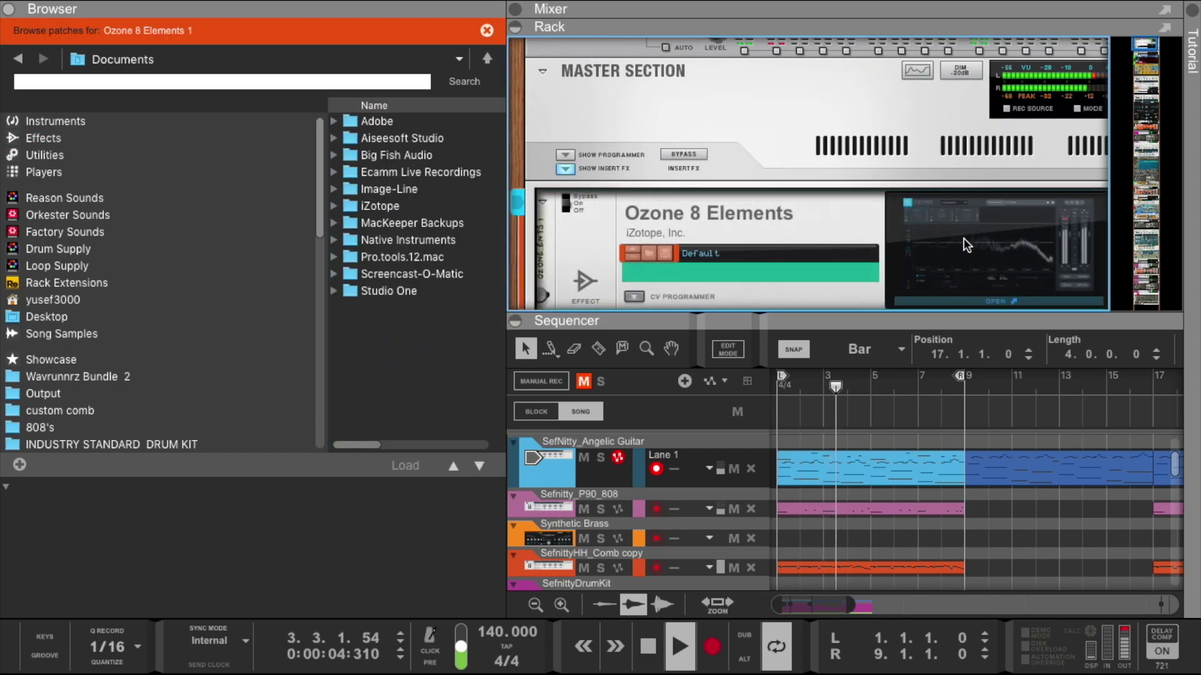
pyautogui.doubleClick(948, 242)
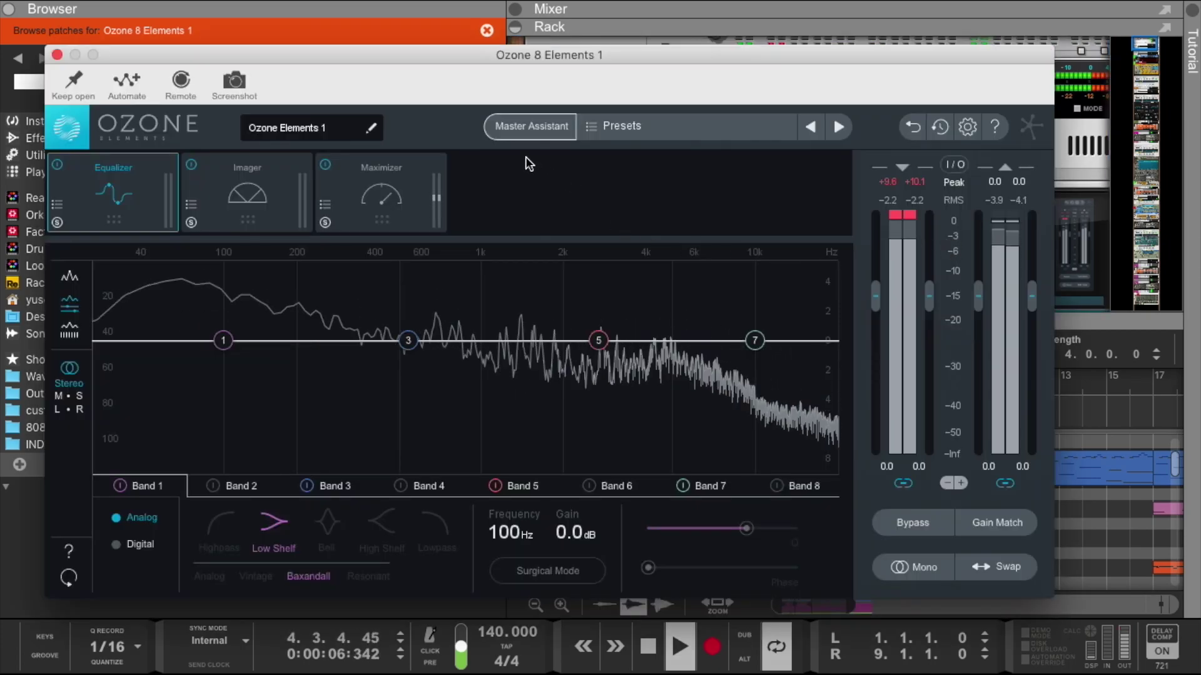
pyautogui.click(519, 130)
pyautogui.click(573, 483)
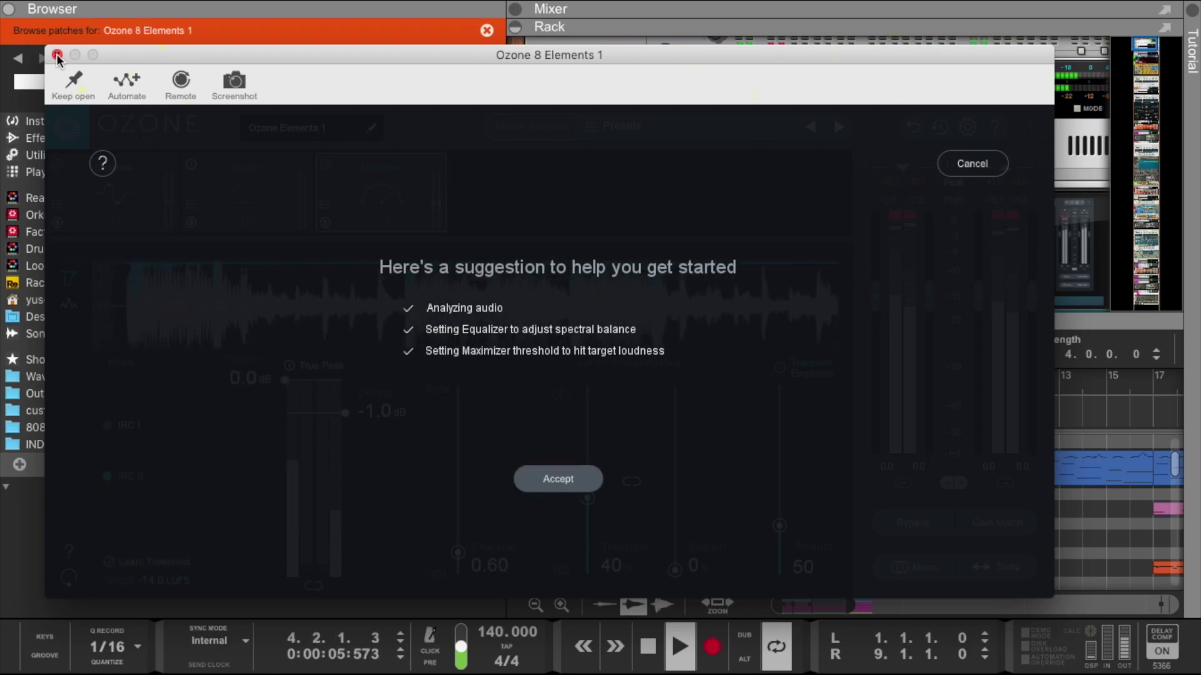
# Accept the Master Assistant's suggested settings in Ozone 8 Elements and close its interface.
pyautogui.click(547, 477)
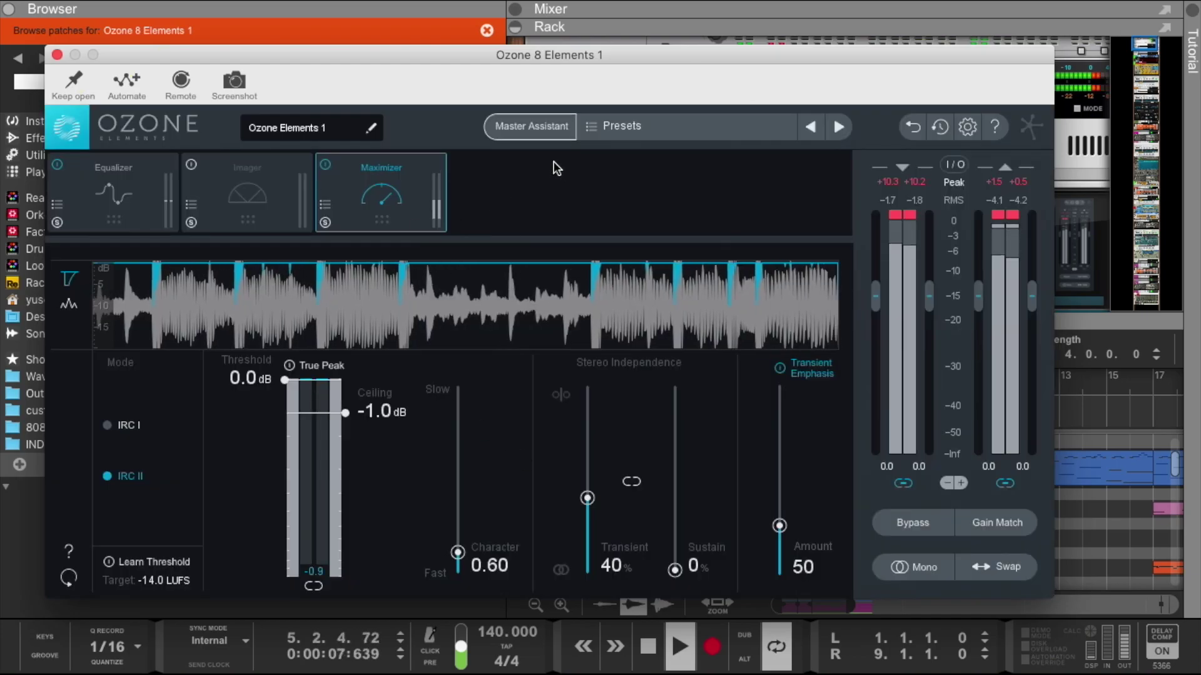
pyautogui.click(262, 190)
pyautogui.click(56, 55)
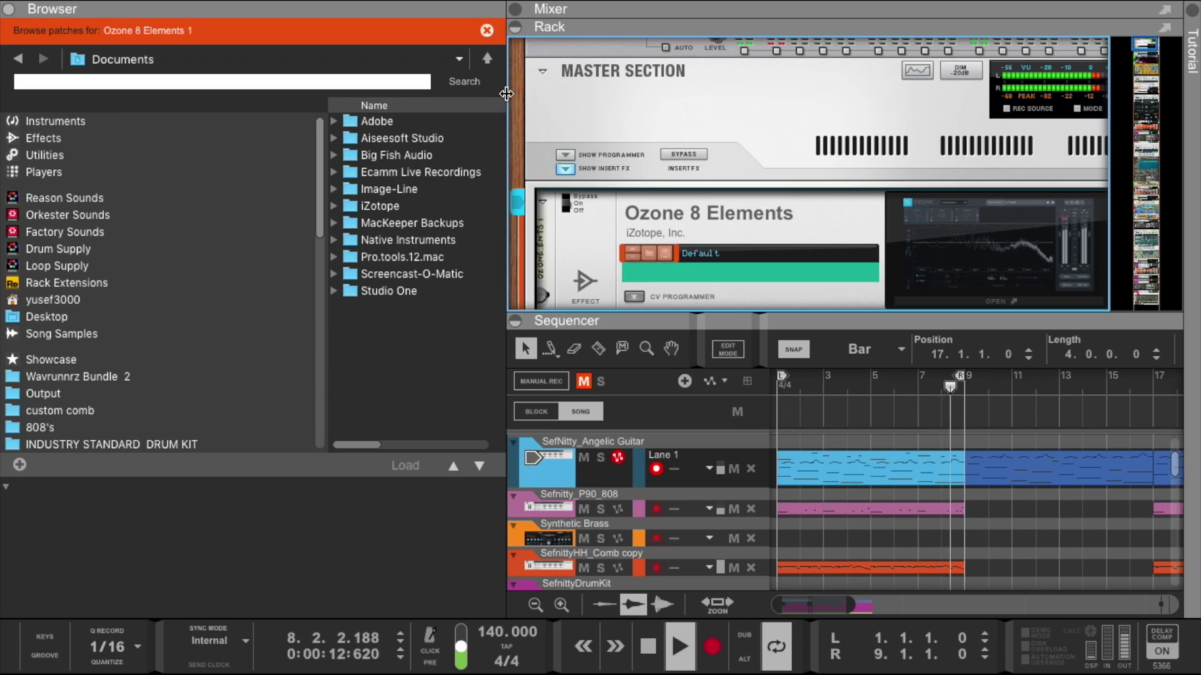
# Narrow the browser, bring up the mixer, and check the master compressor's threshold and the channel faders.
pyautogui.moveTo(480, 96); pyautogui.dragTo(252, 94)
pyautogui.moveTo(786, 25); pyautogui.dragTo(821, 474)
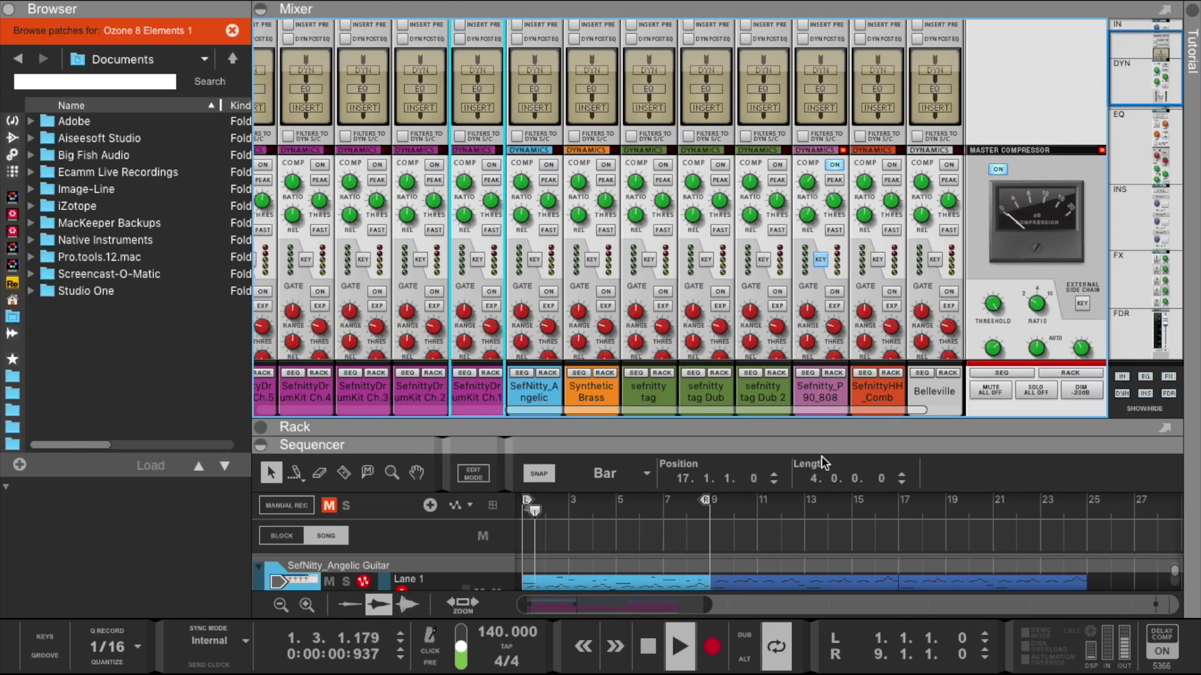
pyautogui.click(991, 304)
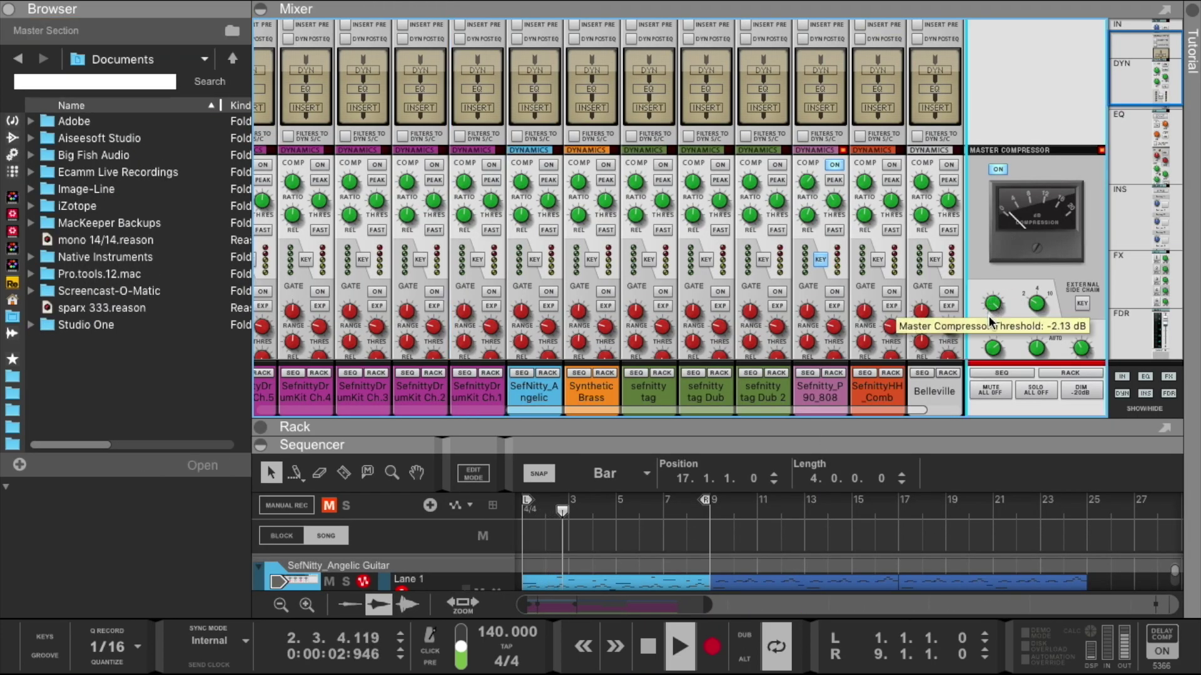
pyautogui.scroll(-10, 1038, 236)
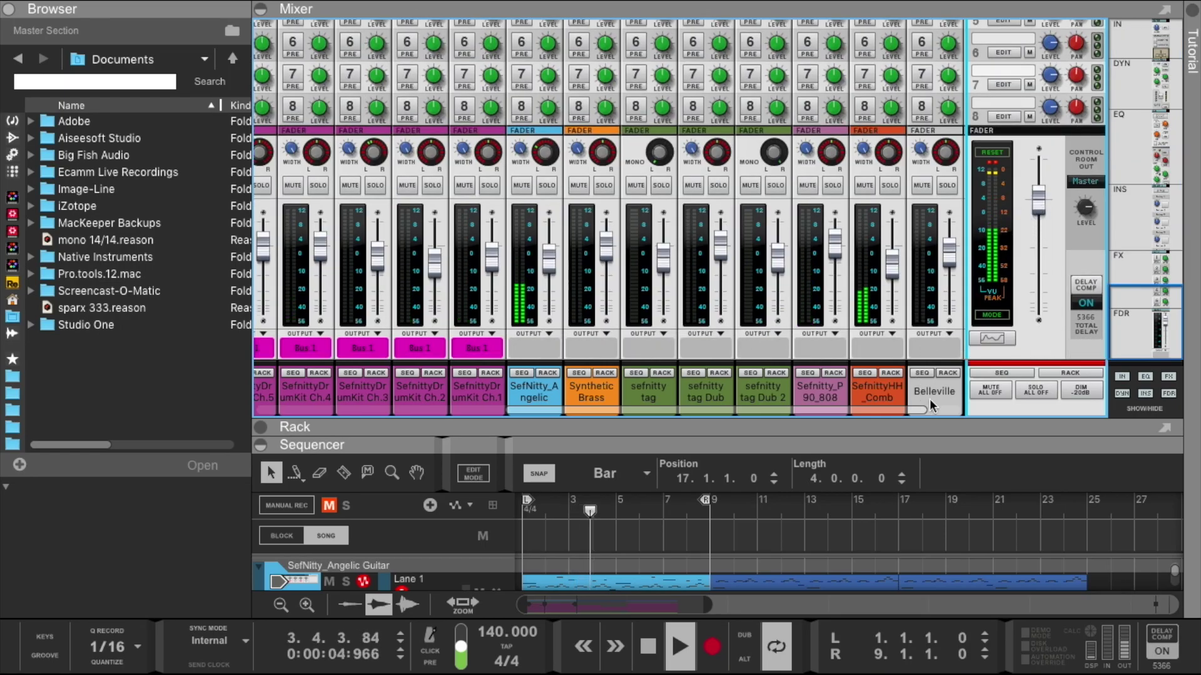
# Enlarge the sequencer area, set the right loop locator to bar 25, and review the arrangement across all tracks.
pyautogui.moveTo(933, 424); pyautogui.dragTo(643, 43)
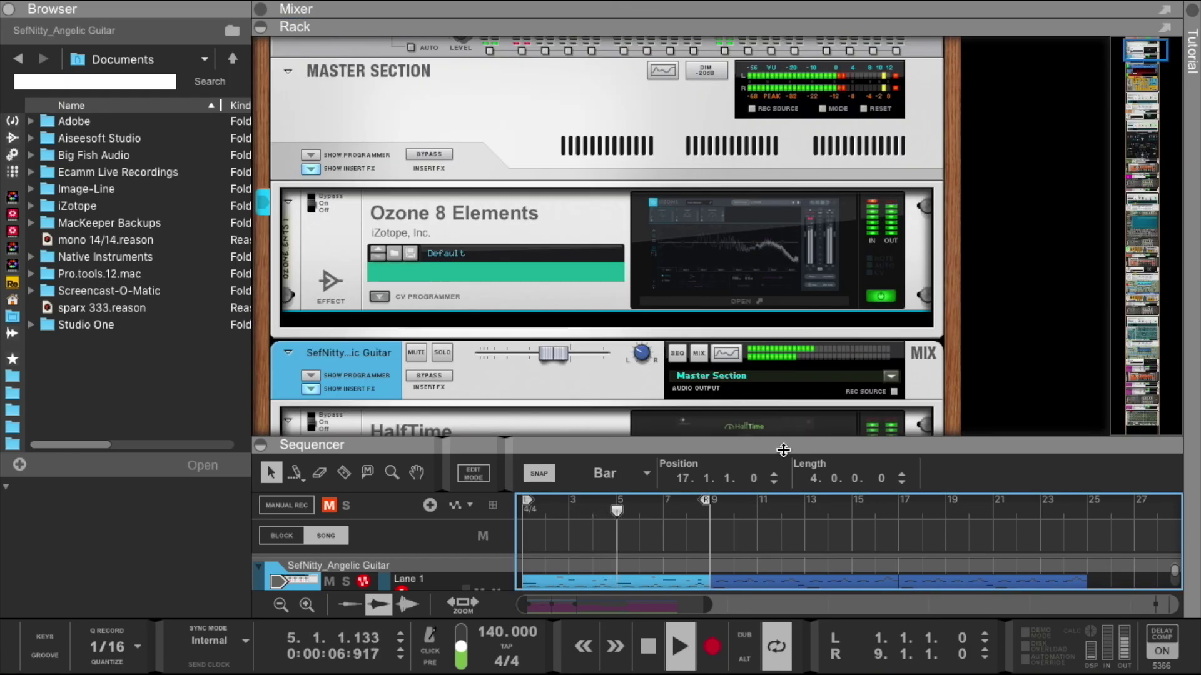
pyautogui.moveTo(782, 450); pyautogui.dragTo(687, 50)
pyautogui.moveTo(705, 105); pyautogui.dragTo(1075, 135)
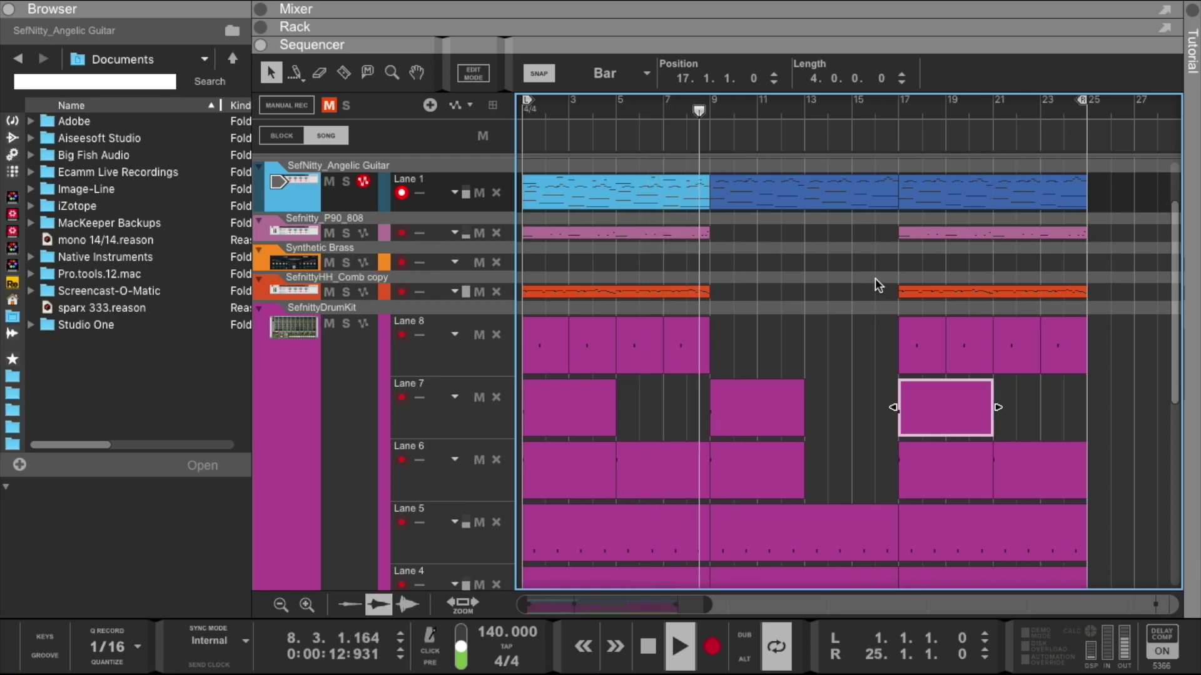
pyautogui.scroll(-3, 863, 279)
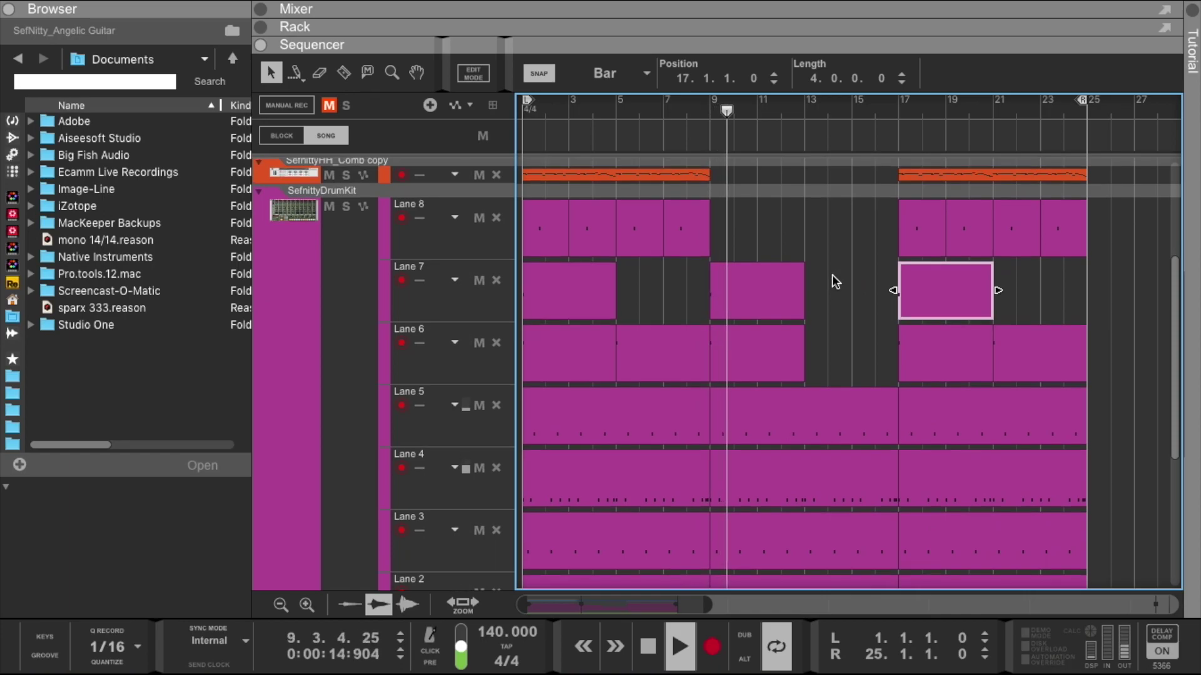
pyautogui.scroll(3, 832, 276)
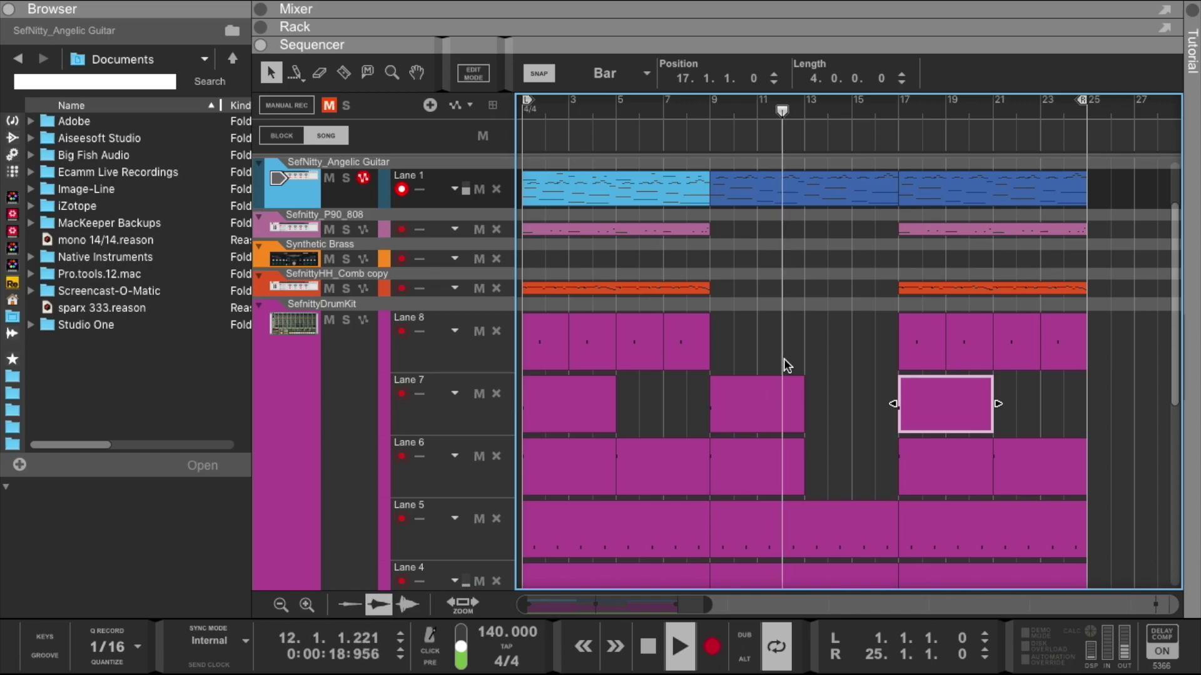
pyautogui.click(279, 604)
pyautogui.click(280, 604)
pyautogui.click(280, 604)
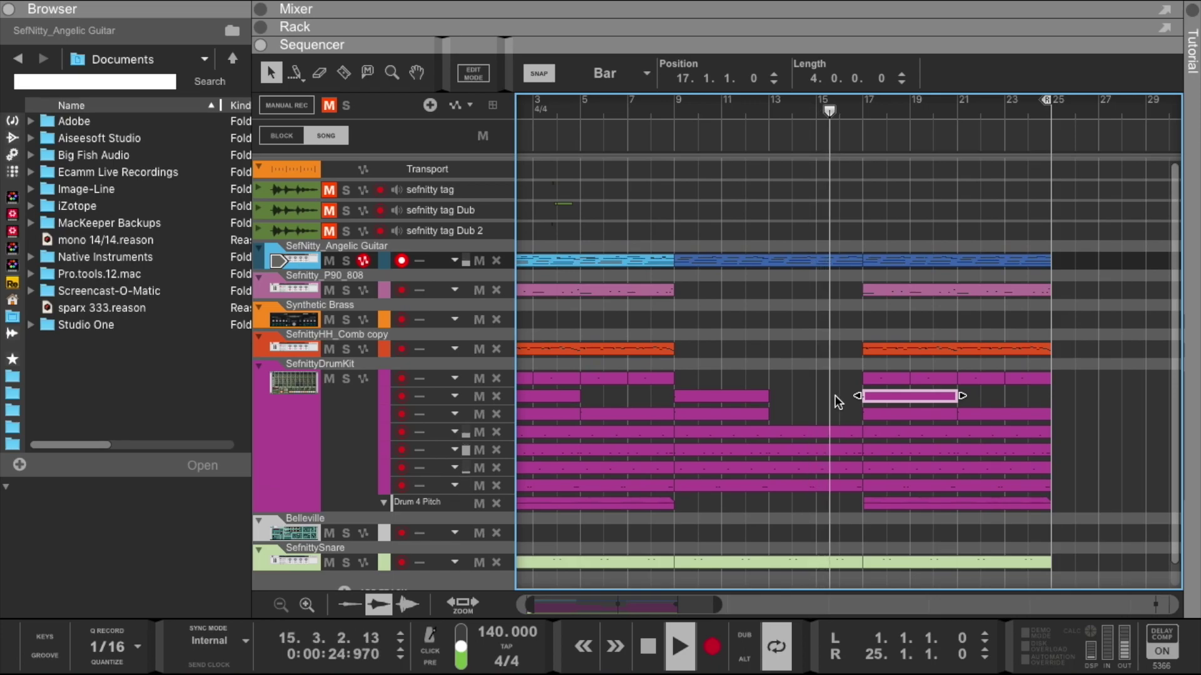
# Lower the level faders of the three sefnitty tag channels in the mixer and clear all track mutes in the sequencer.
pyautogui.moveTo(672, 27); pyautogui.dragTo(697, 341)
pyautogui.moveTo(660, 179); pyautogui.dragTo(663, 199)
pyautogui.moveTo(720, 167); pyautogui.dragTo(783, 194)
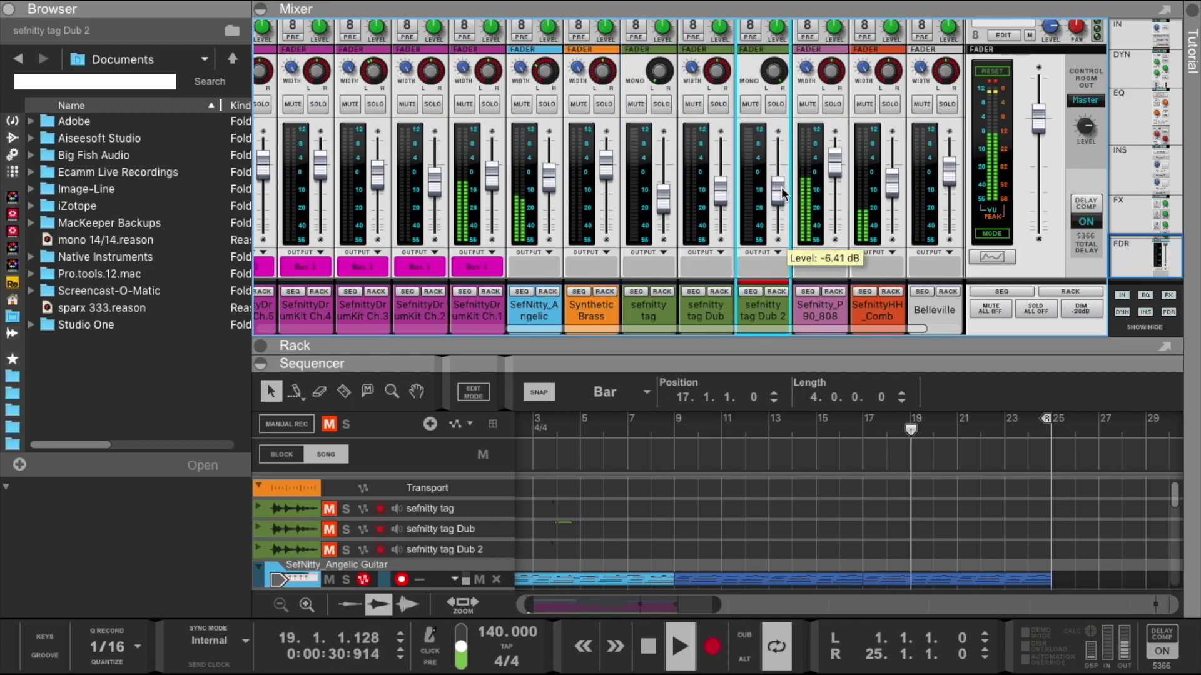
pyautogui.click(663, 199)
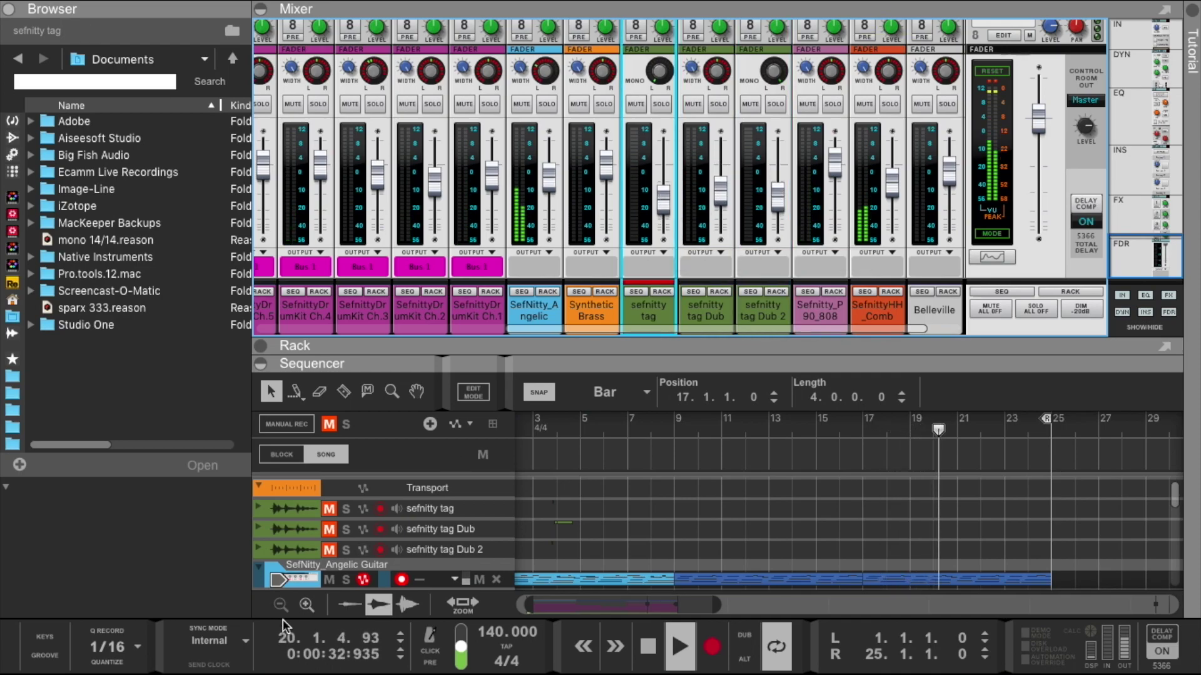
pyautogui.click(330, 424)
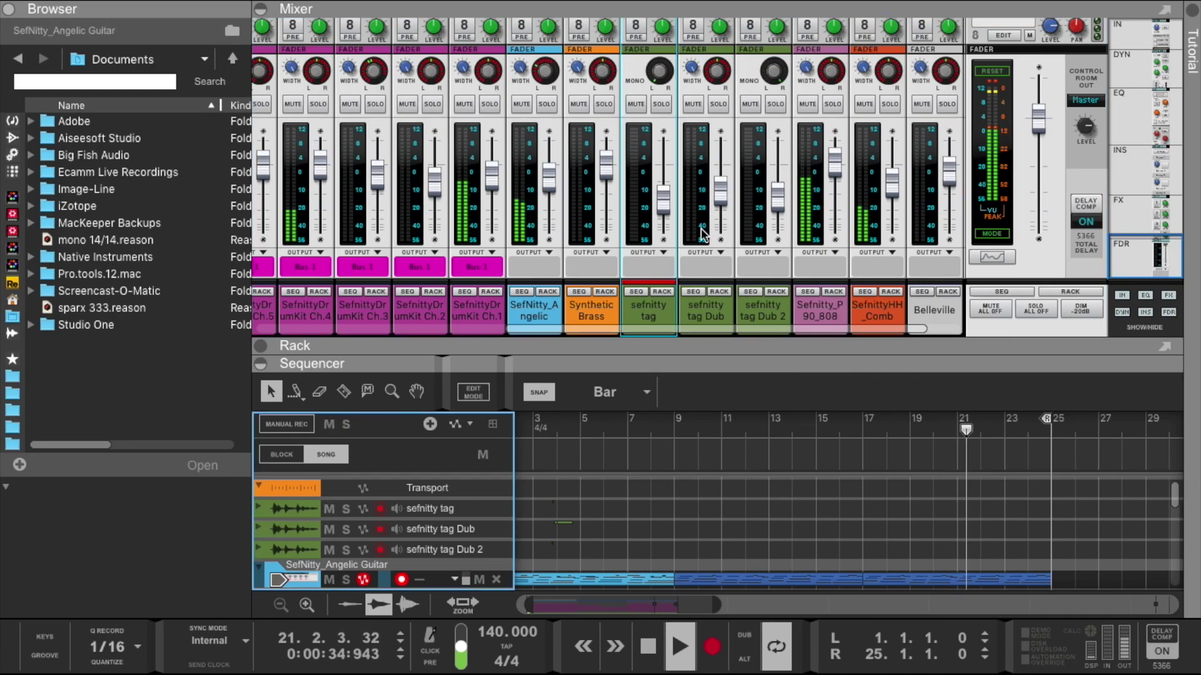
pyautogui.moveTo(826, 363); pyautogui.dragTo(825, 247)
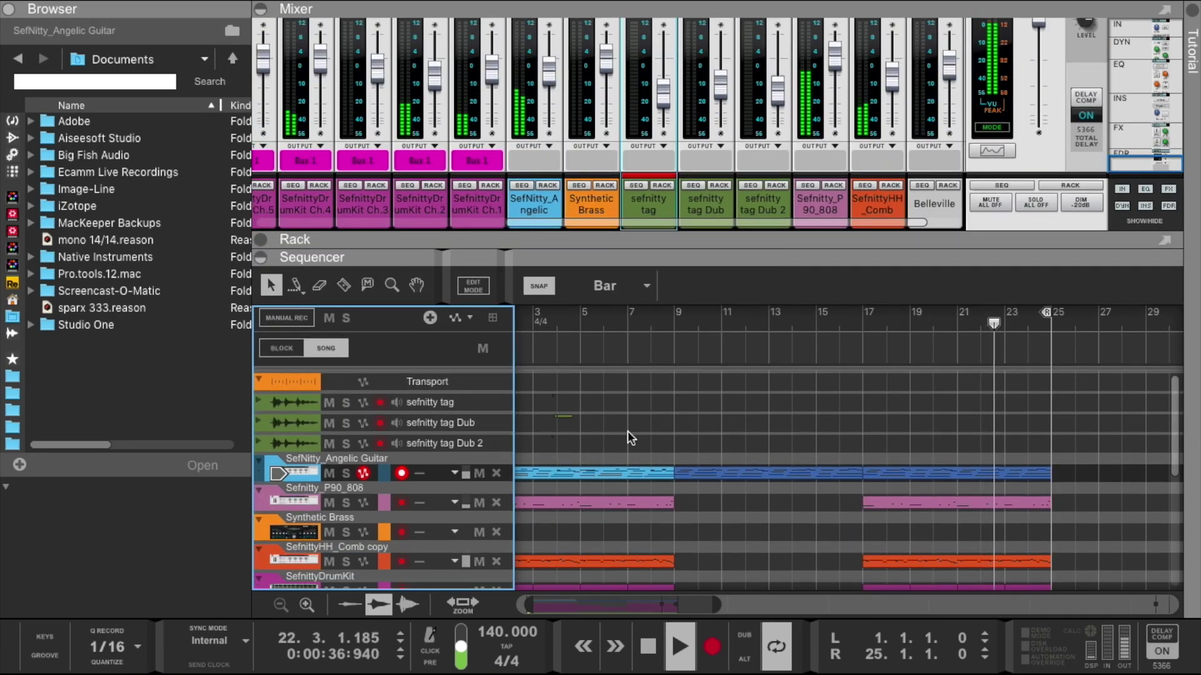